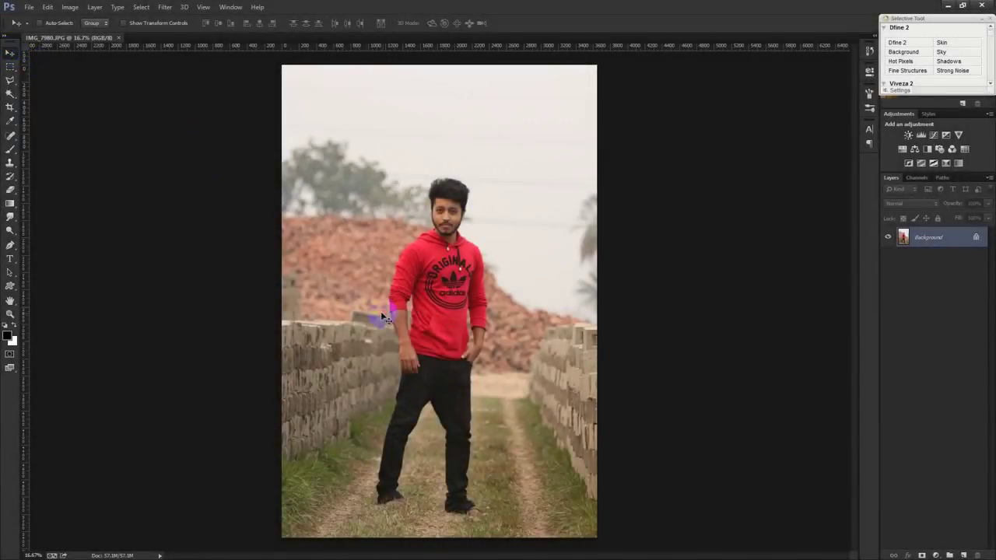
Step: Apply Auto Contrast to the red-hoodie portrait and zoom in on the man's face
scroll(402, 354, up, 1)
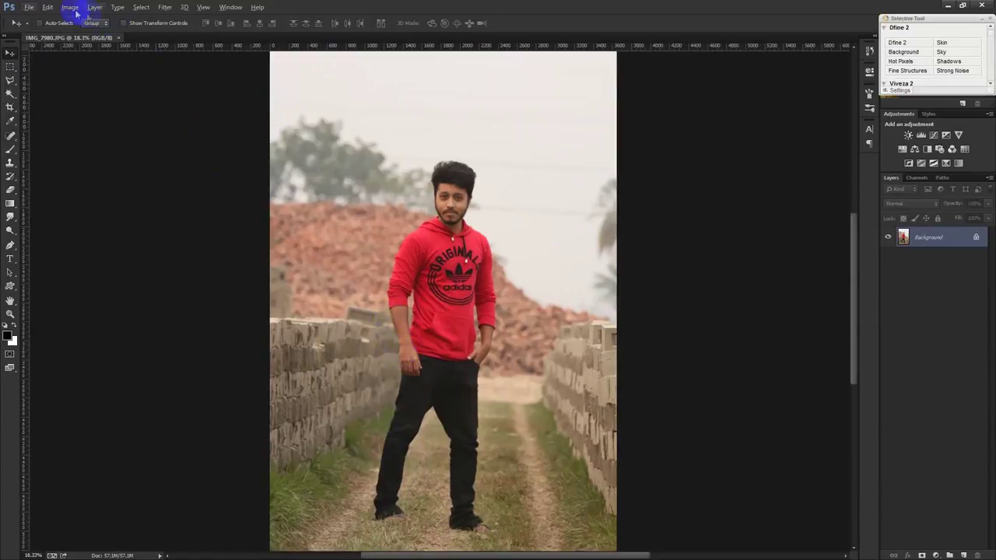
click(71, 7)
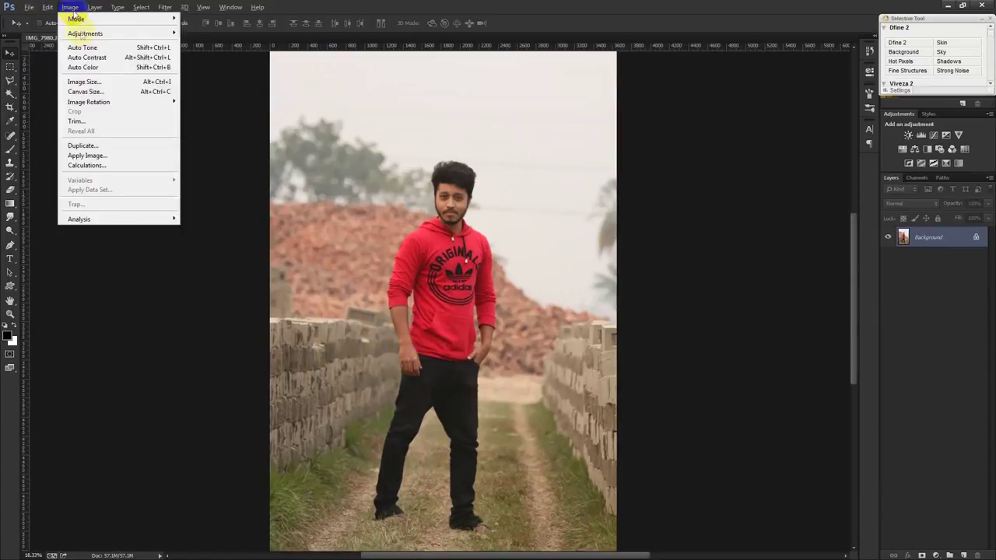
click(89, 58)
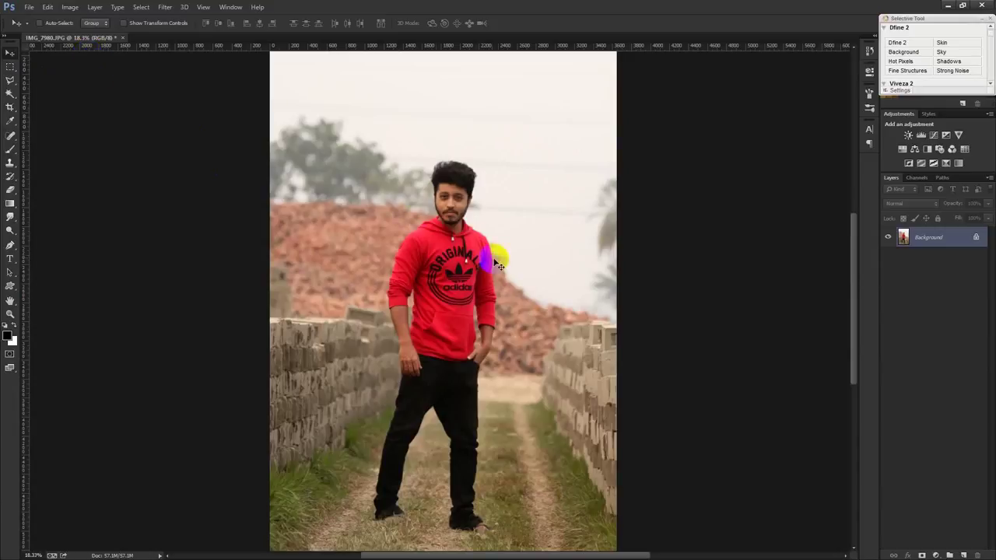
drag(455, 201, 457, 201)
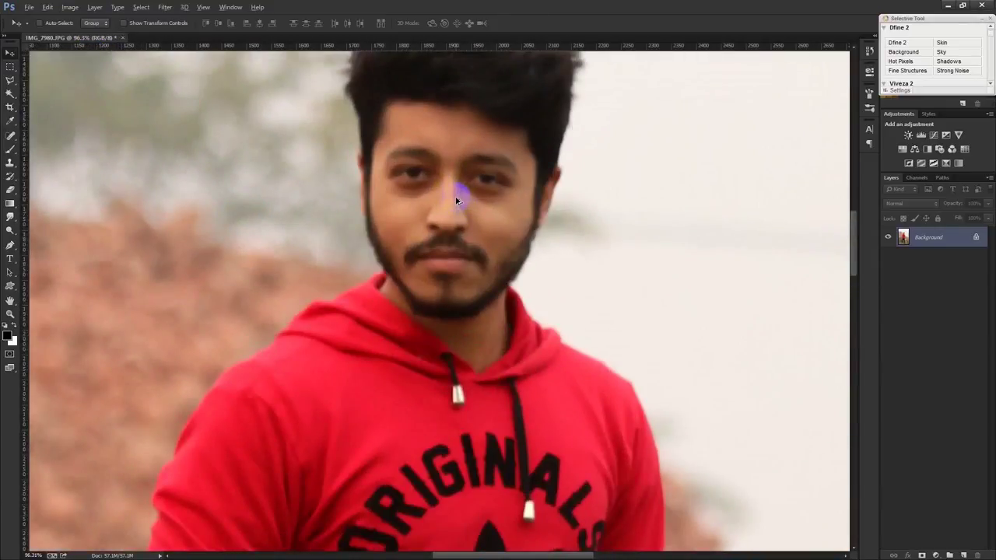
Step: Frame the face closely and switch to the Quick Selection Tool
drag(457, 201, 456, 201)
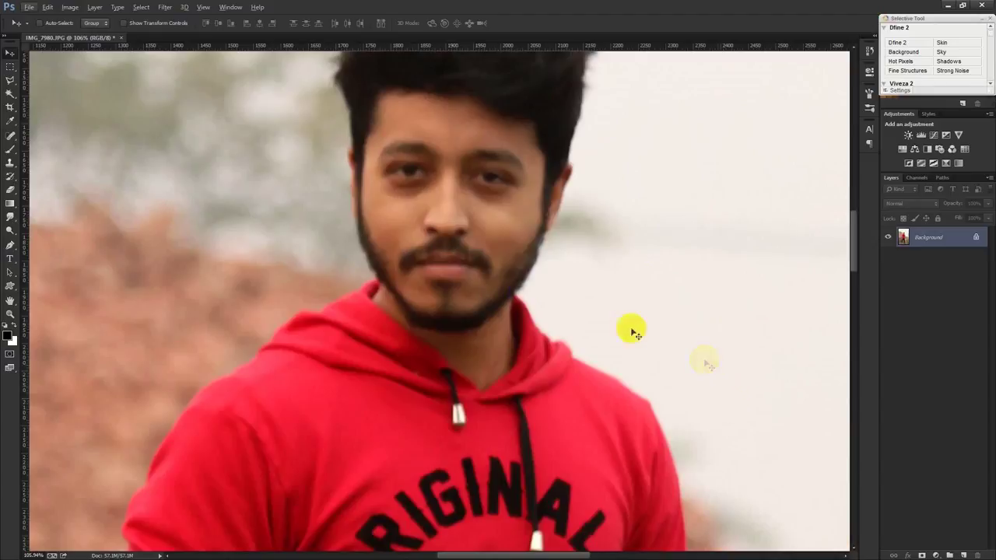
drag(399, 278, 401, 302)
click(9, 80)
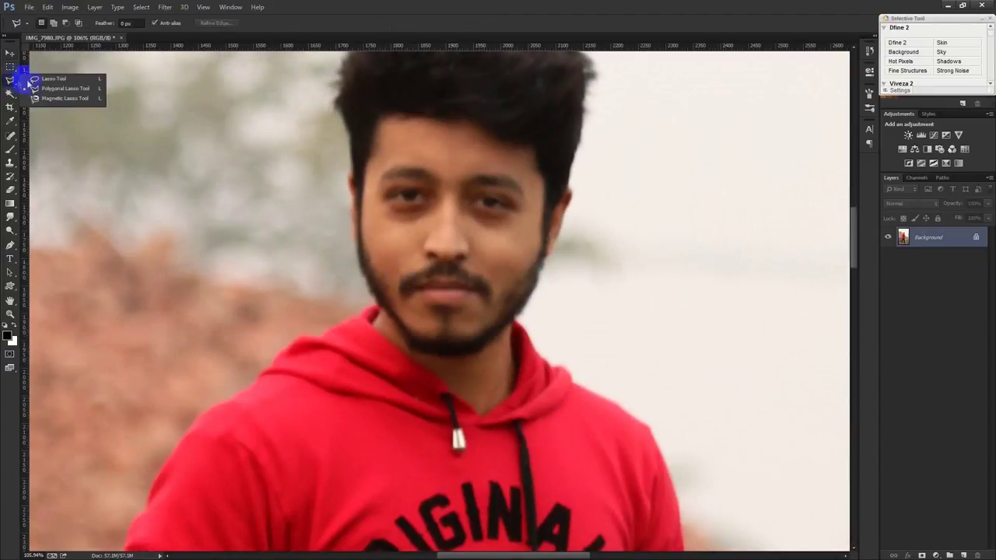
click(9, 93)
click(44, 93)
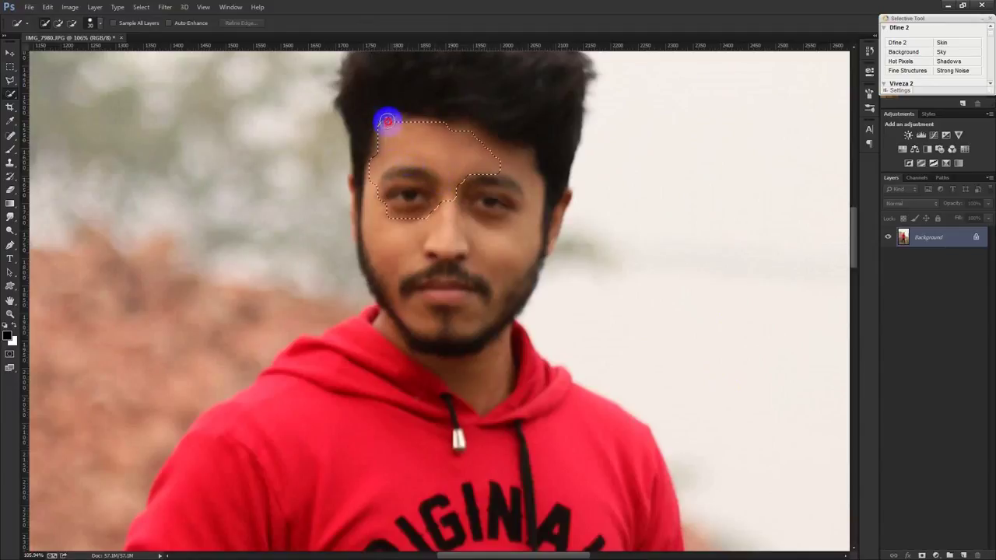
Step: Brush a selection over the hair, face, chin, beard and neck
drag(468, 131, 415, 120)
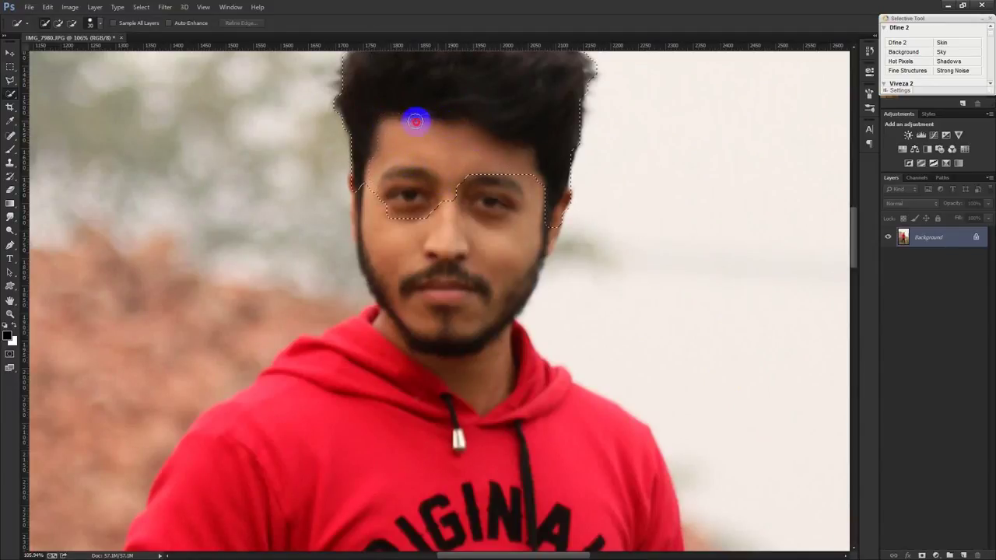
drag(501, 167, 535, 195)
mouse_move(486, 286)
mouse_down()
mouse_move(459, 334)
mouse_move(434, 333)
mouse_move(472, 376)
mouse_up()
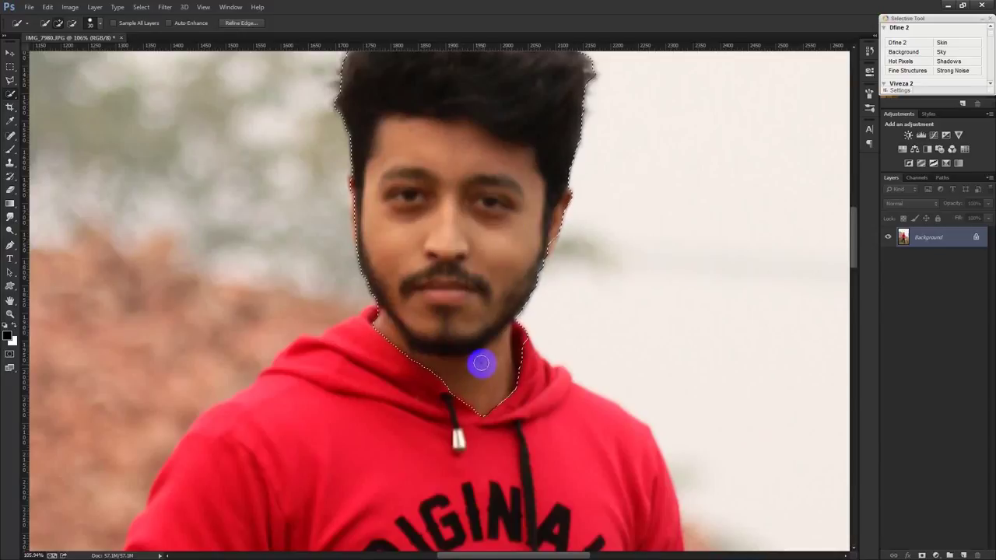
drag(482, 363, 526, 360)
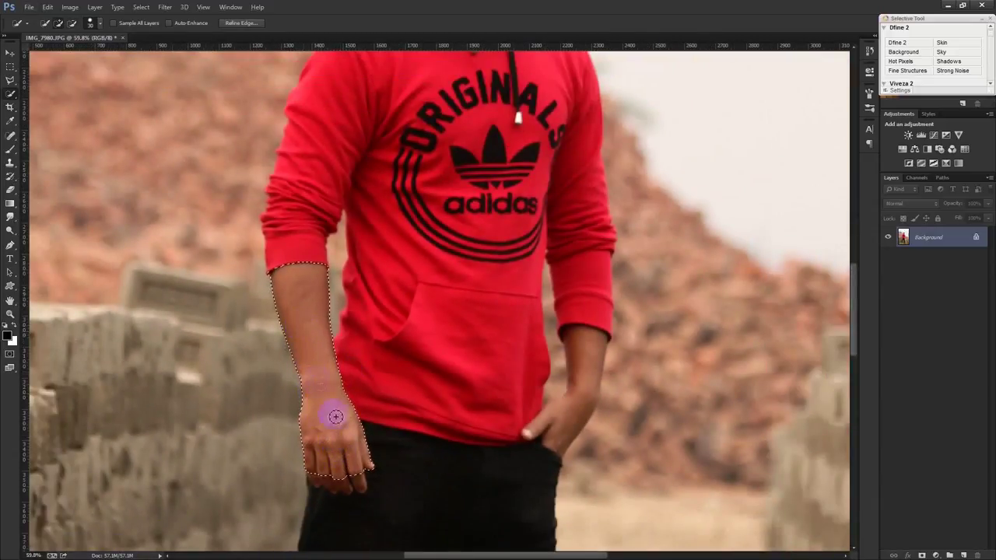
Step: Add the pocketed forearm, wrist and thumb tip to the selection
scroll(335, 427, down, 5)
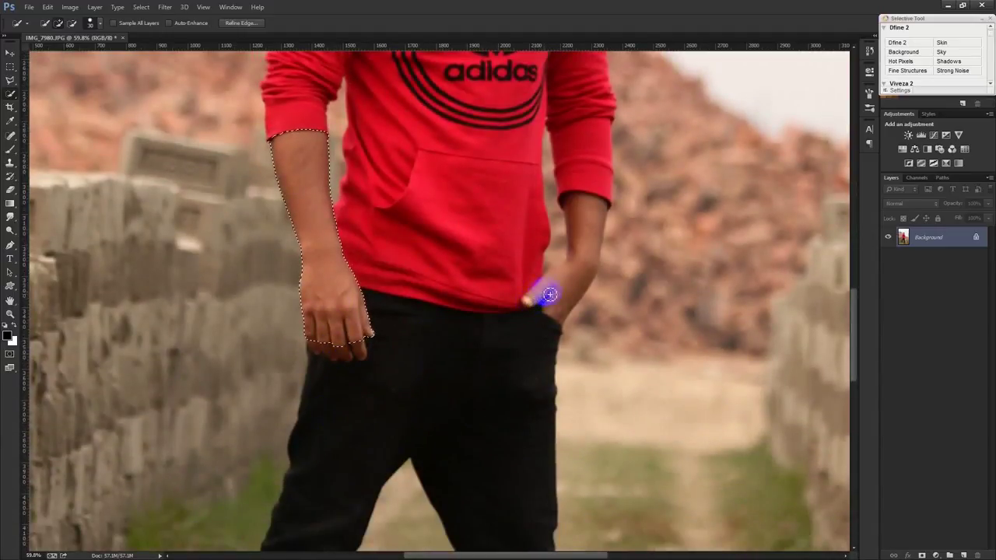
drag(549, 294, 563, 289)
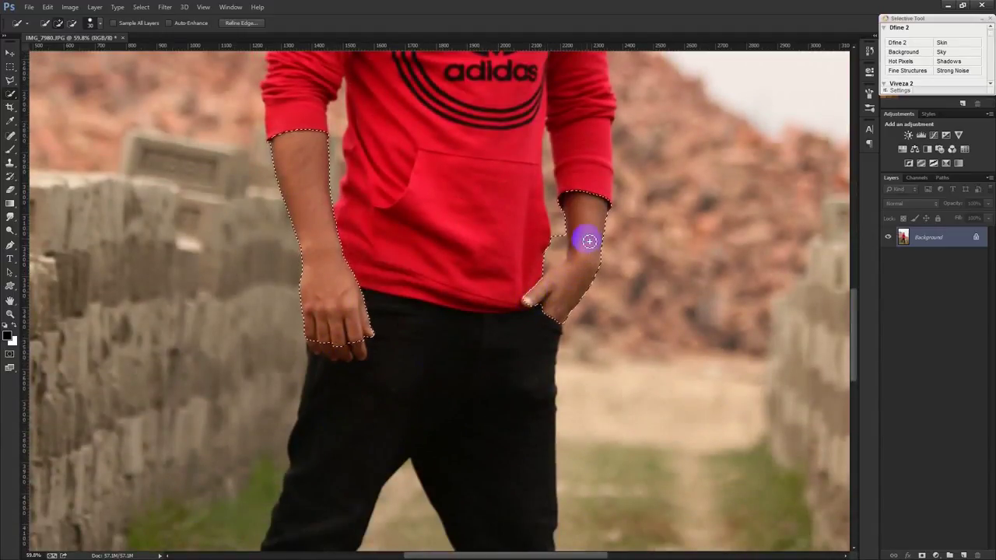
drag(585, 249, 582, 259)
scroll(563, 260, up, 2)
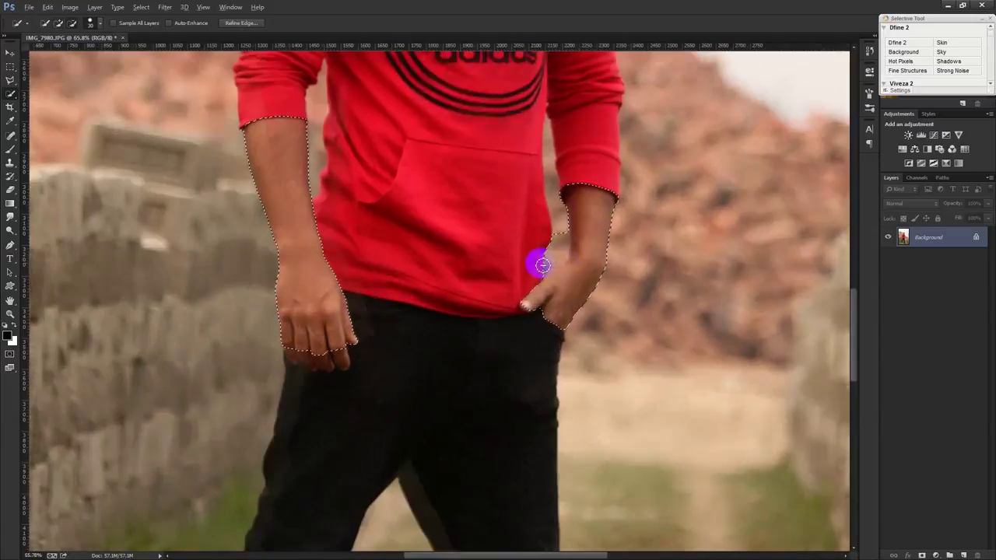
scroll(557, 234, up, 2)
scroll(552, 214, up, 2)
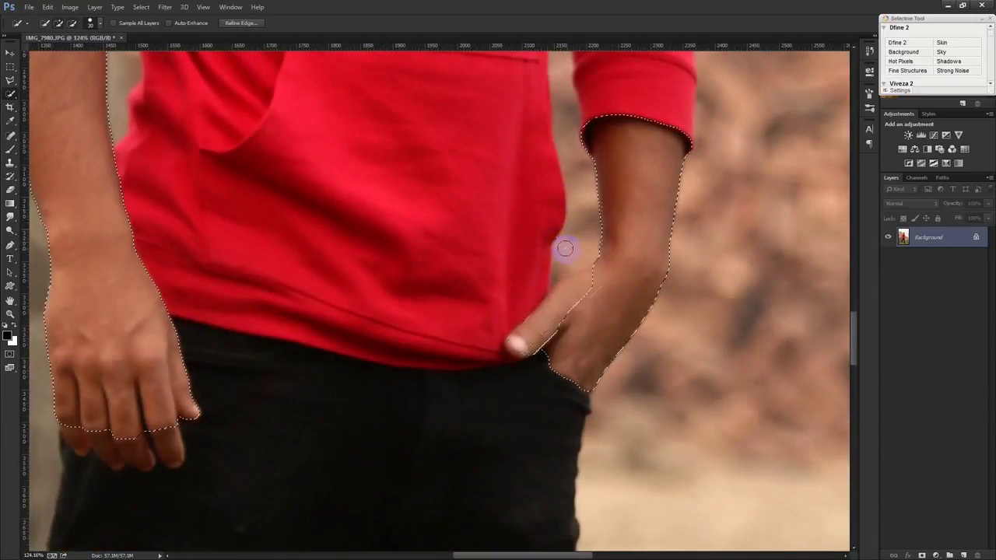
drag(551, 234, 523, 296)
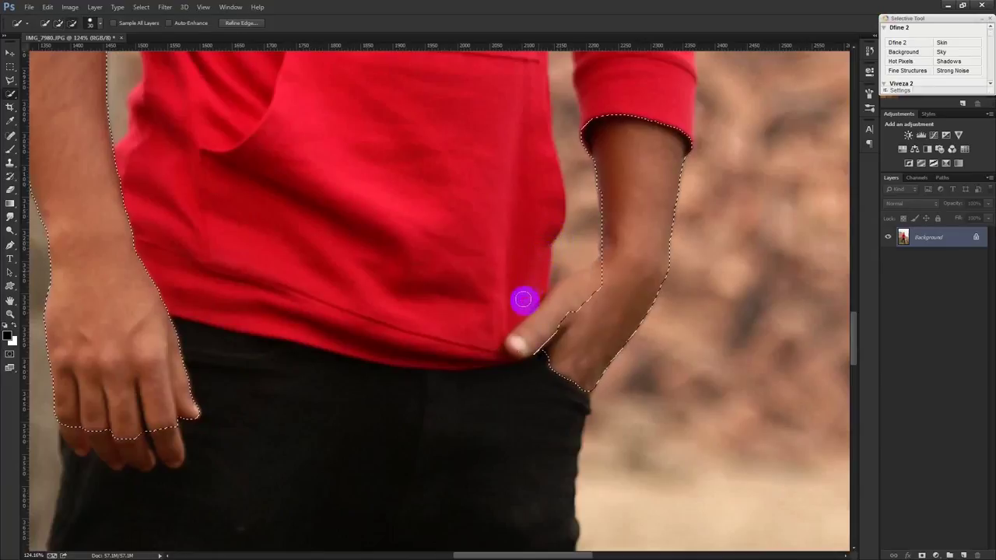
mouse_move(528, 345)
mouse_down()
mouse_move(552, 311)
mouse_move(511, 347)
mouse_move(520, 350)
mouse_up()
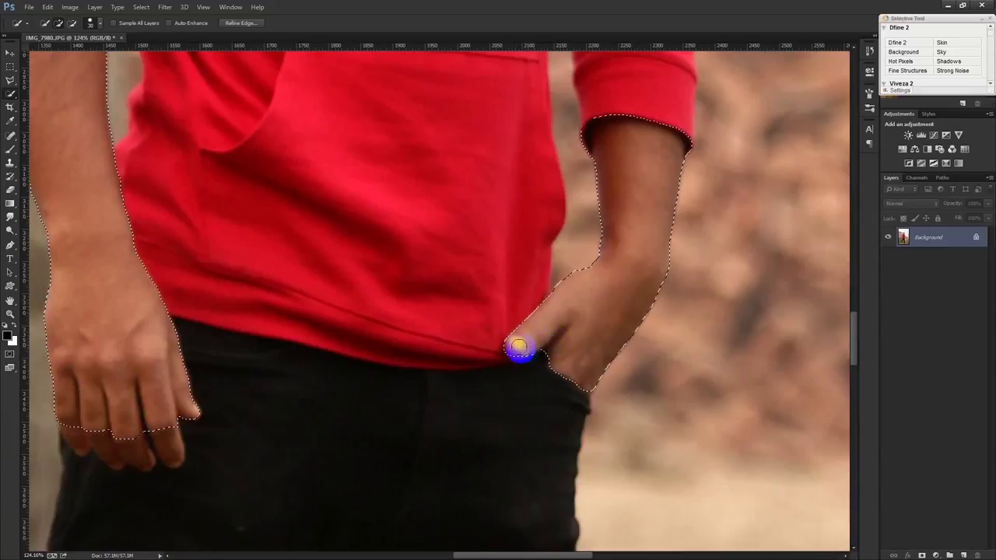
Step: Add the other hand's fingers, tidy the fingertip edges, and zoom out to the whole photo
drag(411, 344, 677, 329)
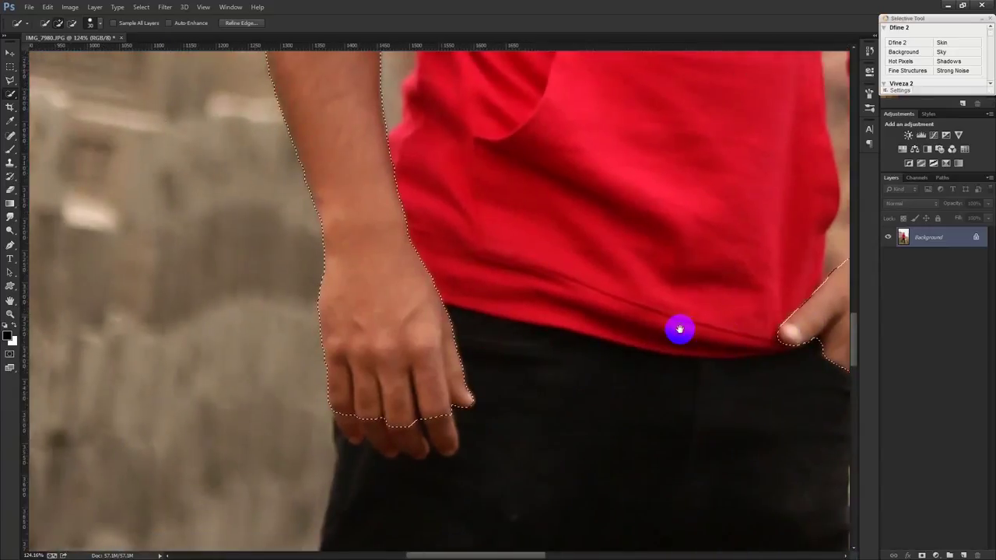
mouse_move(476, 391)
mouse_down()
mouse_move(443, 436)
mouse_move(330, 436)
mouse_up()
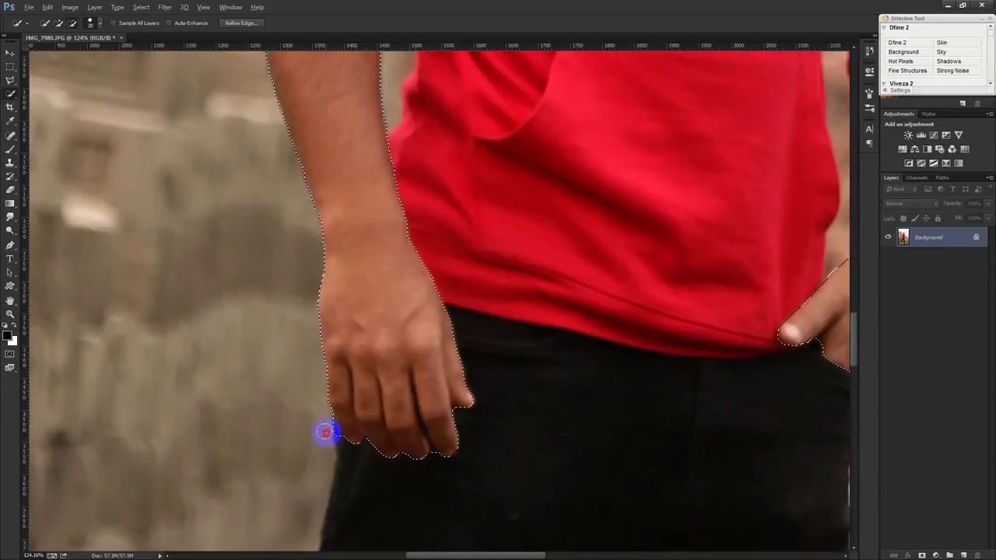
drag(335, 450, 323, 426)
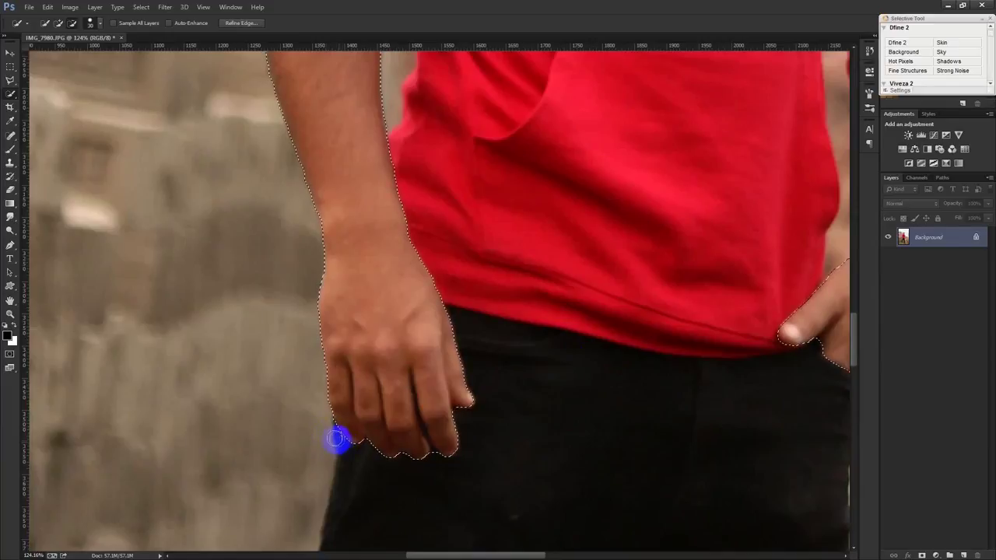
drag(343, 440, 431, 434)
scroll(430, 434, down, 3)
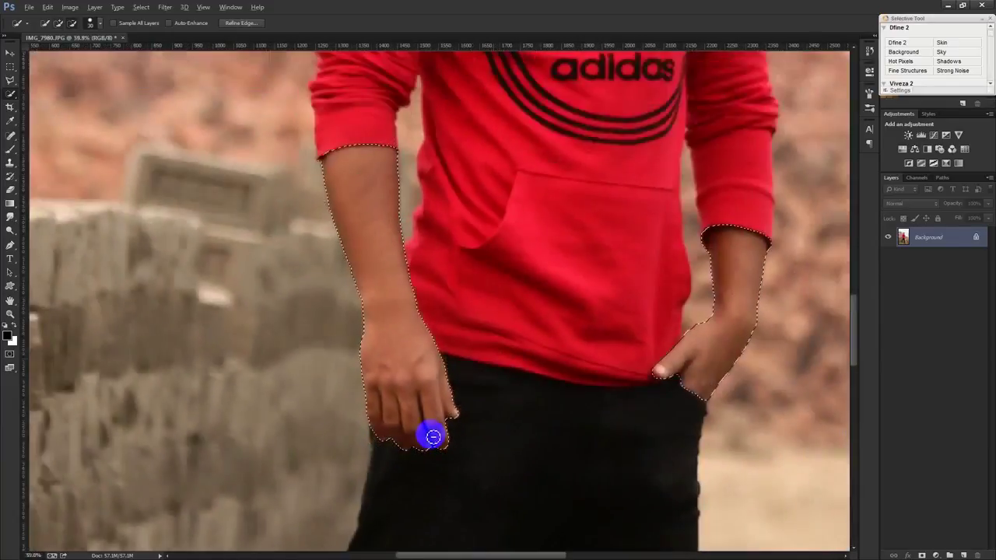
scroll(432, 437, down, 3)
scroll(433, 441, down, 3)
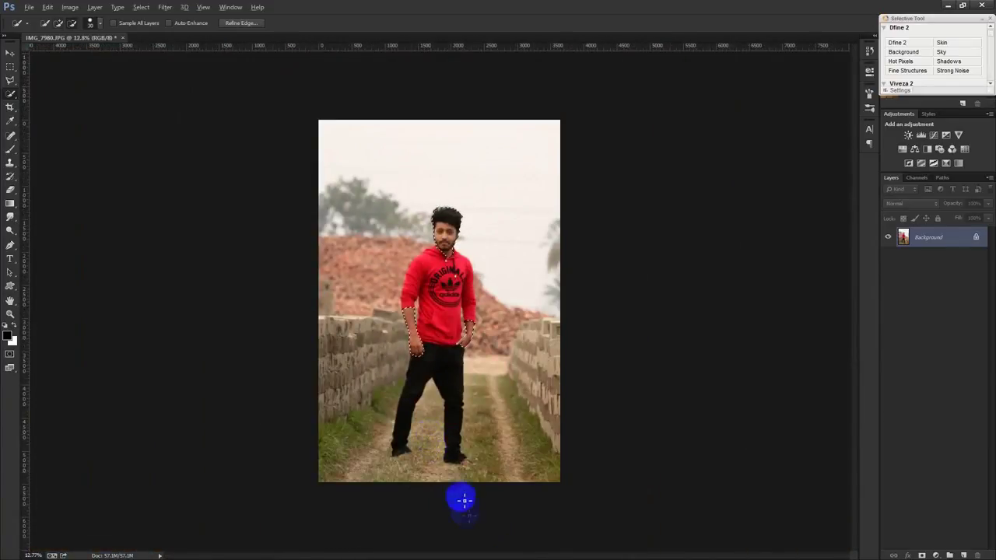
scroll(447, 272, up, 2)
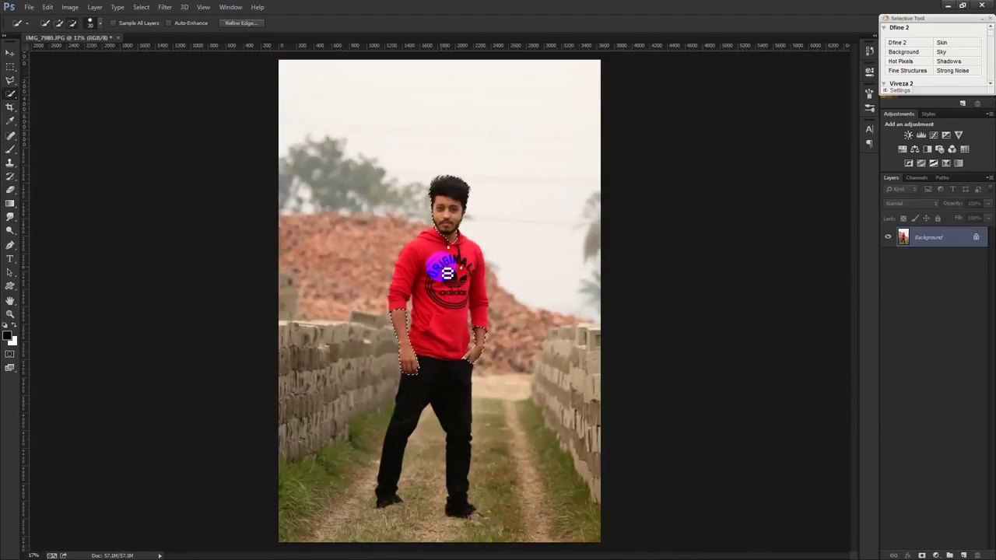
scroll(447, 272, down, 1)
scroll(447, 290, up, 2)
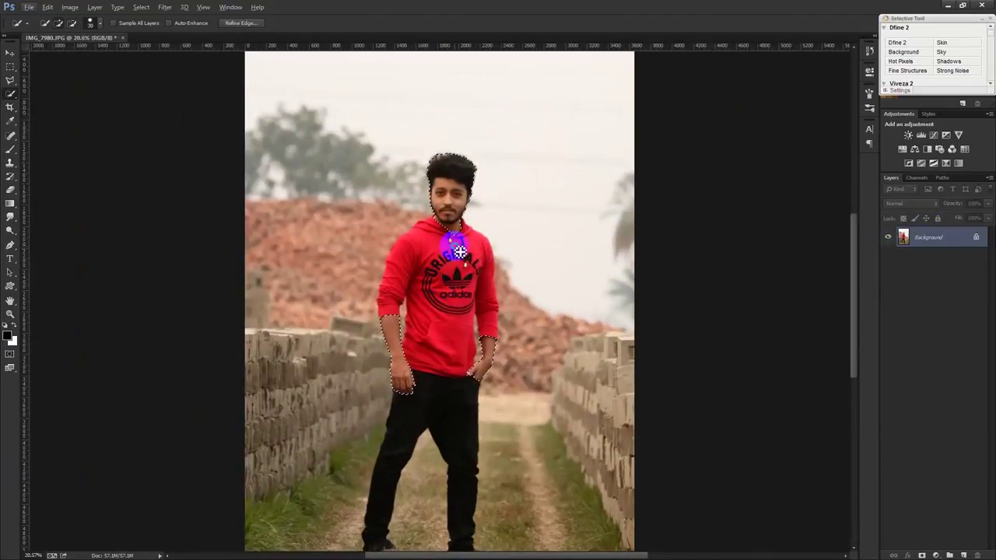
Step: Copy the selected skin to a new layer with Layer via Copy, toggling the Background to check it
right_click(454, 247)
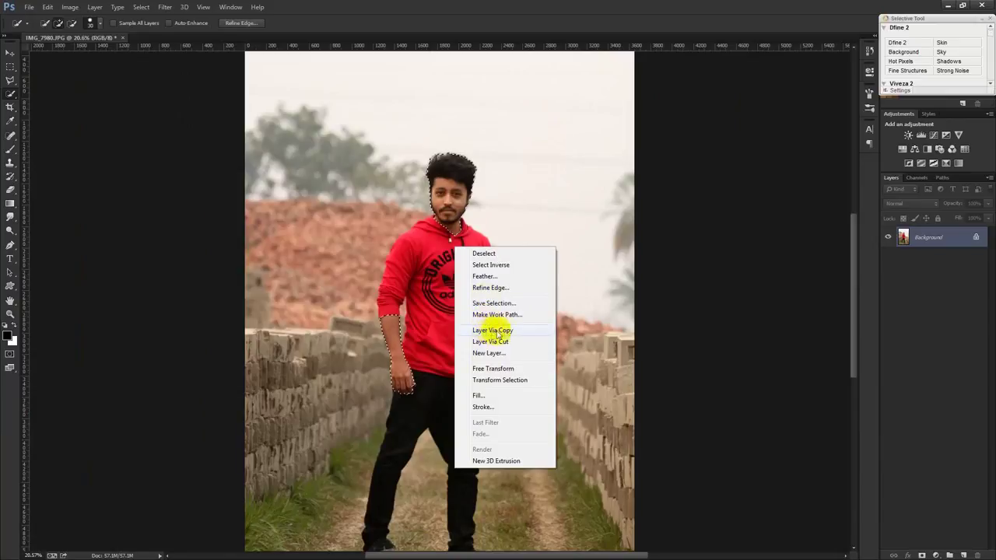
click(498, 330)
click(887, 256)
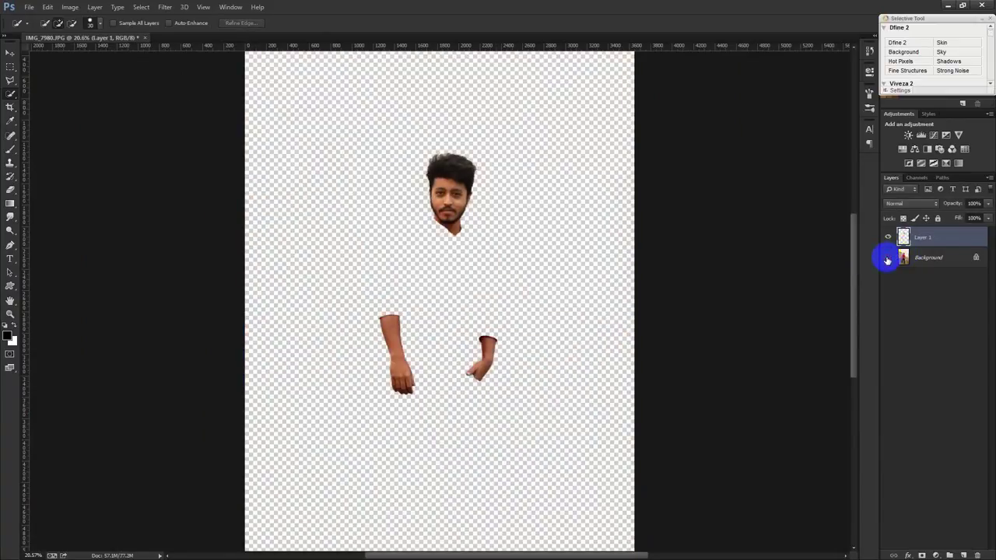
click(888, 256)
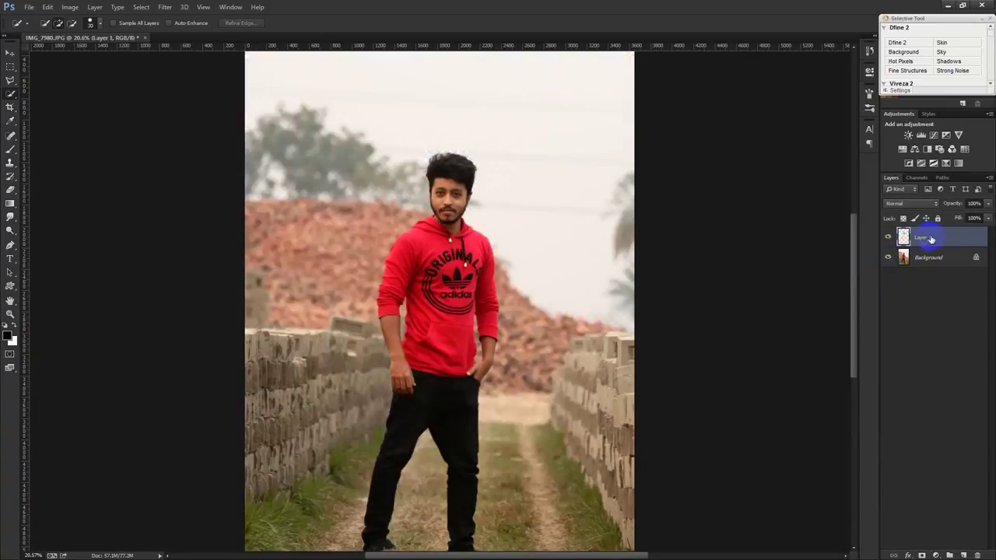
scroll(449, 211, up, 3)
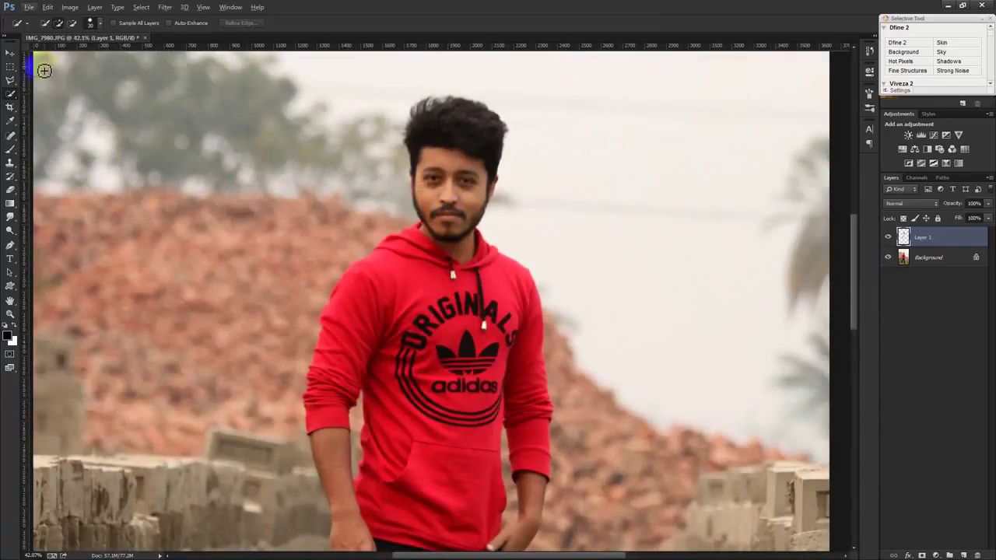
click(11, 53)
Step: Rotate and commit a crop that slightly straightens the photo
scroll(115, 145, down, 3)
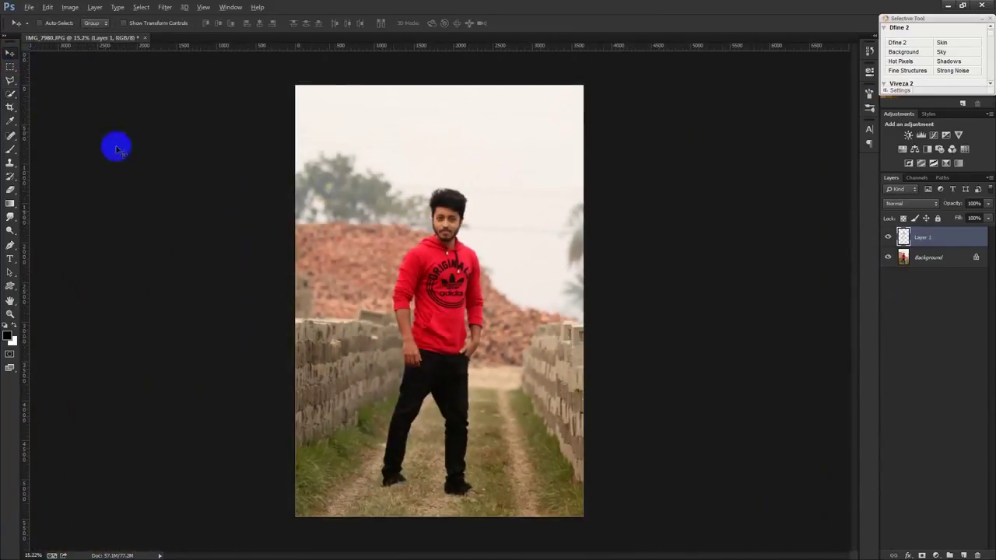
drag(660, 207, 661, 194)
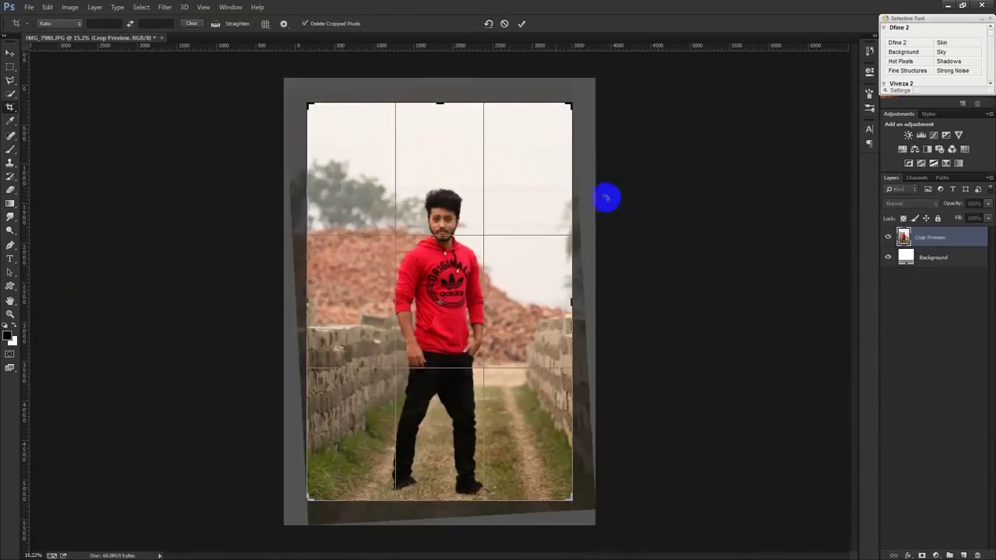
click(665, 206)
click(521, 24)
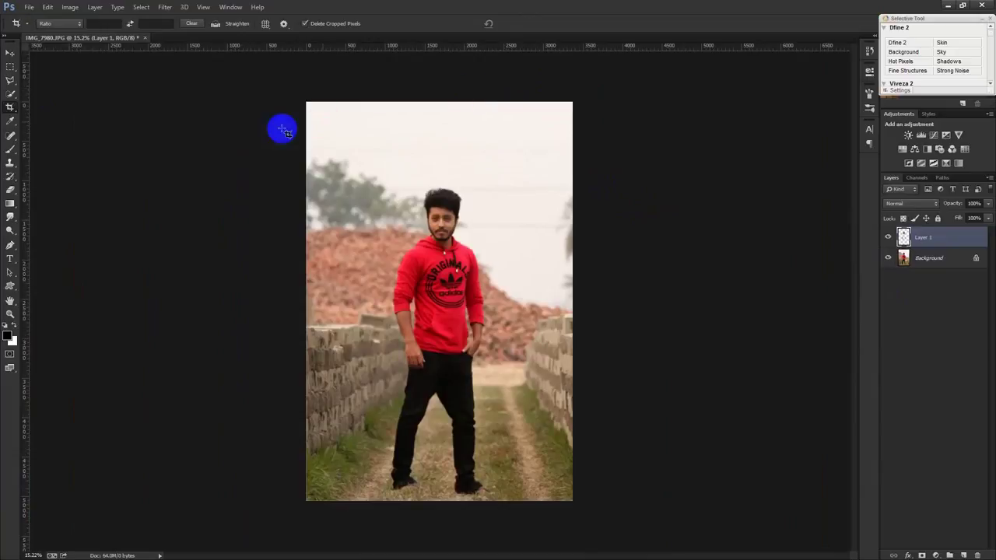
click(12, 54)
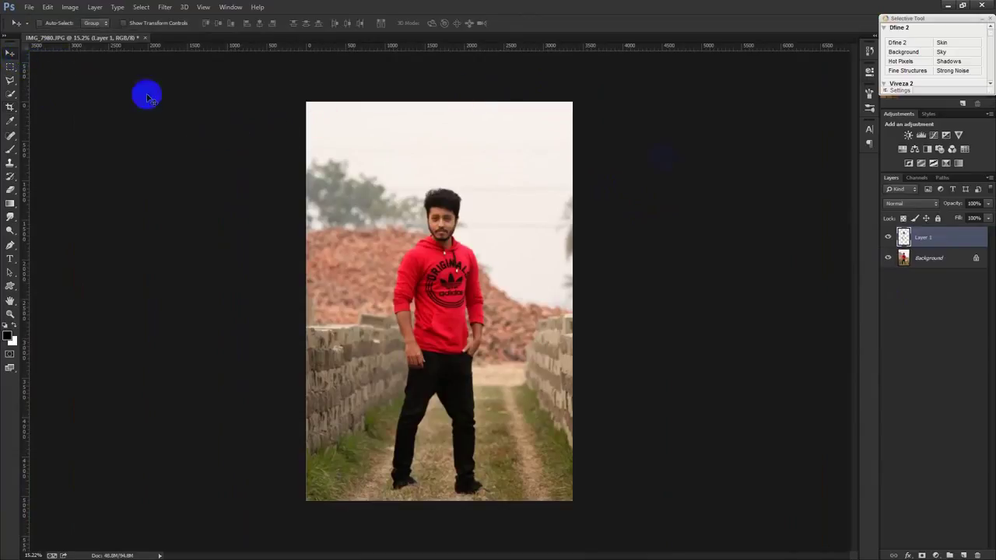
click(67, 8)
mouse_move(85, 33)
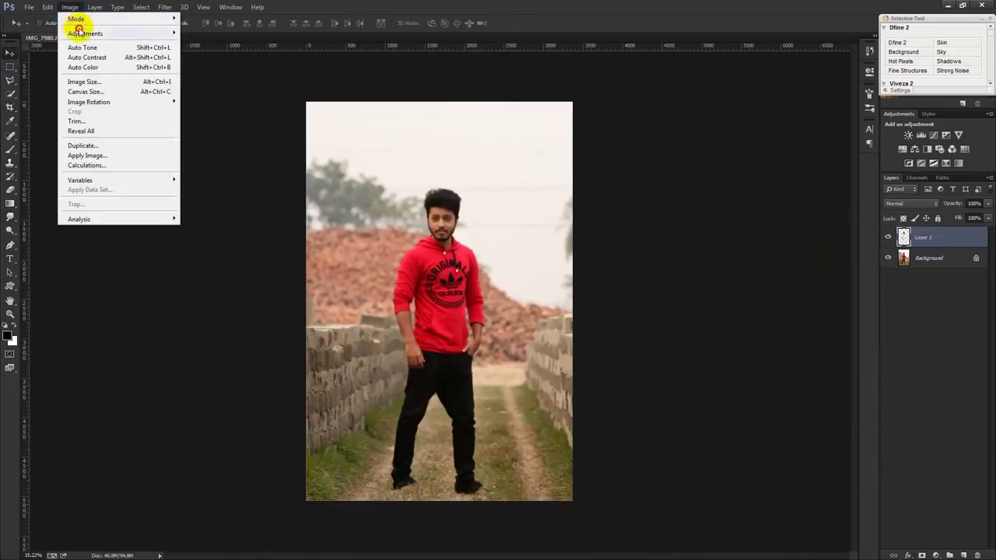
Step: Apply a 35% Shadows/Highlights shadow lift to Layer 1
click(248, 204)
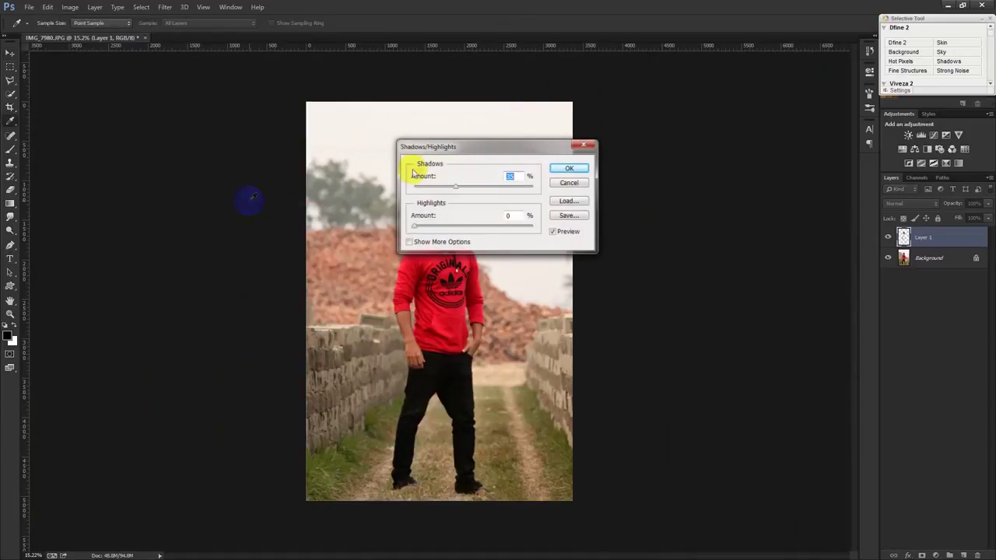
drag(467, 146, 678, 144)
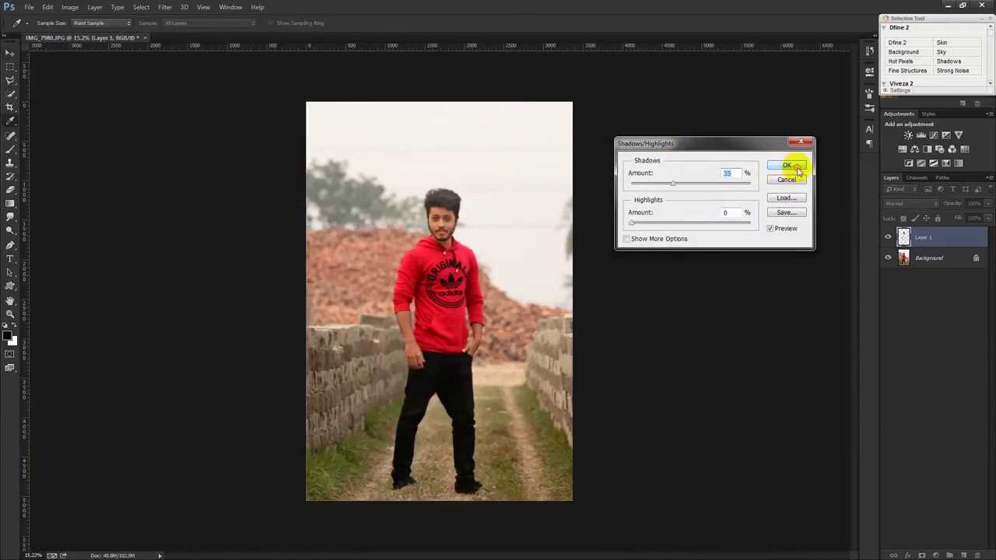
click(785, 165)
Step: Apply the same 35% Shadows/Highlights lift to the Background layer
click(926, 257)
click(67, 10)
mouse_move(84, 32)
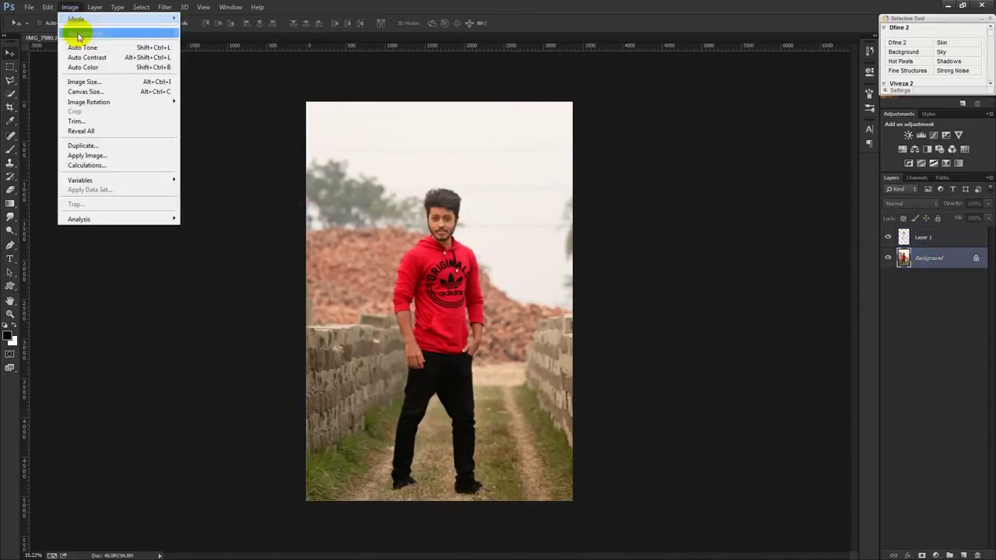
click(225, 207)
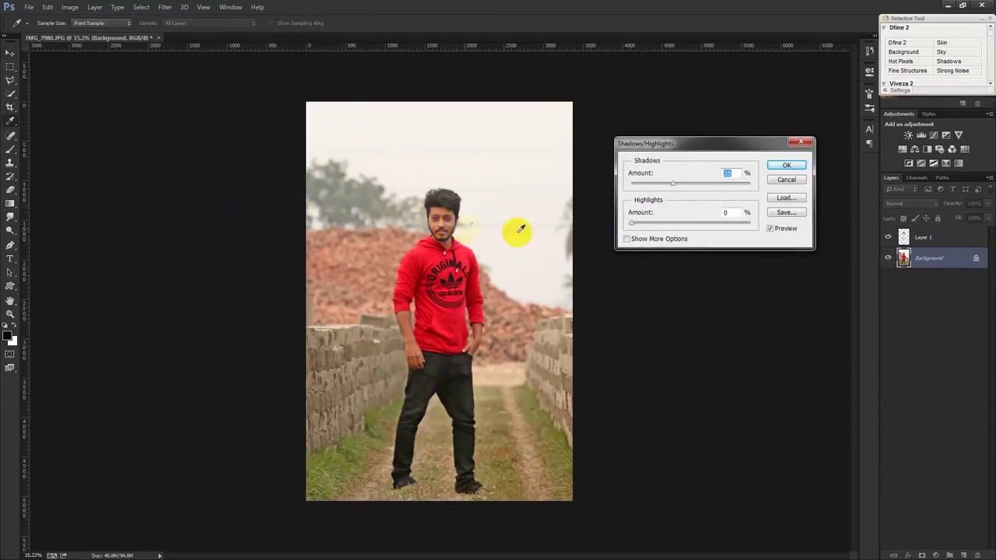
click(787, 168)
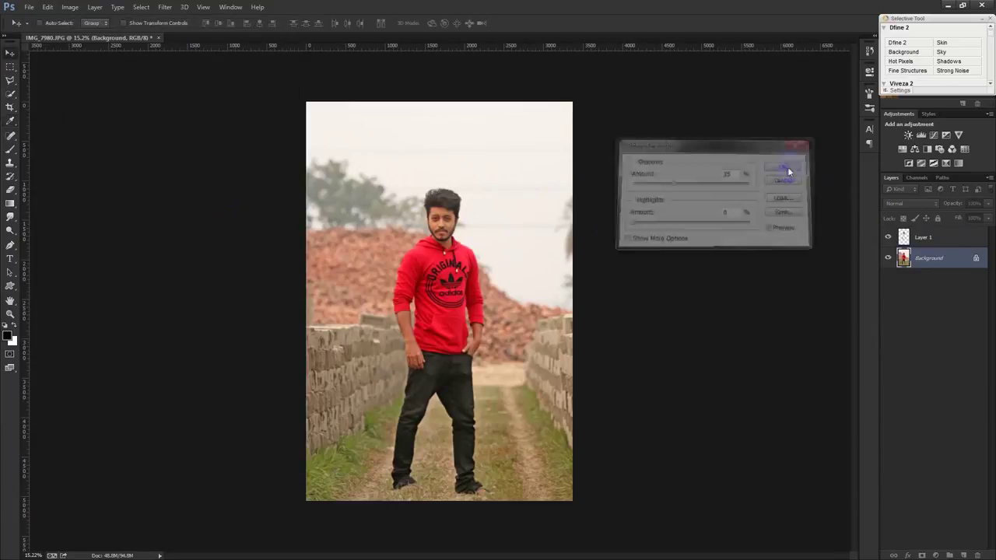
click(920, 237)
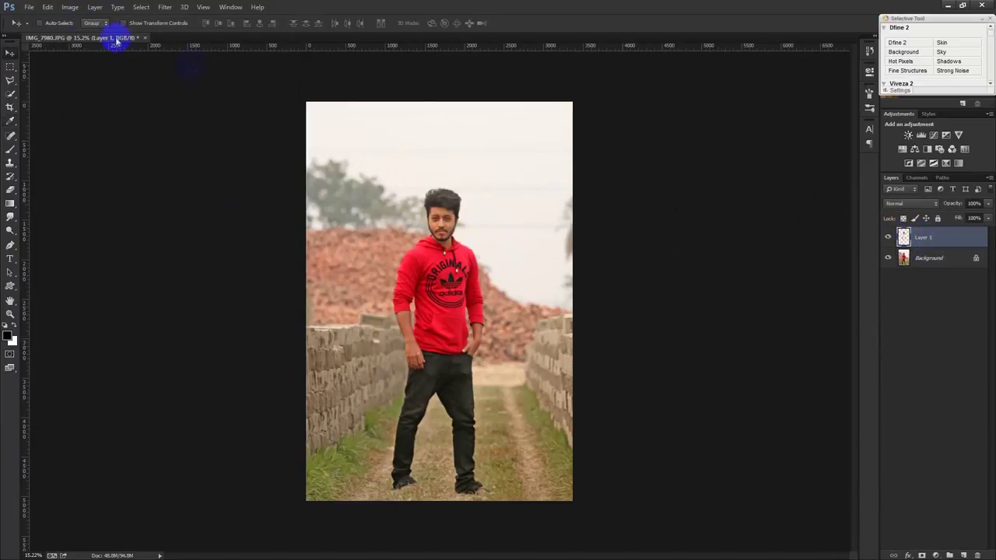
Step: Open Selective Color on Layer 1 and reduce Black in the Reds and Yellows
click(70, 7)
mouse_move(86, 33)
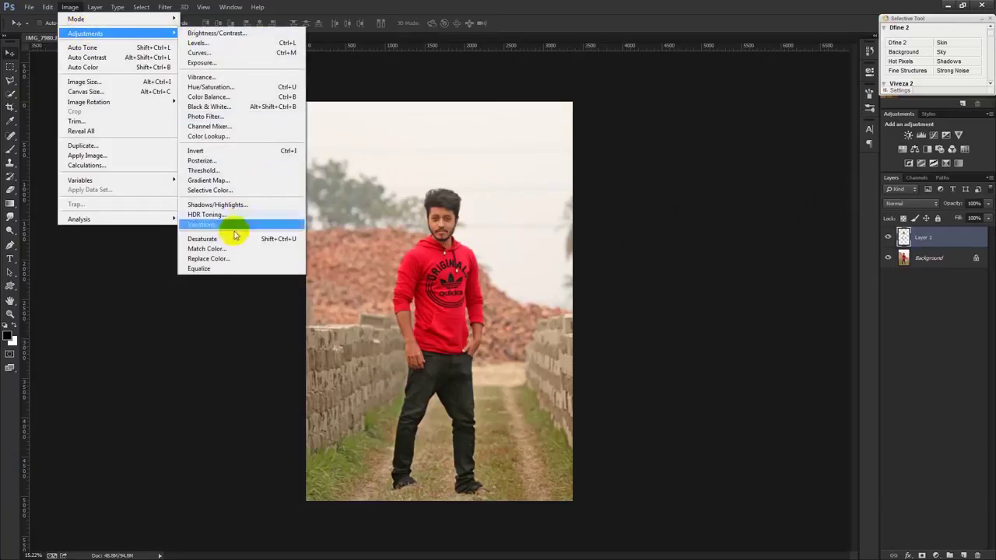
click(221, 190)
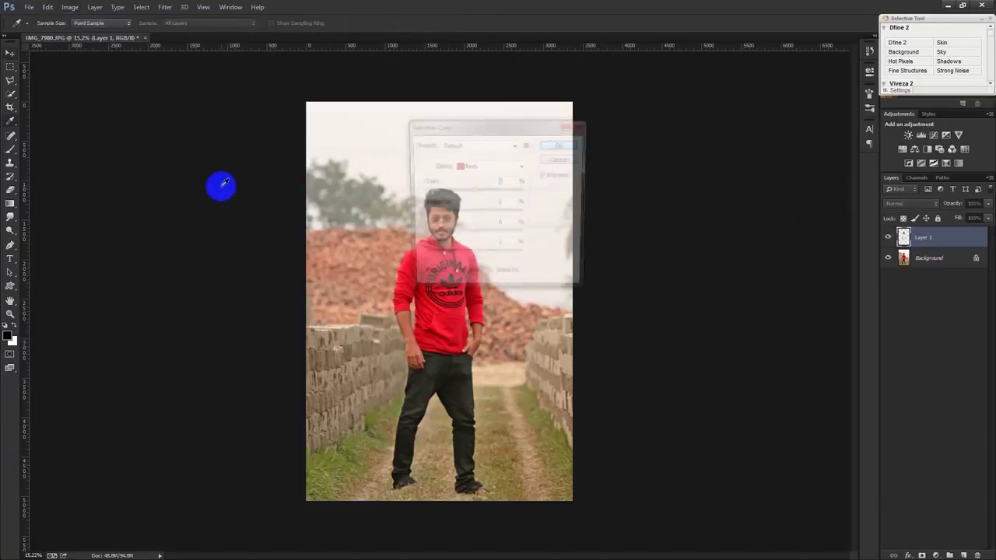
drag(496, 123, 709, 125)
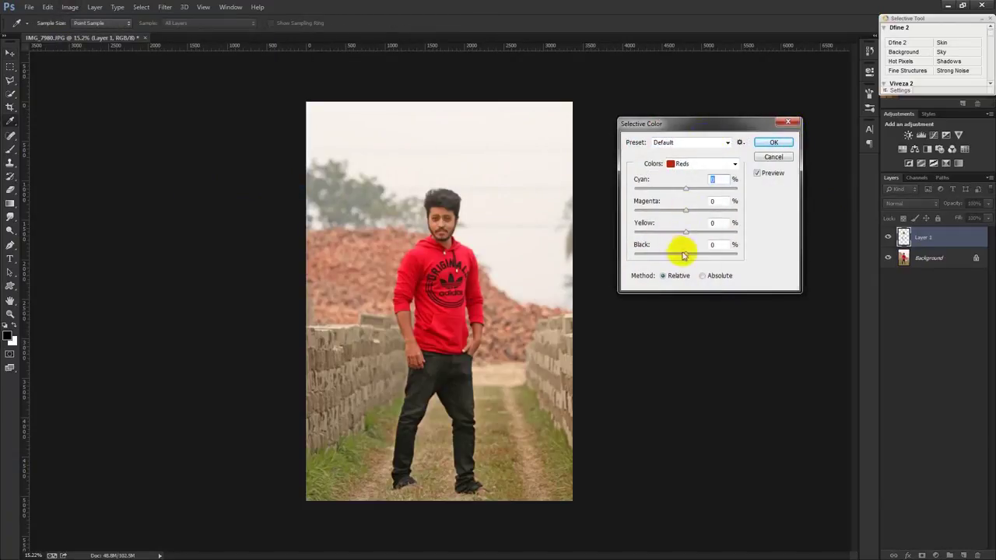
drag(685, 254, 647, 255)
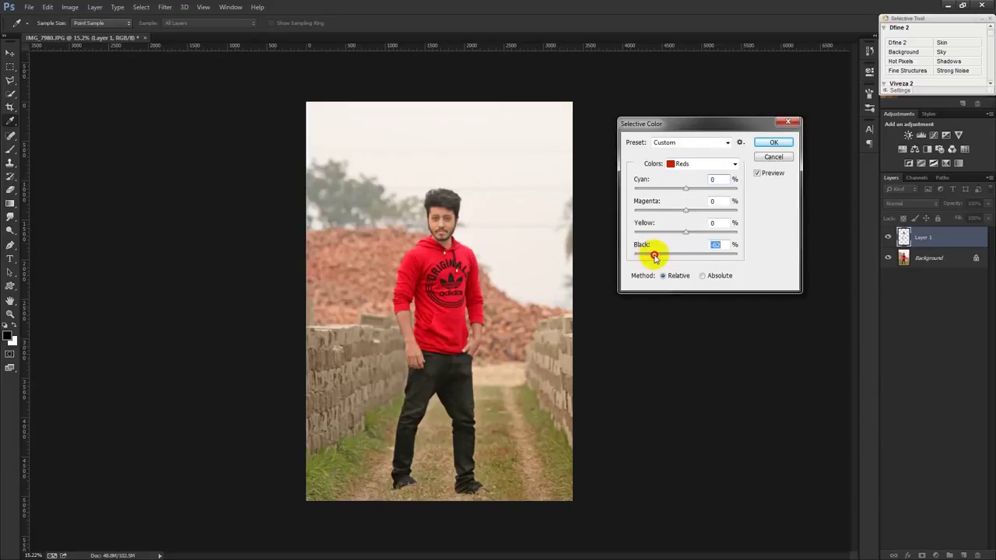
click(700, 163)
click(686, 180)
drag(685, 255, 657, 256)
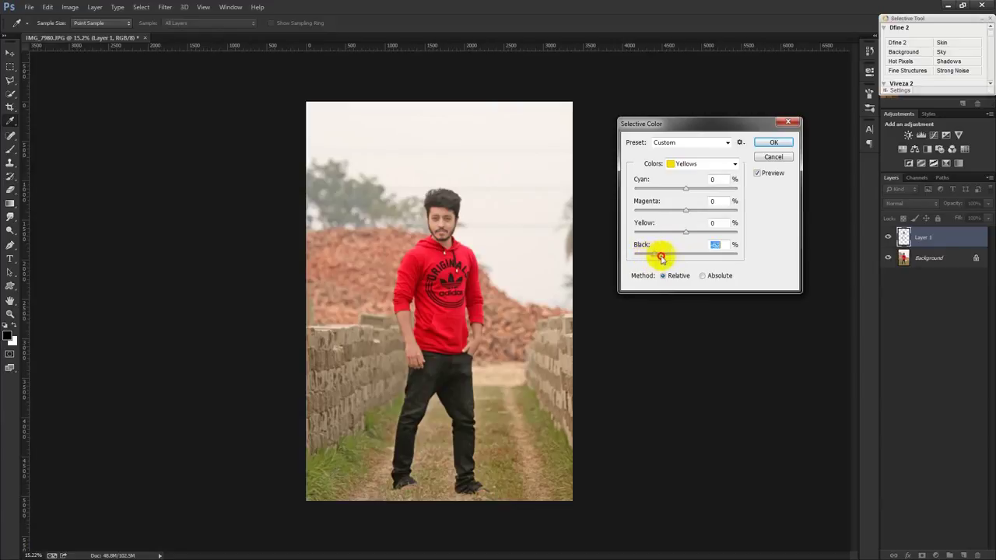
Step: Increase Black in the Blues, Neutrals and Blacks color ranges
click(692, 164)
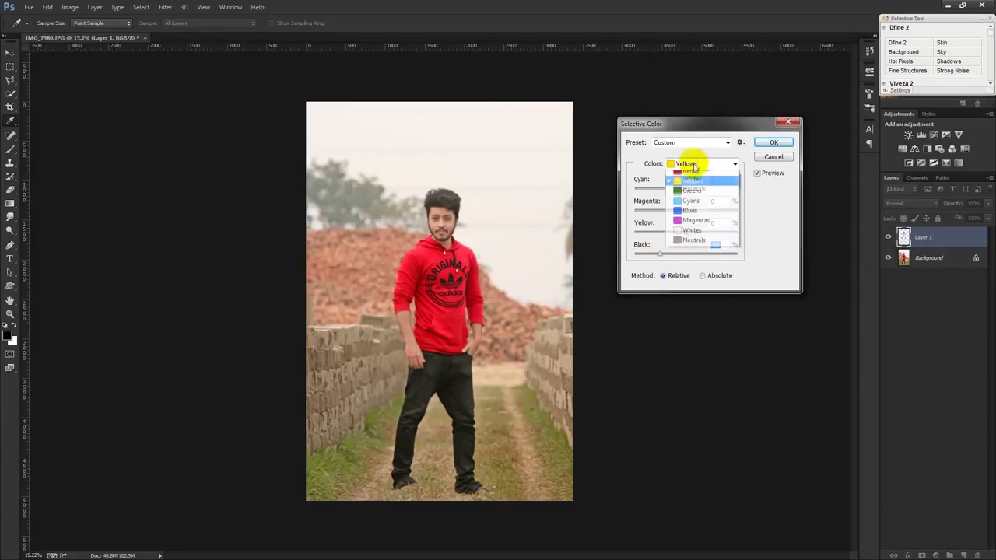
click(689, 215)
mouse_move(685, 254)
mouse_down()
mouse_move(712, 254)
mouse_move(643, 252)
mouse_move(717, 255)
mouse_up()
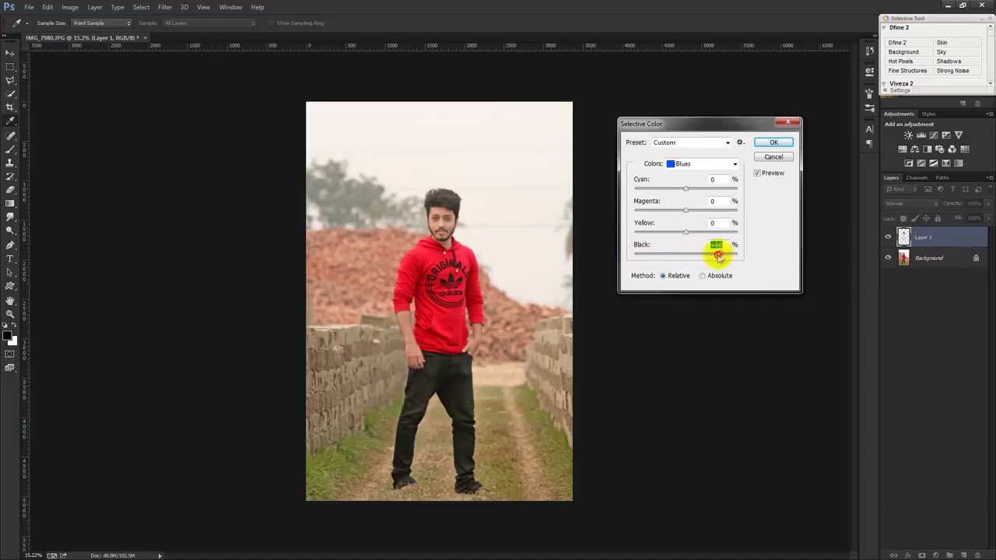
click(691, 164)
click(689, 248)
mouse_move(685, 254)
mouse_down()
mouse_move(700, 256)
mouse_move(687, 259)
mouse_up()
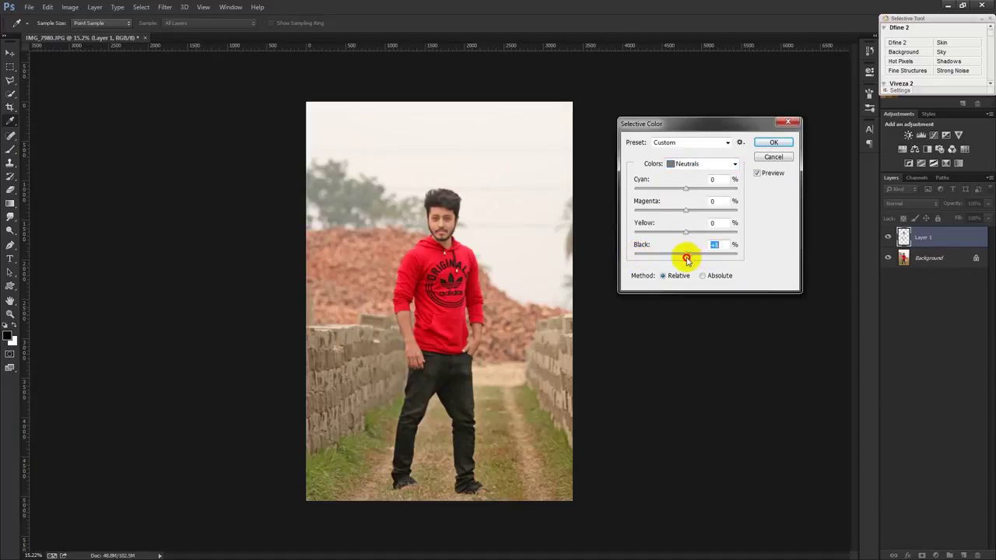
click(691, 165)
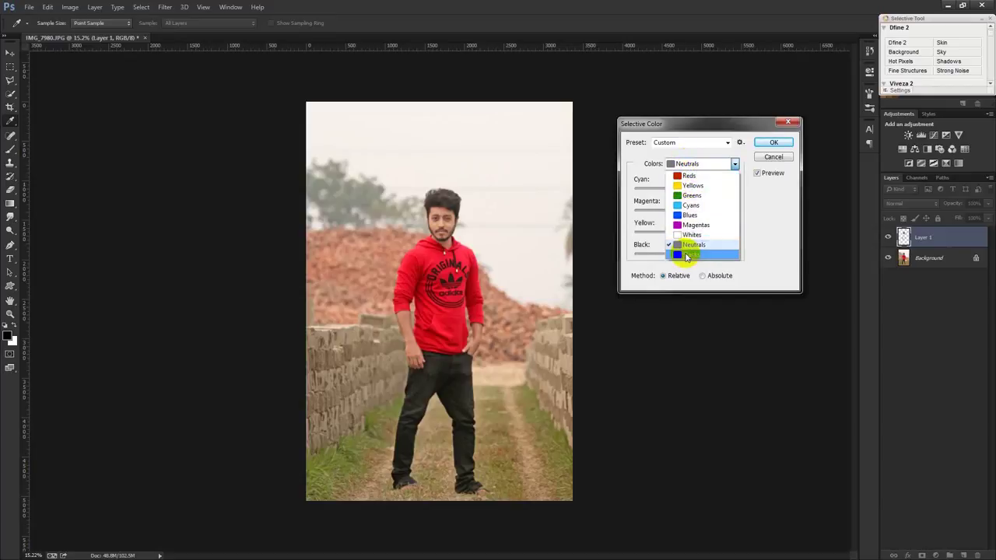
click(688, 252)
drag(687, 255, 693, 258)
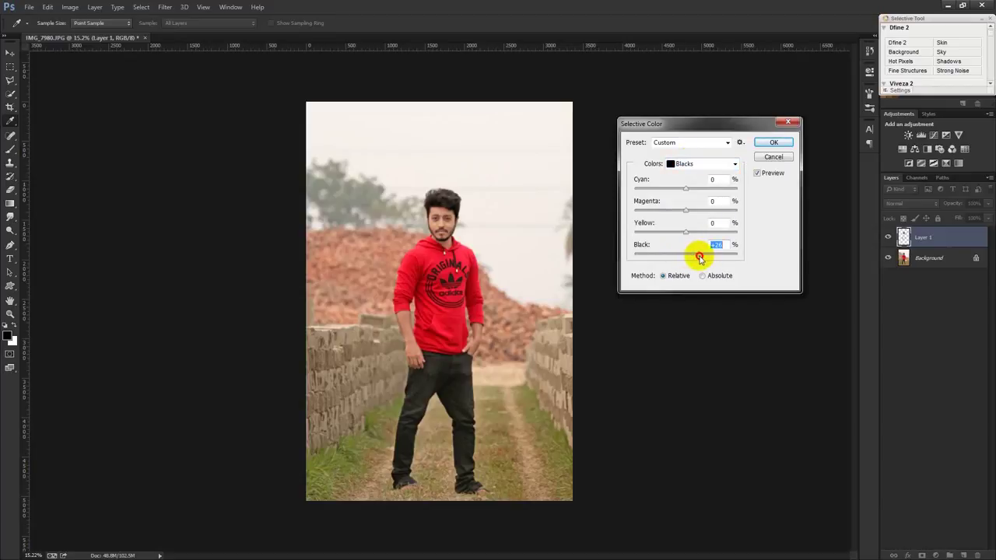
mouse_move(704, 259)
mouse_down()
mouse_move(678, 257)
mouse_move(696, 260)
mouse_up()
Step: Apply Layer 1's Selective Color, then add Black to the Background's Reds
click(773, 143)
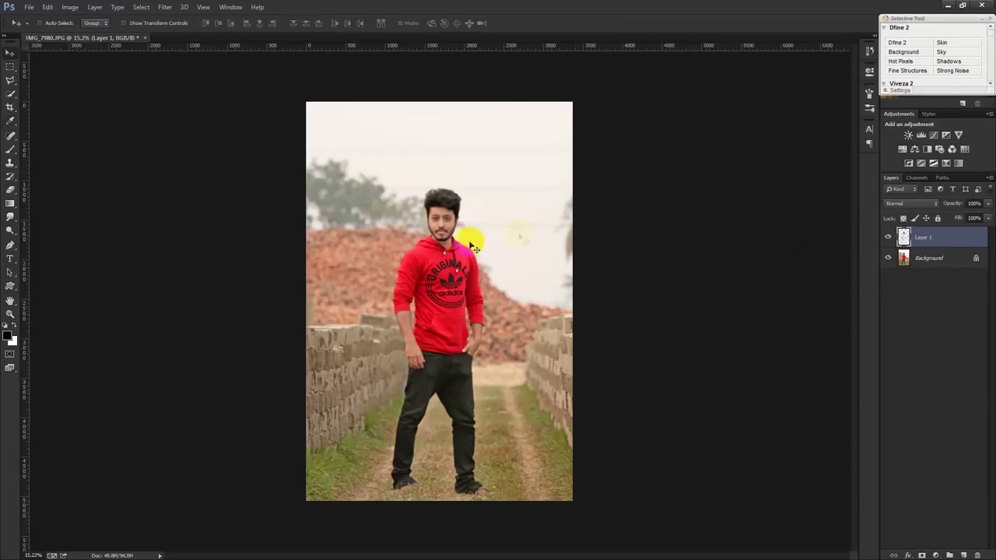
click(919, 261)
click(70, 7)
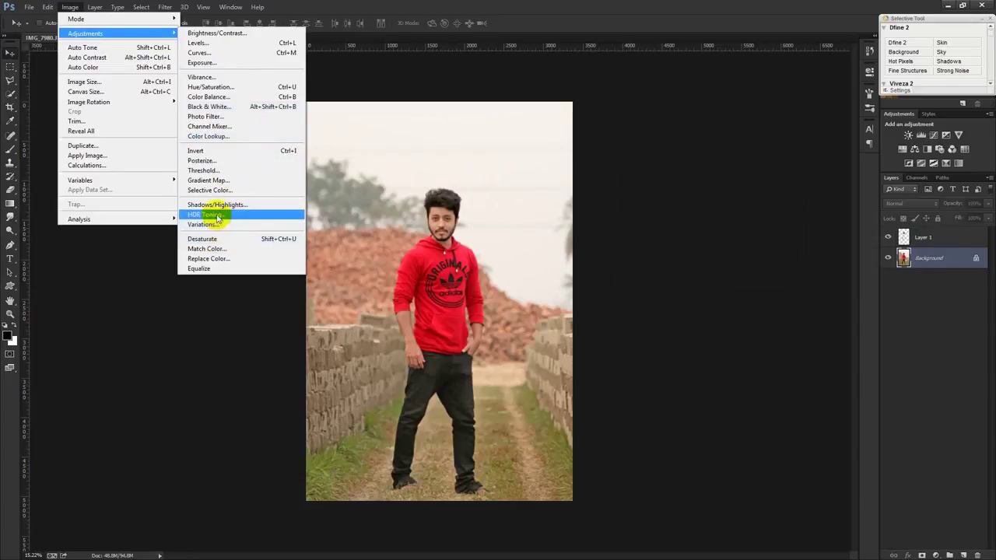
click(212, 191)
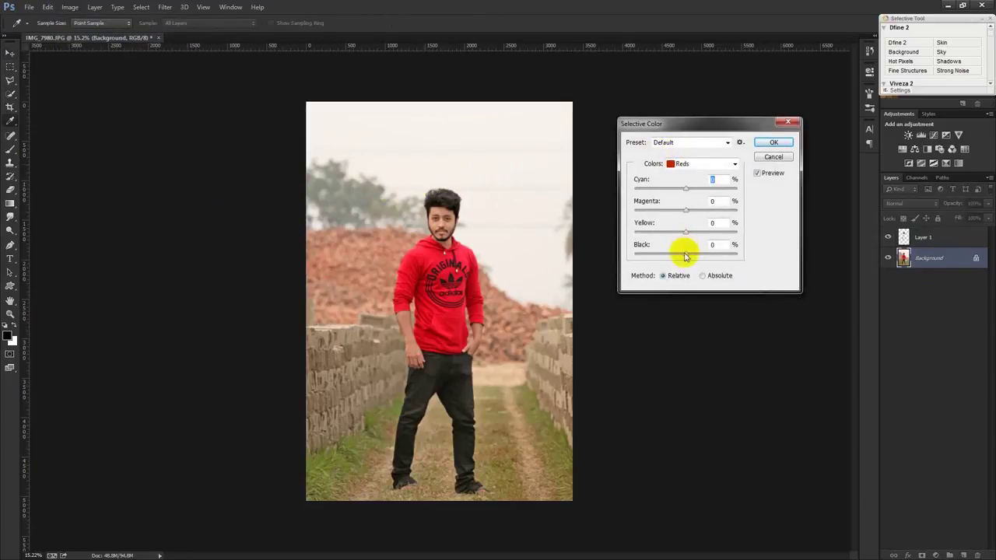
drag(686, 254, 701, 255)
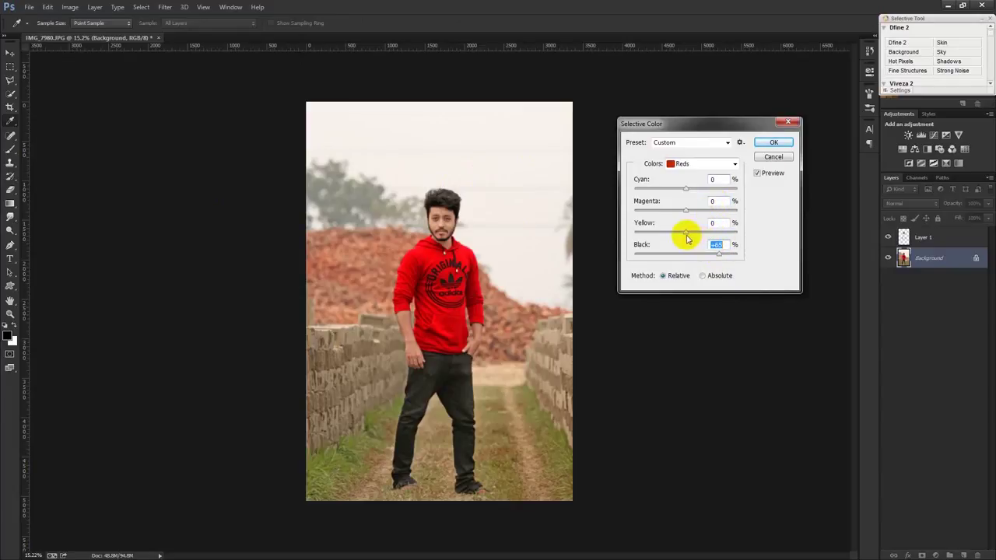
Step: Add full Black to Greens and Cyans, lower Yellow in Cyans, and apply
click(680, 163)
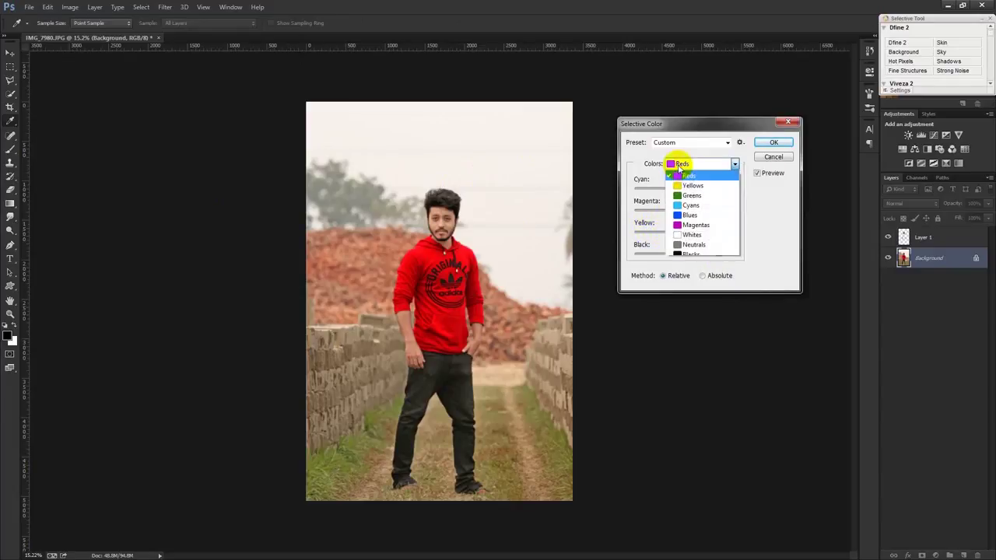
click(688, 195)
drag(685, 253, 752, 255)
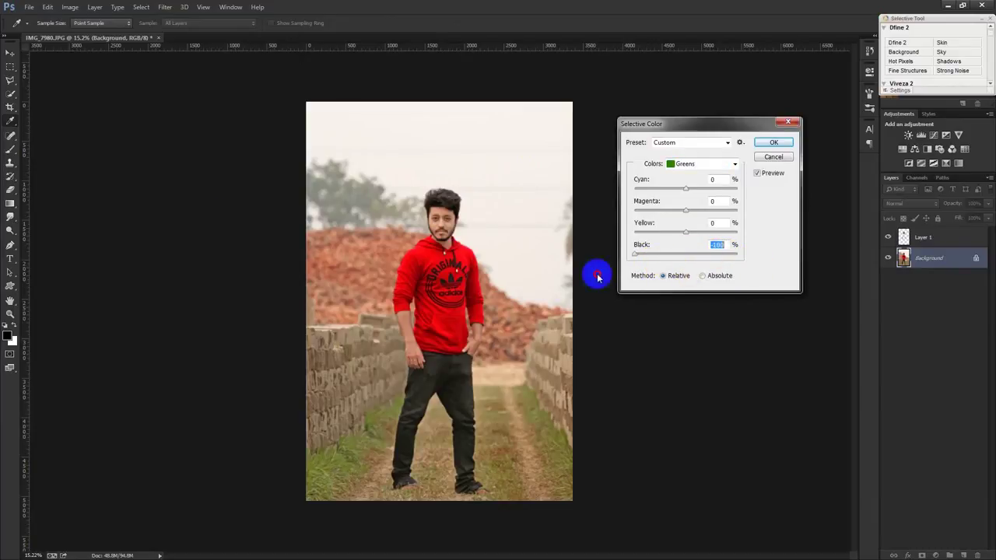
click(694, 164)
click(688, 205)
drag(686, 254, 745, 265)
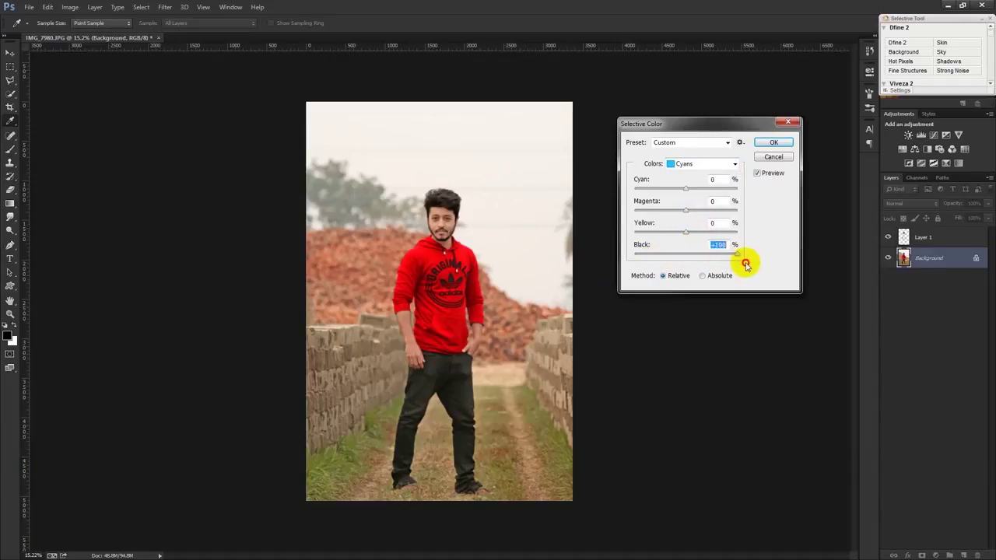
drag(688, 231, 668, 232)
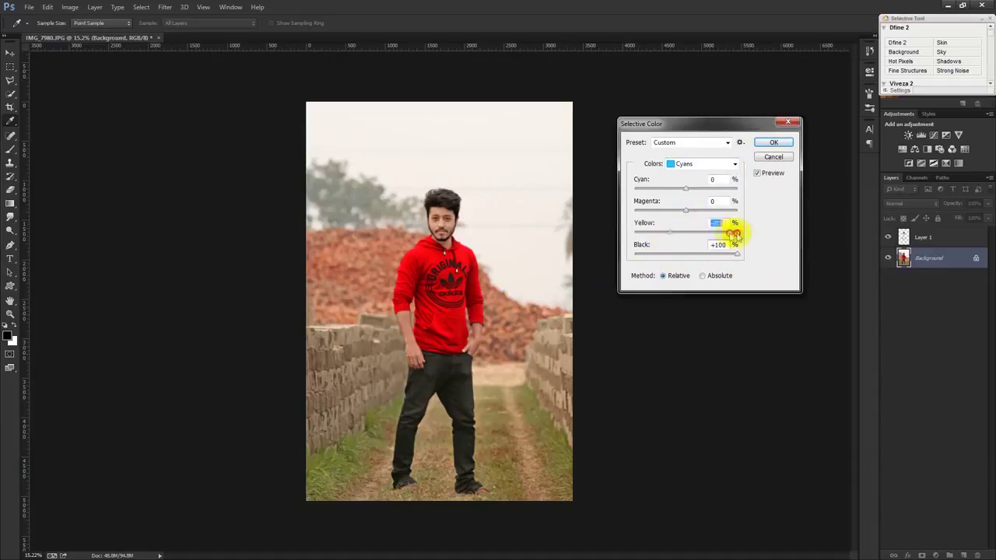
click(773, 142)
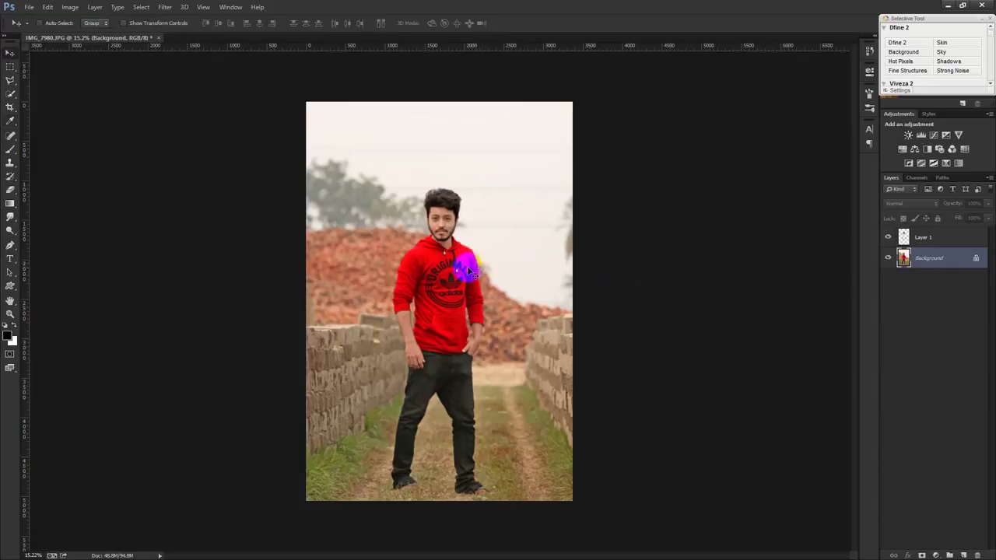
Step: In Hue/Saturation, raise the Master saturation and nudge the hue slightly
key(ctrl+0)
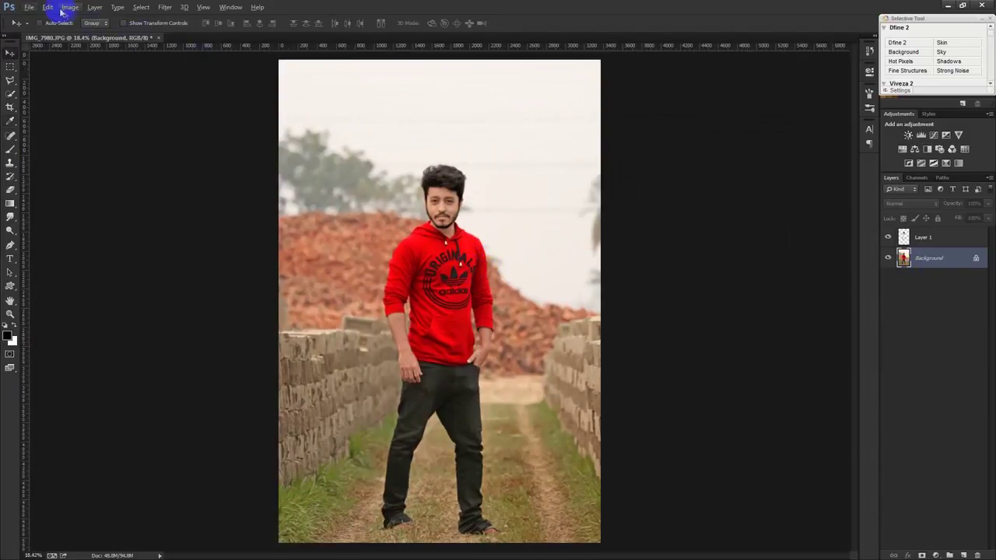
click(70, 8)
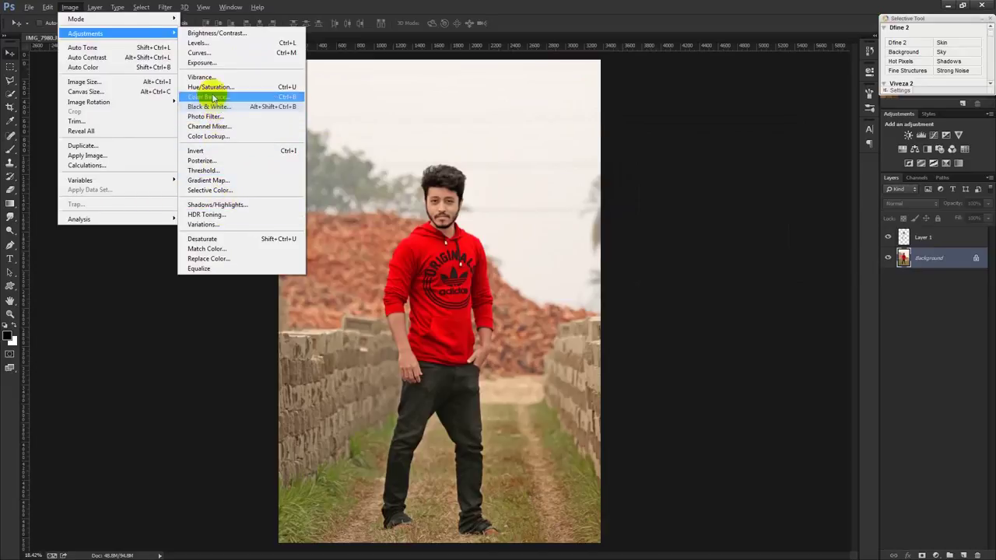
click(210, 87)
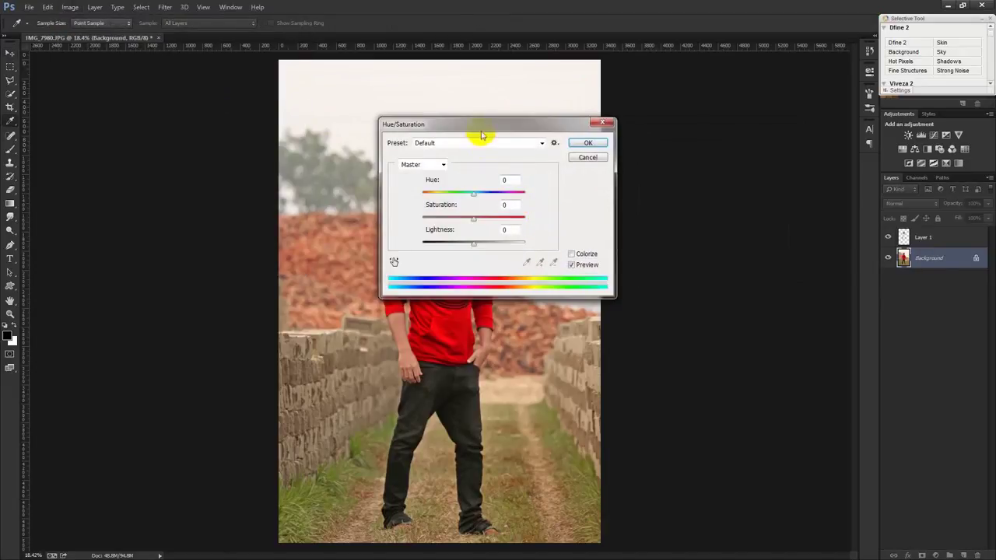
drag(480, 131, 671, 129)
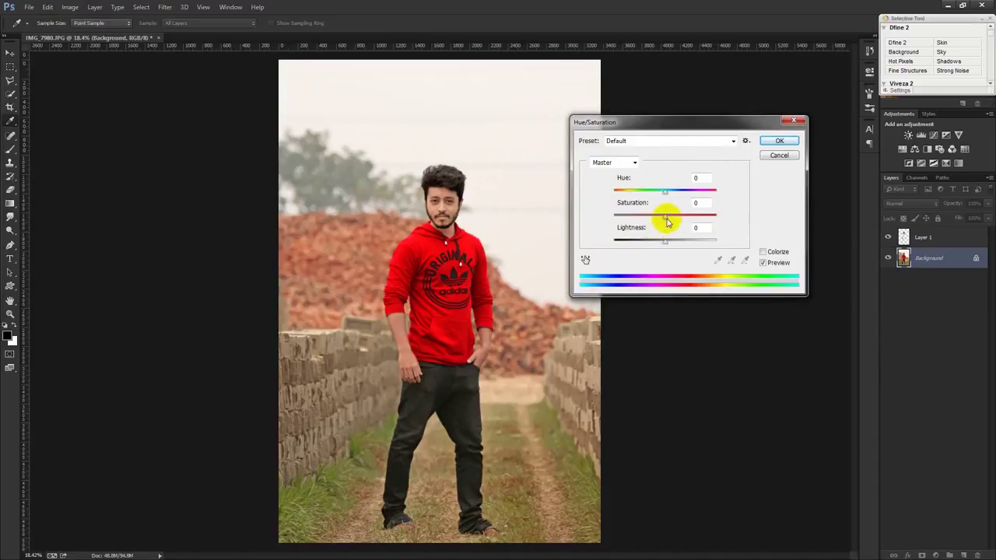
mouse_move(679, 221)
mouse_down()
mouse_move(690, 219)
mouse_move(651, 238)
mouse_move(670, 241)
mouse_move(694, 221)
mouse_move(683, 222)
mouse_up()
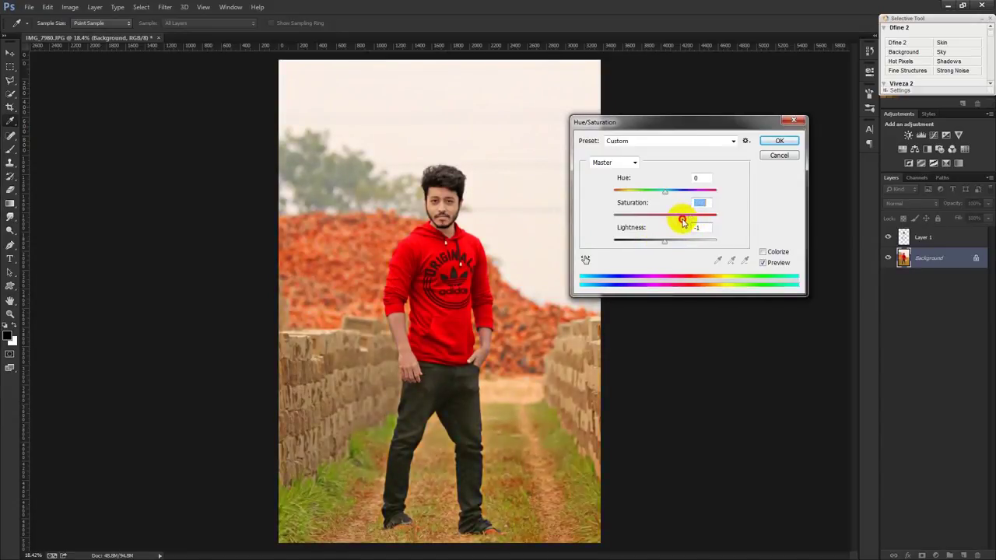
click(764, 253)
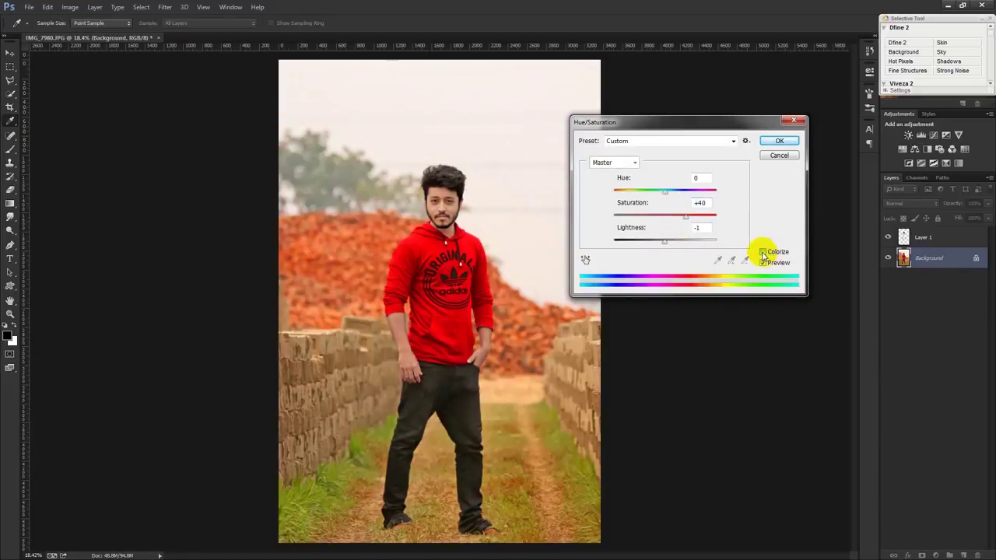
drag(667, 195, 668, 194)
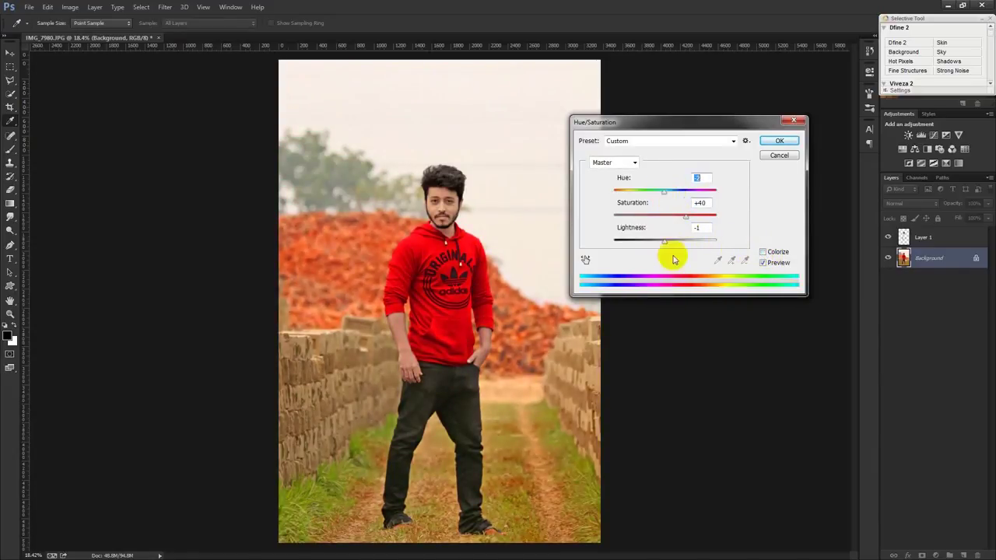
Step: Target the Yellows and the orange brick Reds to boost their saturation, then apply
click(585, 259)
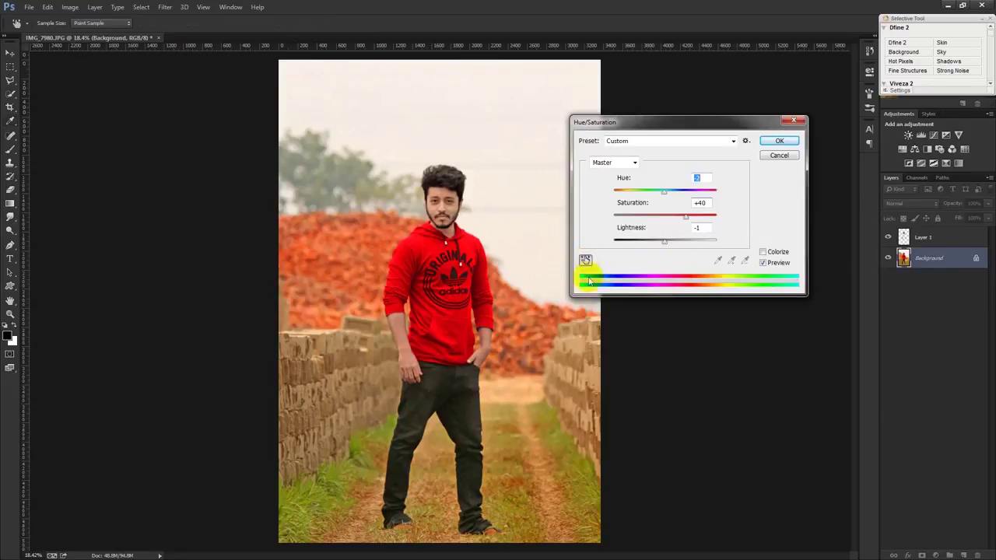
click(569, 462)
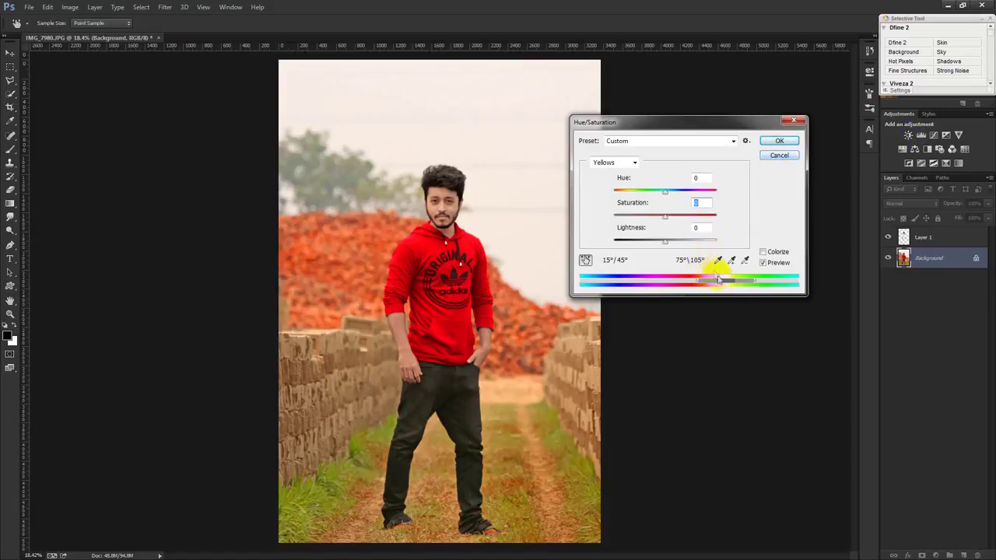
drag(667, 220, 668, 220)
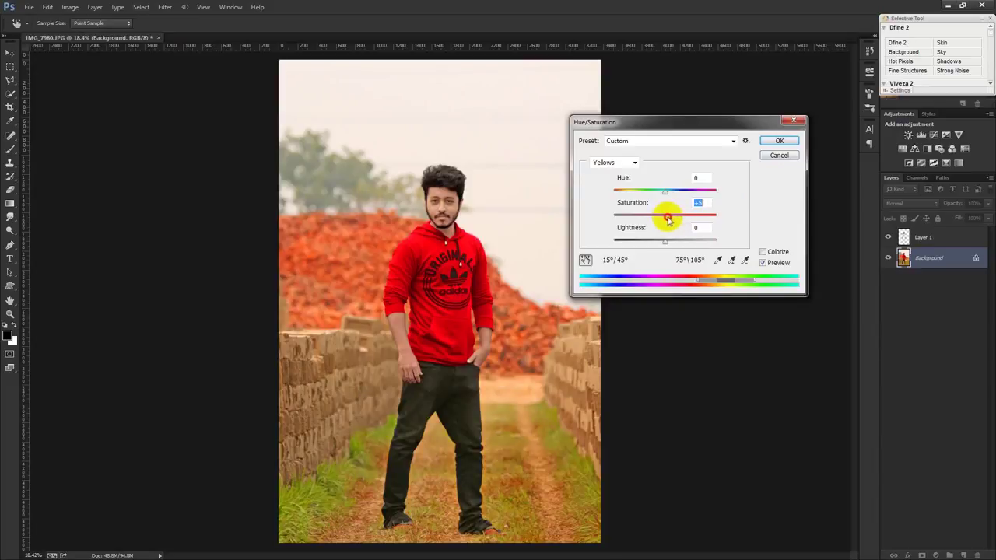
mouse_move(687, 222)
mouse_down()
mouse_move(651, 244)
mouse_move(664, 244)
mouse_up()
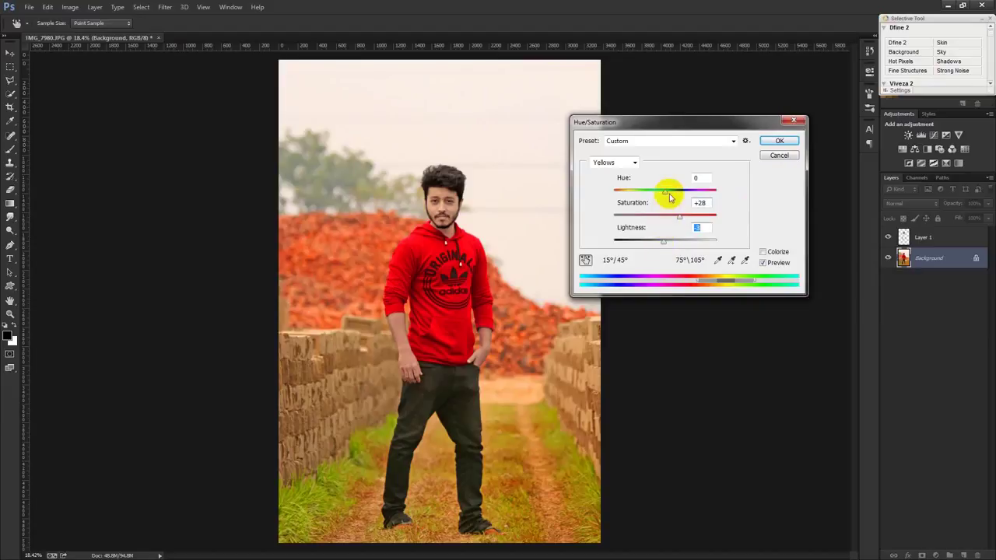
drag(724, 284, 705, 287)
mouse_move(679, 217)
mouse_down()
mouse_move(695, 216)
mouse_move(682, 221)
mouse_up()
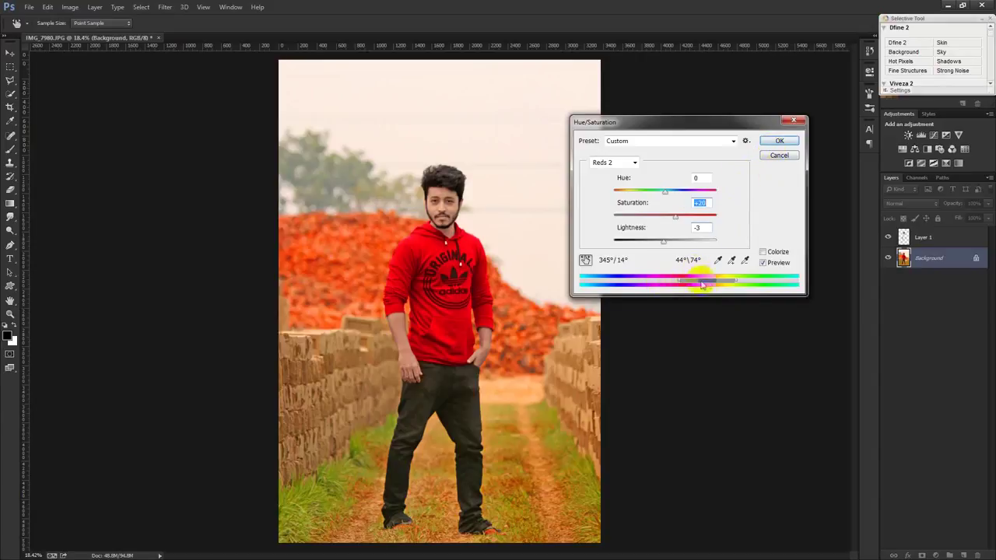
click(780, 141)
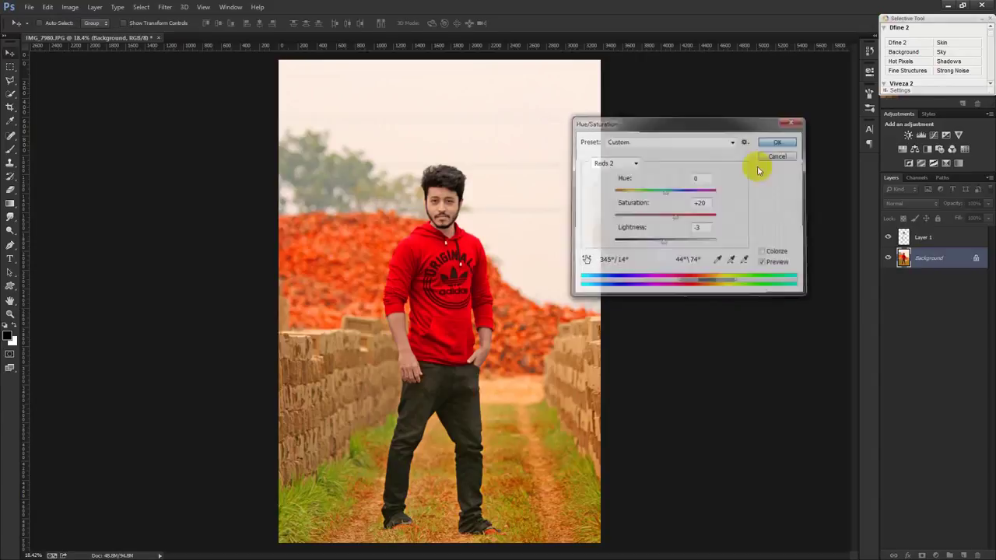
key(v)
scroll(628, 266, down, 2)
scroll(625, 275, up, 1)
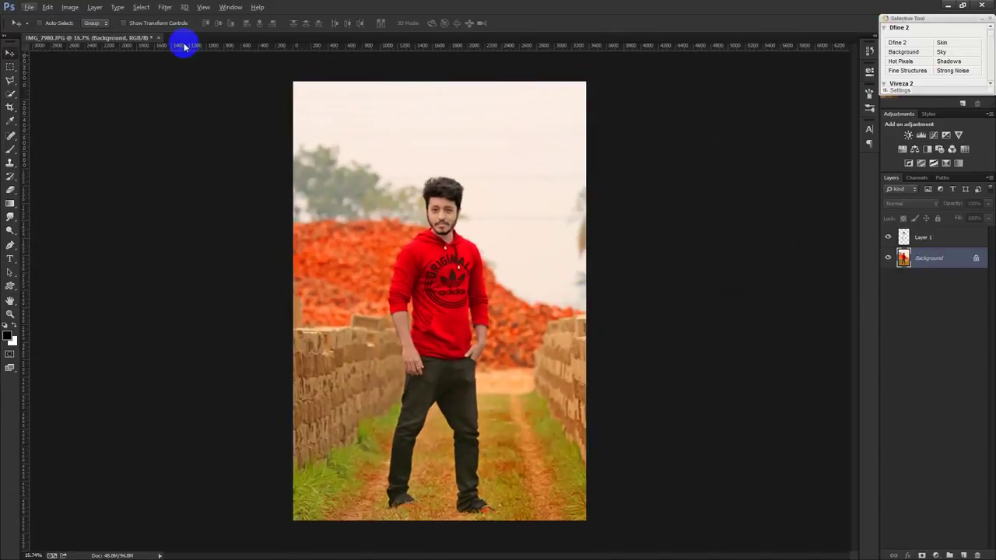
Step: Open an enlarged Camera Raw Filter and set Shadows +59 and Blacks -82
click(165, 7)
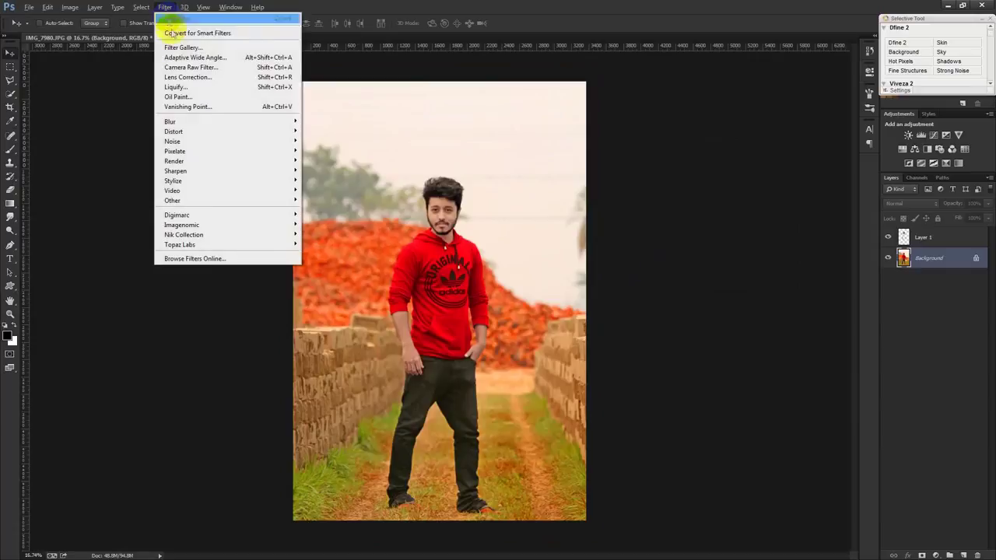
click(184, 69)
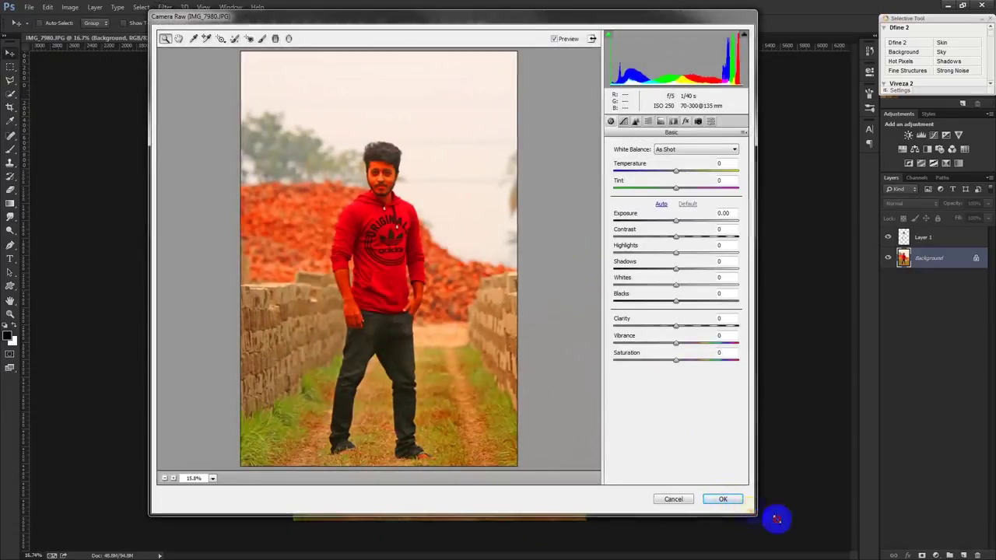
drag(776, 519, 865, 532)
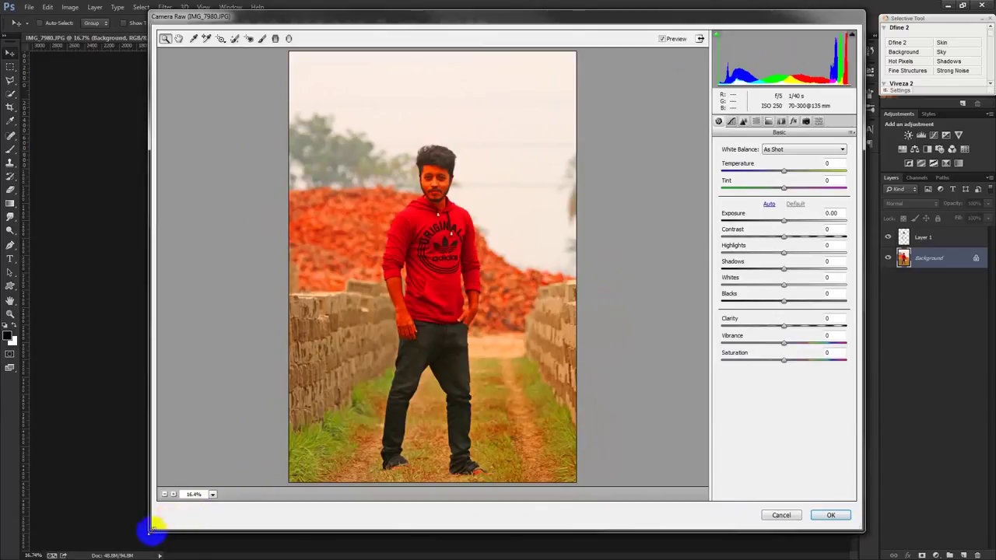
drag(151, 529, 64, 544)
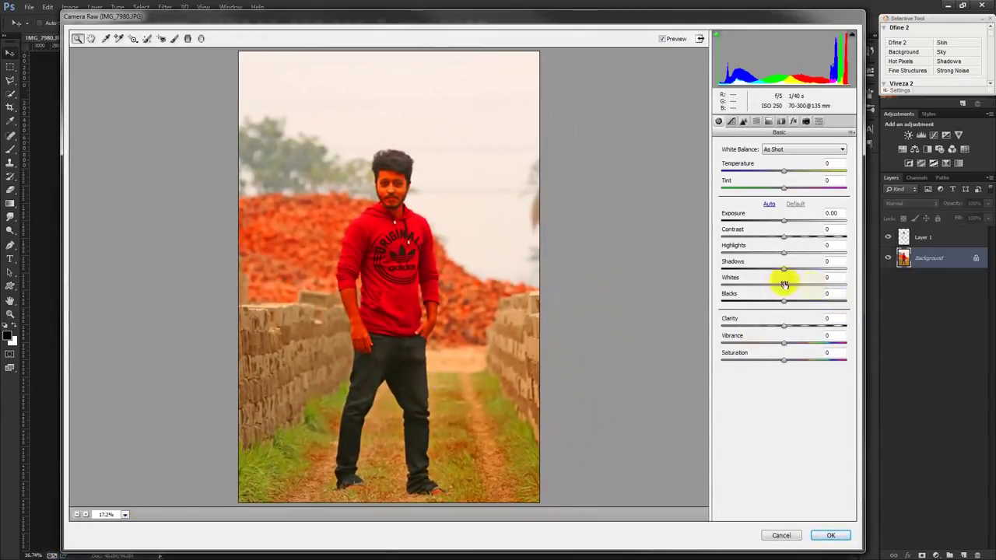
drag(791, 286, 767, 294)
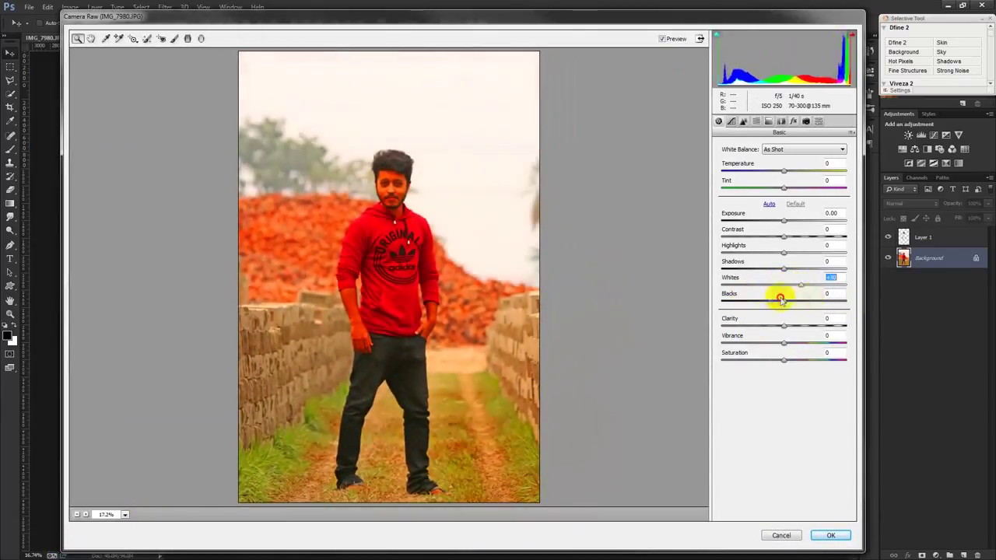
drag(783, 268, 819, 271)
mouse_move(784, 301)
mouse_down()
mouse_move(804, 304)
mouse_move(732, 311)
mouse_up()
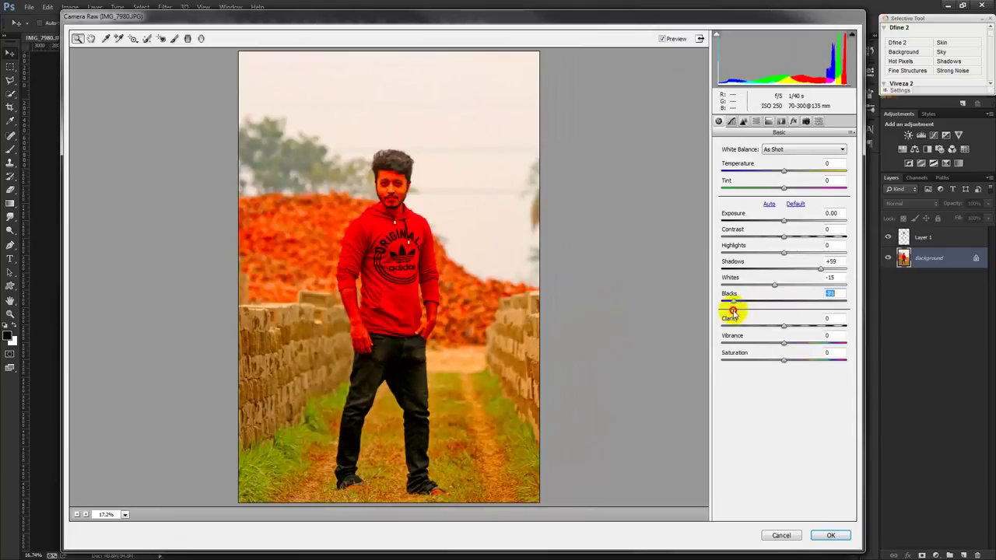
Step: Set Whites +19, Clarity +18, Contrast +40, Highlights -58, Exposure -0.20 and a warmer Temperature
mouse_move(772, 284)
mouse_down()
mouse_move(814, 285)
mouse_move(795, 285)
mouse_up()
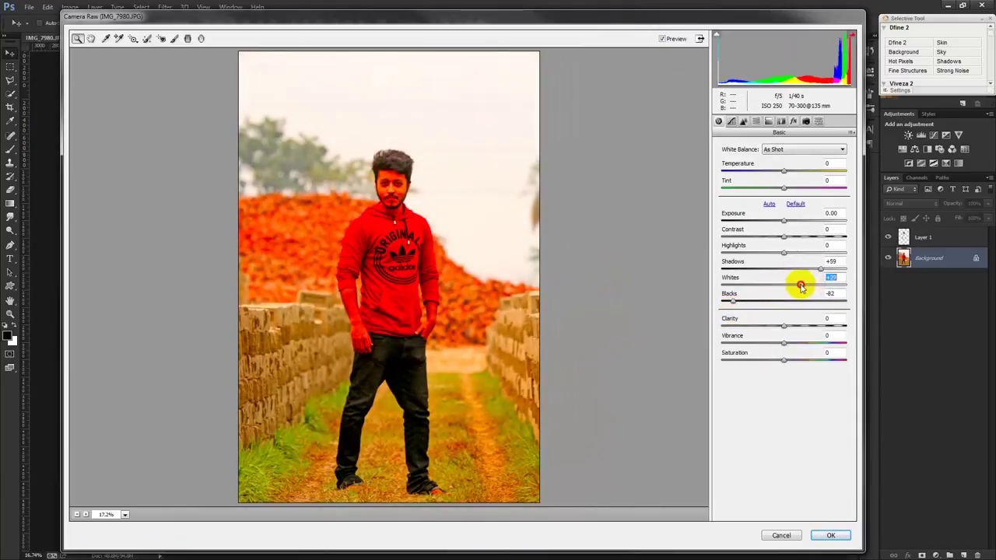
mouse_move(787, 322)
mouse_down()
mouse_move(812, 327)
mouse_move(795, 327)
mouse_up()
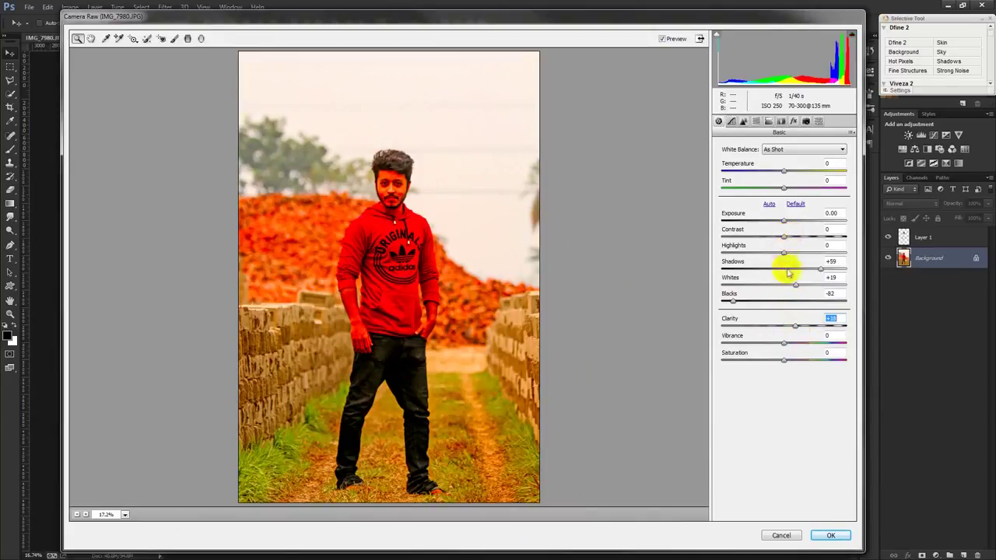
drag(784, 363, 782, 364)
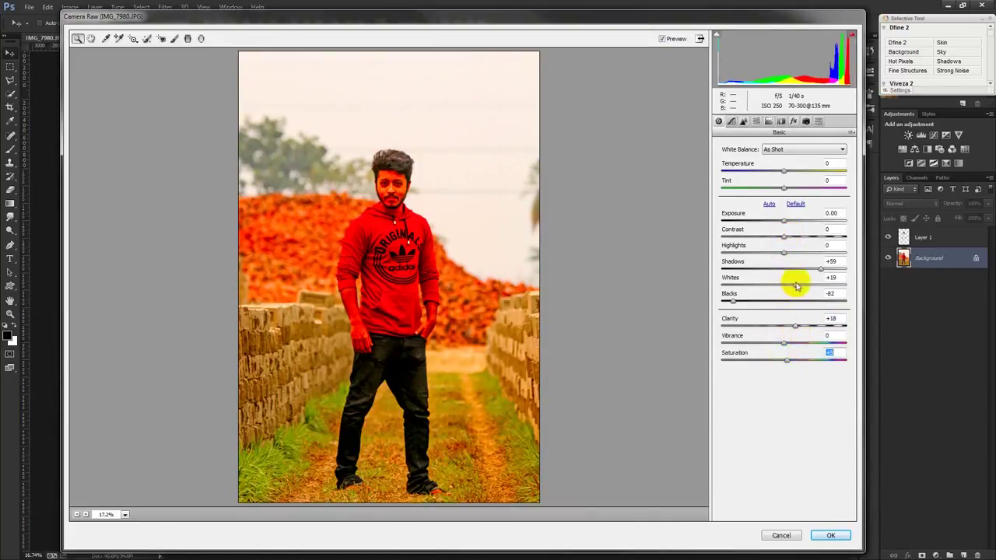
mouse_move(785, 253)
mouse_down()
mouse_move(805, 254)
mouse_move(719, 263)
mouse_move(792, 262)
mouse_move(744, 260)
mouse_move(826, 231)
mouse_move(762, 236)
mouse_move(814, 244)
mouse_move(774, 222)
mouse_up()
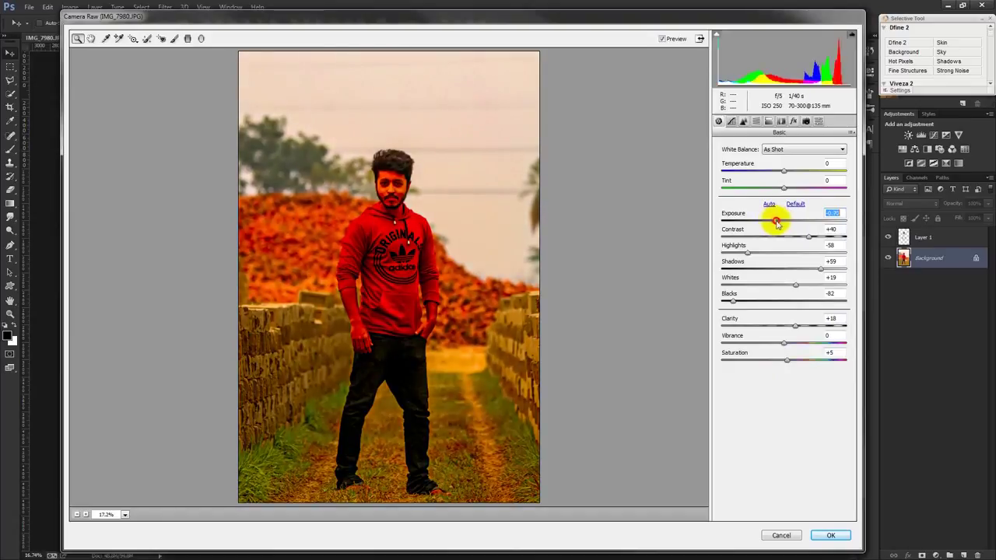
drag(775, 222, 781, 221)
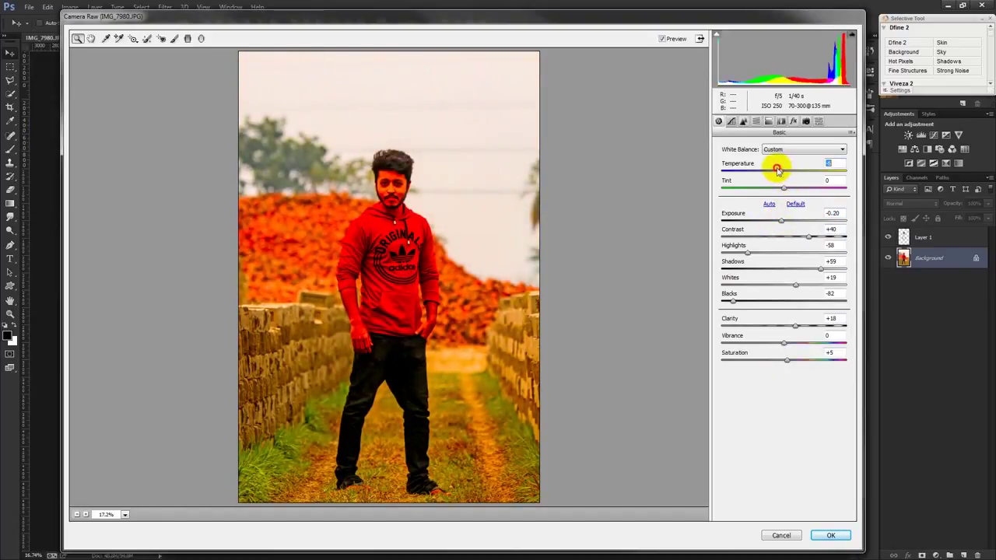
drag(773, 170, 784, 174)
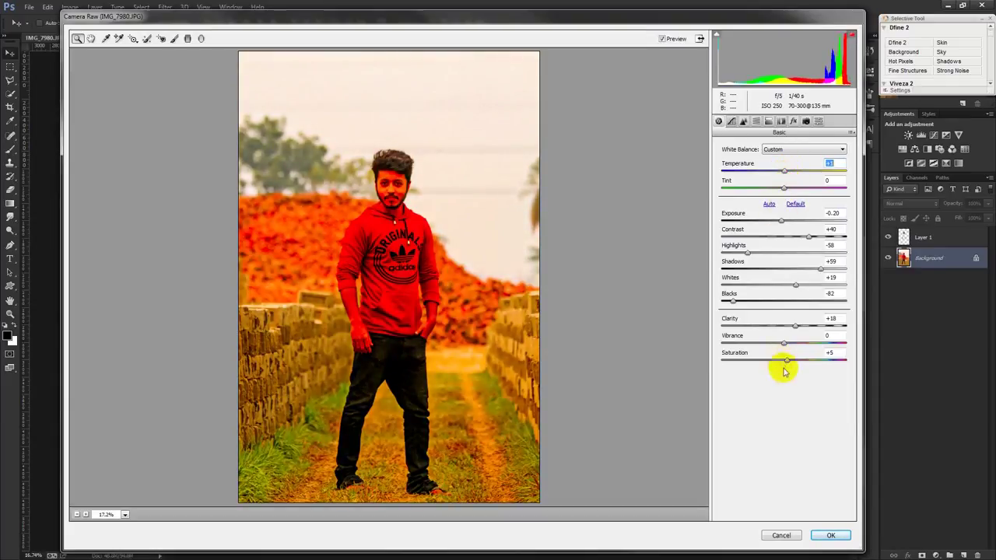
click(188, 38)
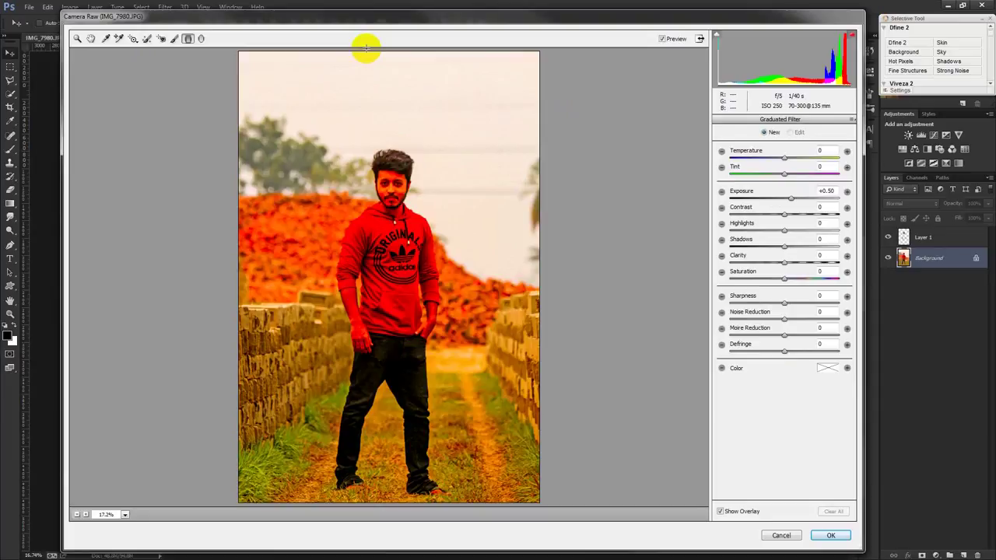
Step: Add a top-to-chin graduated filter with shadows near -10, higher saturation and a cooler sky
drag(370, 49, 370, 208)
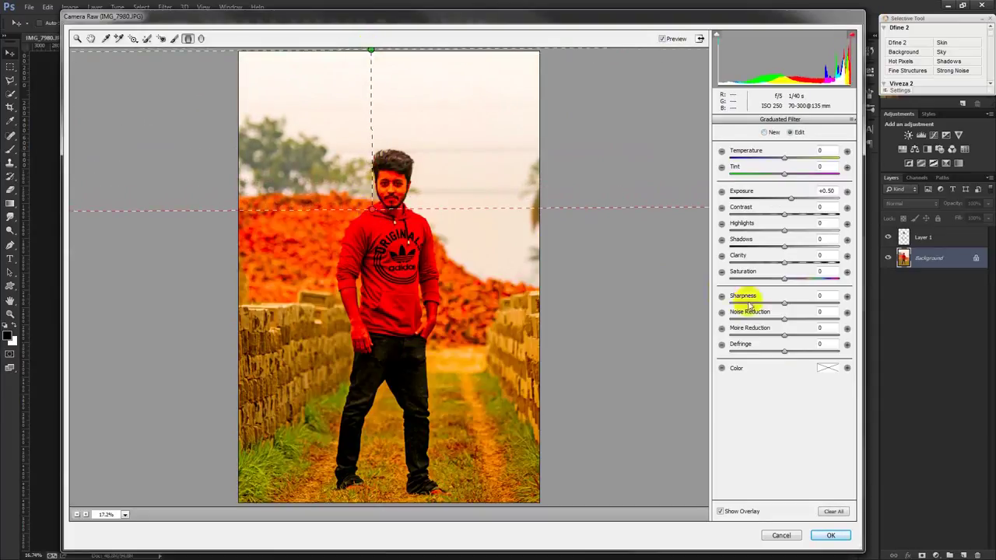
drag(785, 248, 777, 248)
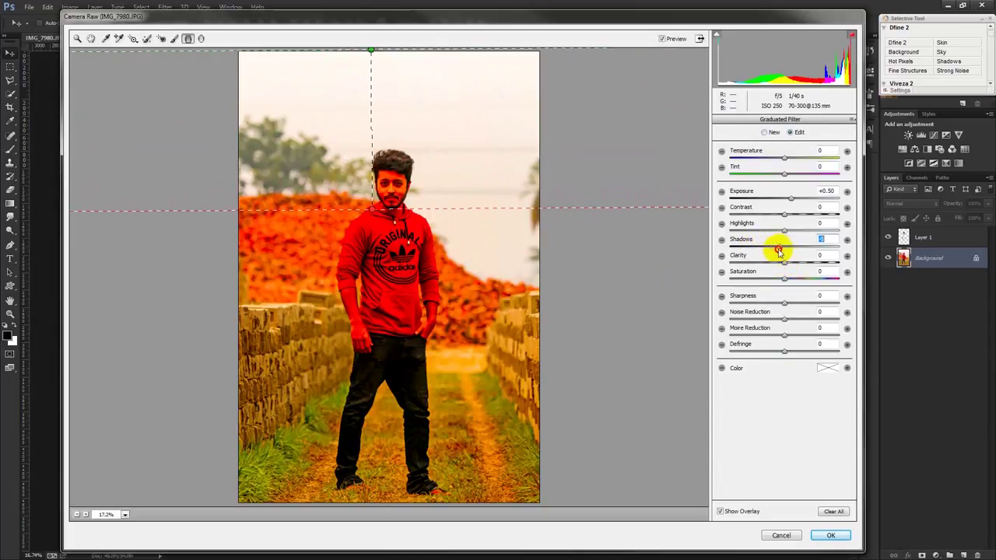
drag(771, 251, 780, 254)
drag(784, 277, 822, 278)
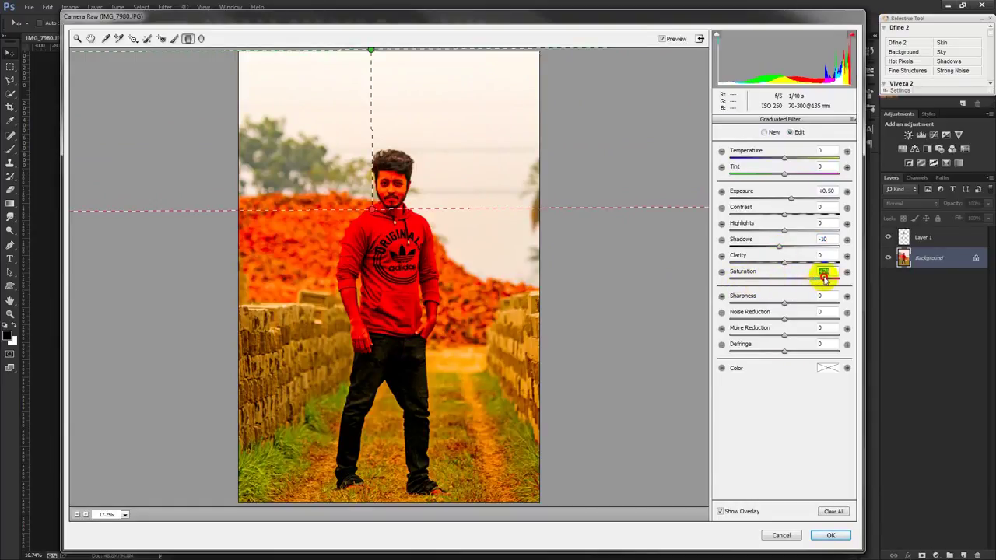
drag(822, 280, 820, 279)
drag(784, 158, 755, 161)
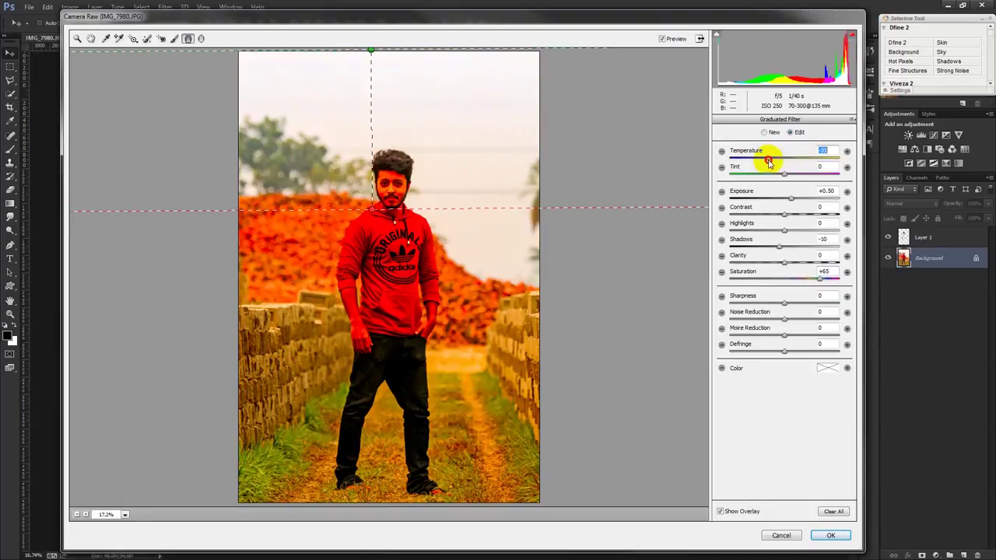
Step: Extend the gradient past the brick walls, adjust its clarity and exposure, raise saturation, and apply the edits
click(367, 206)
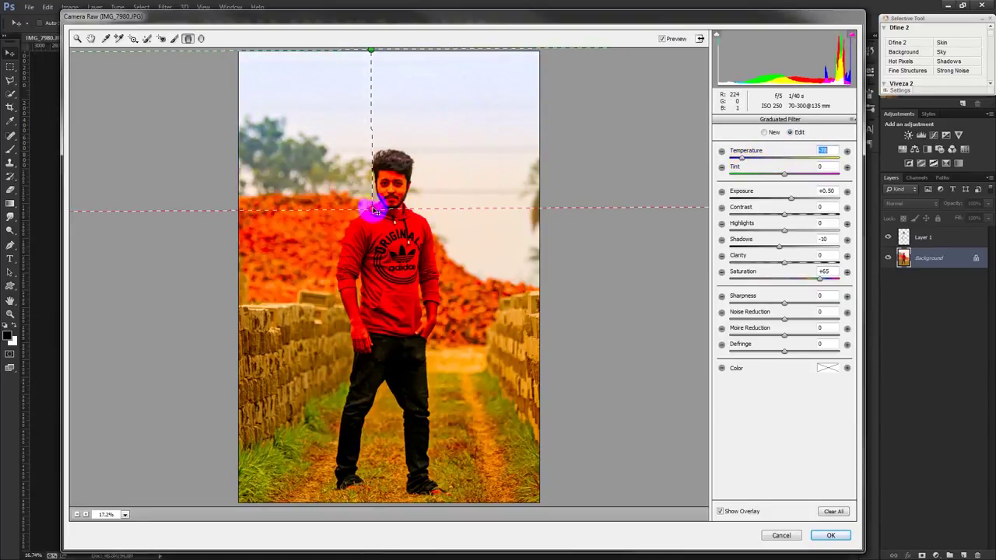
mouse_move(374, 210)
mouse_down()
mouse_move(360, 337)
mouse_move(356, 305)
mouse_up()
mouse_move(784, 262)
mouse_down()
mouse_move(753, 262)
mouse_move(833, 261)
mouse_move(796, 249)
mouse_move(719, 250)
mouse_up()
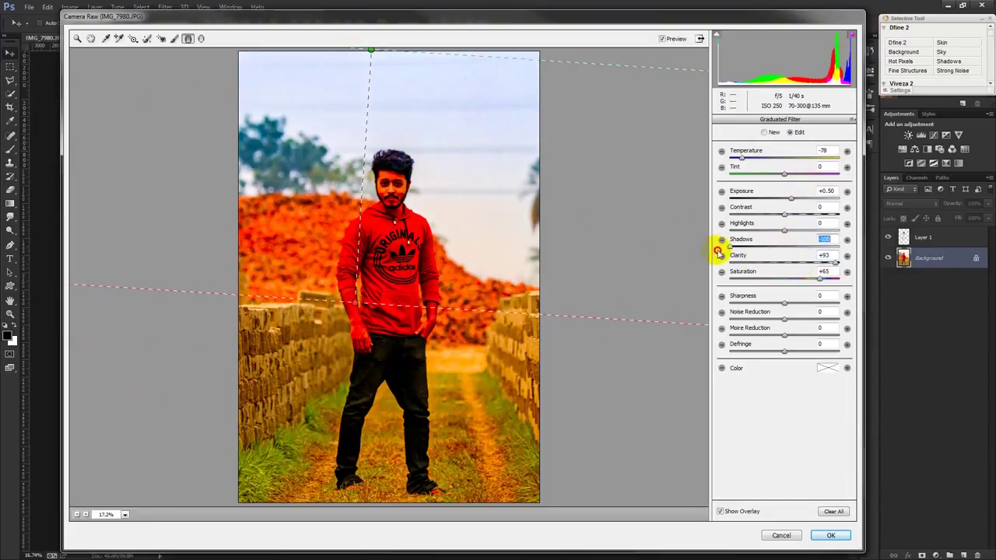
mouse_move(788, 199)
mouse_down()
mouse_move(805, 200)
mouse_move(795, 203)
mouse_move(801, 219)
mouse_move(762, 216)
mouse_move(823, 222)
mouse_move(754, 231)
mouse_up()
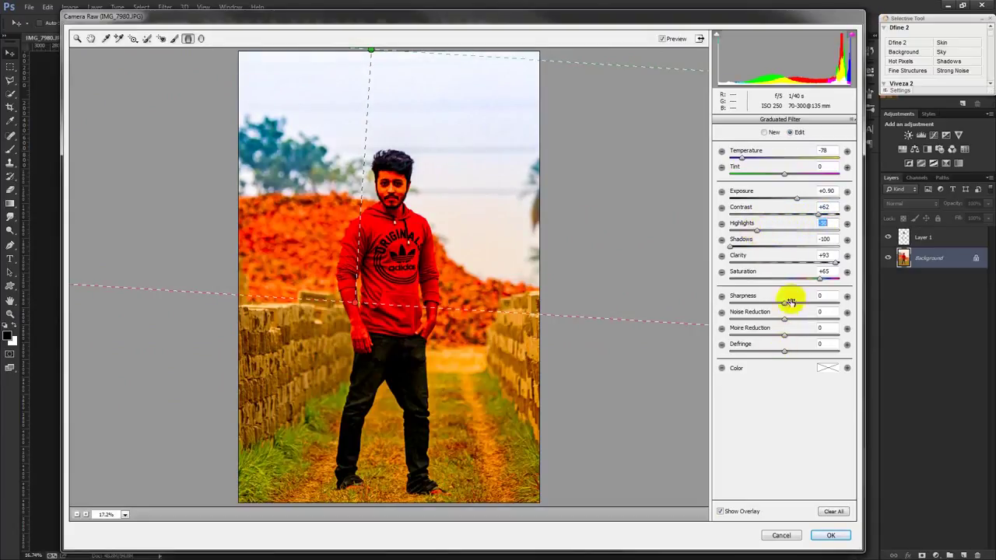
mouse_move(819, 278)
mouse_down()
mouse_move(840, 280)
mouse_move(814, 282)
mouse_up()
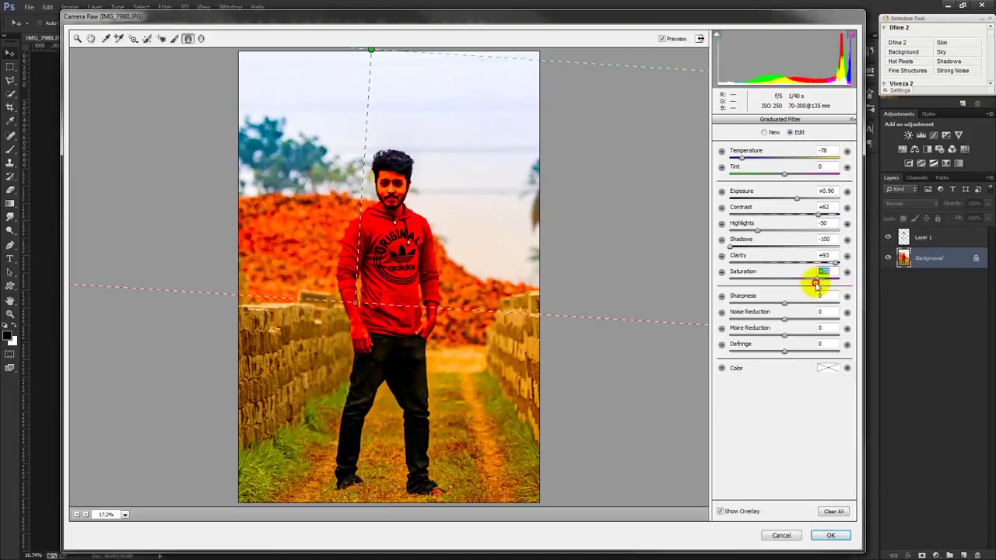
click(832, 536)
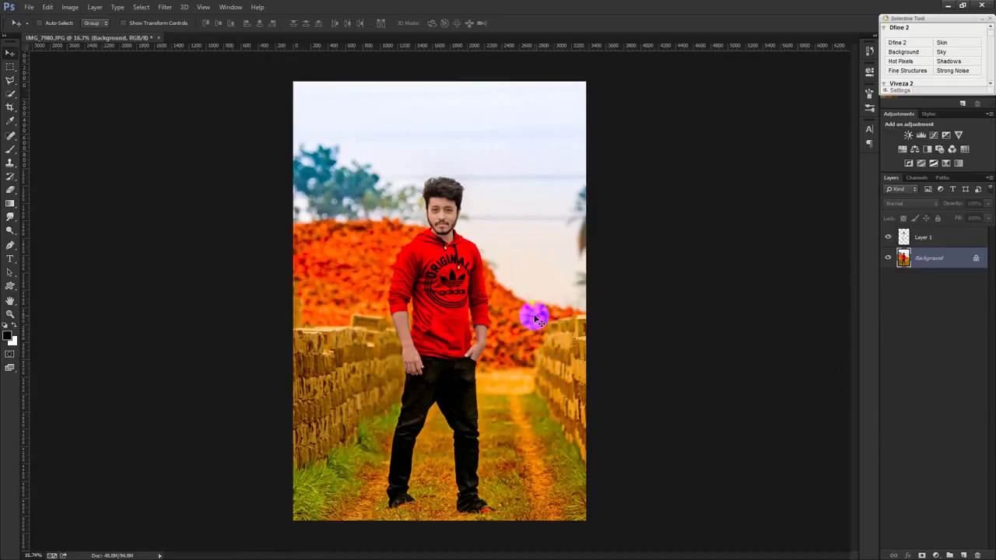
Step: Apply Curves to Layer 1, lifting the midtones, lowering the top point and moving the black point to about 19
click(944, 235)
scroll(399, 255, up, 2)
scroll(399, 255, down, 1)
click(70, 7)
mouse_move(86, 34)
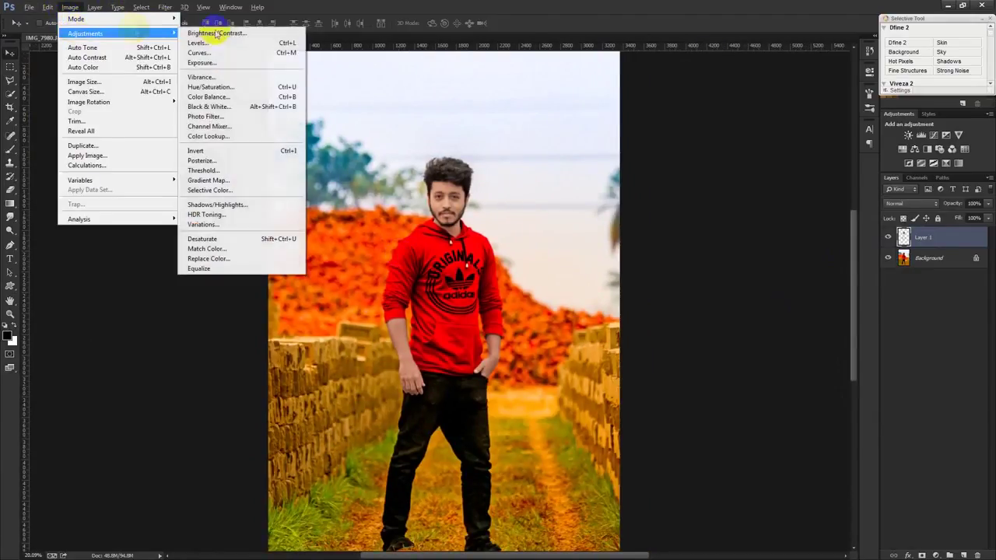
click(200, 52)
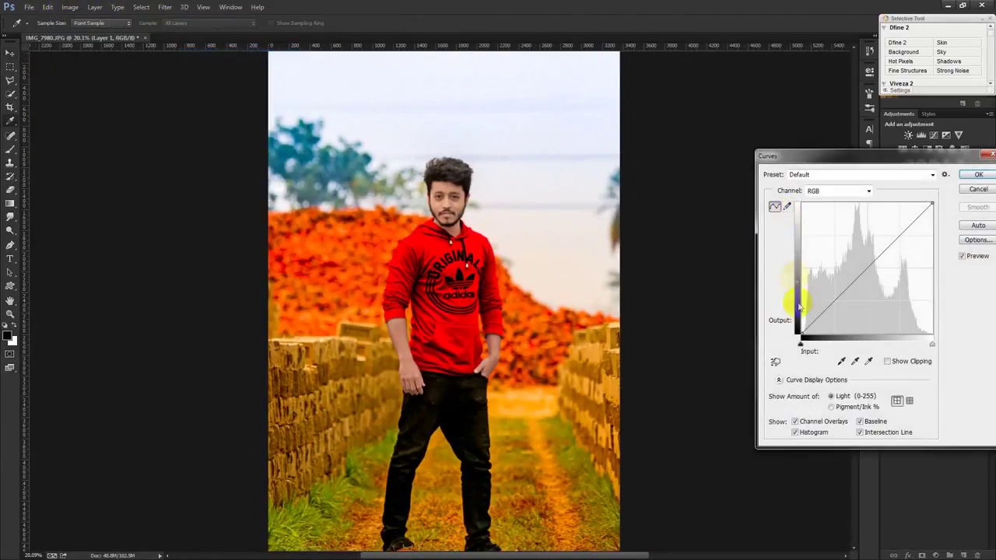
drag(864, 271, 864, 263)
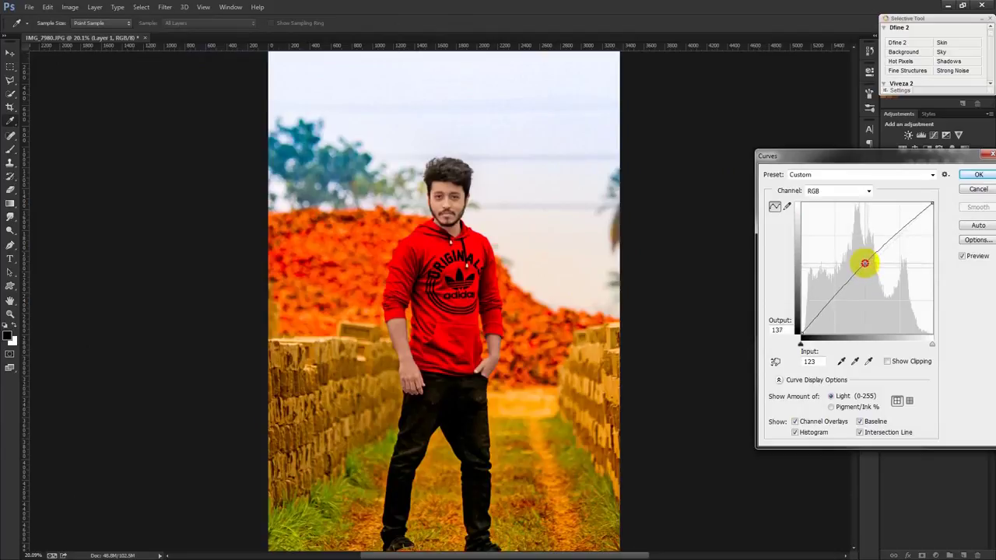
mouse_move(932, 204)
mouse_down()
mouse_move(946, 222)
mouse_move(940, 193)
mouse_up()
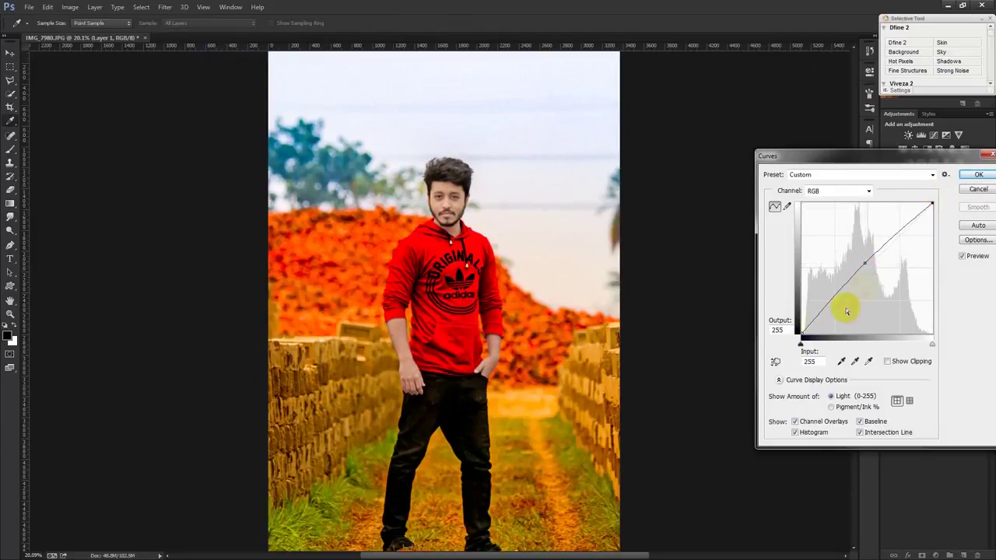
drag(800, 335, 819, 338)
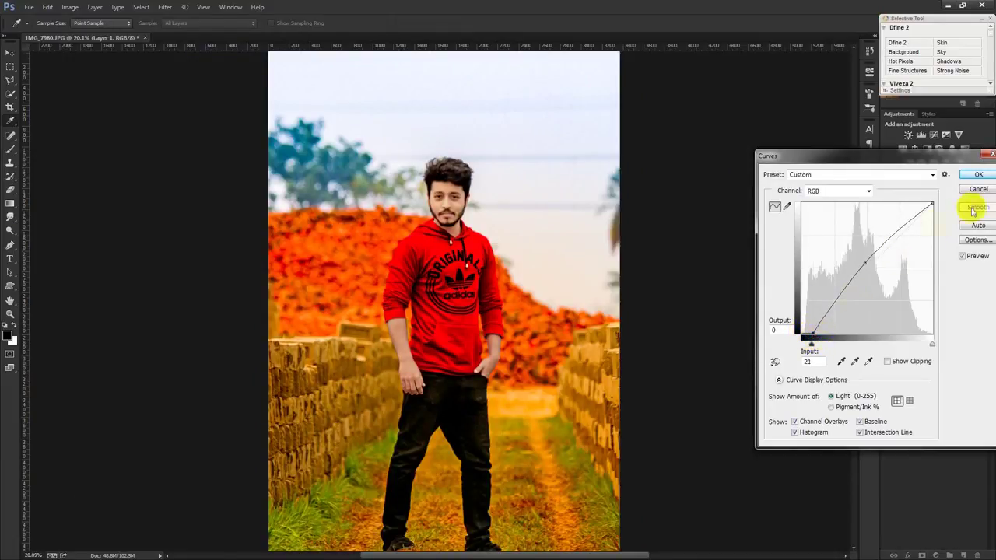
click(973, 176)
scroll(617, 303, down, 1)
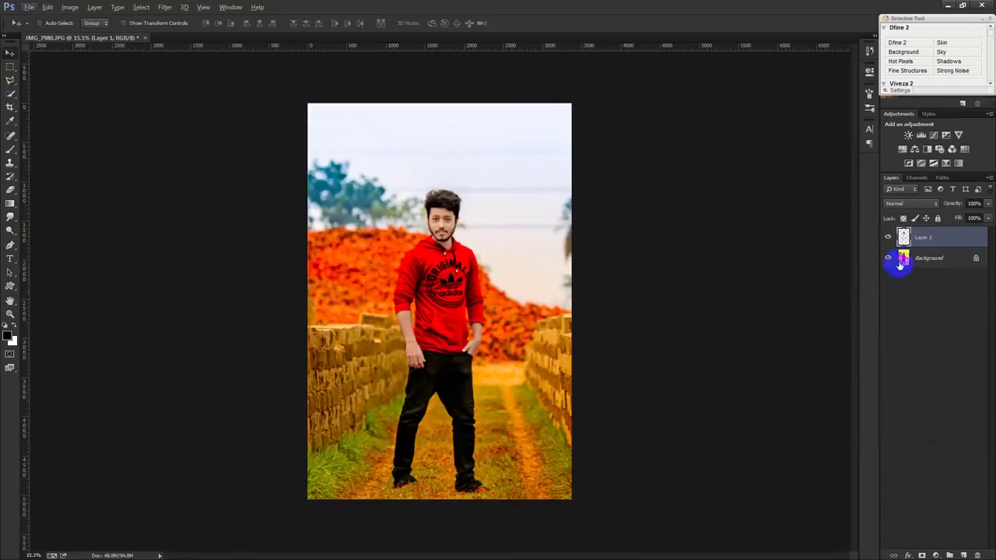
click(899, 260)
click(167, 7)
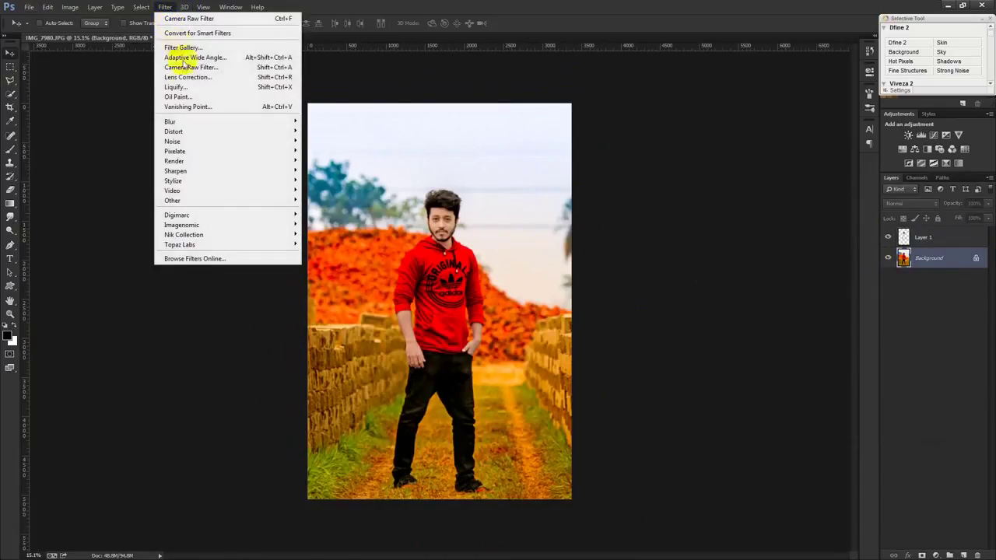
click(462, 161)
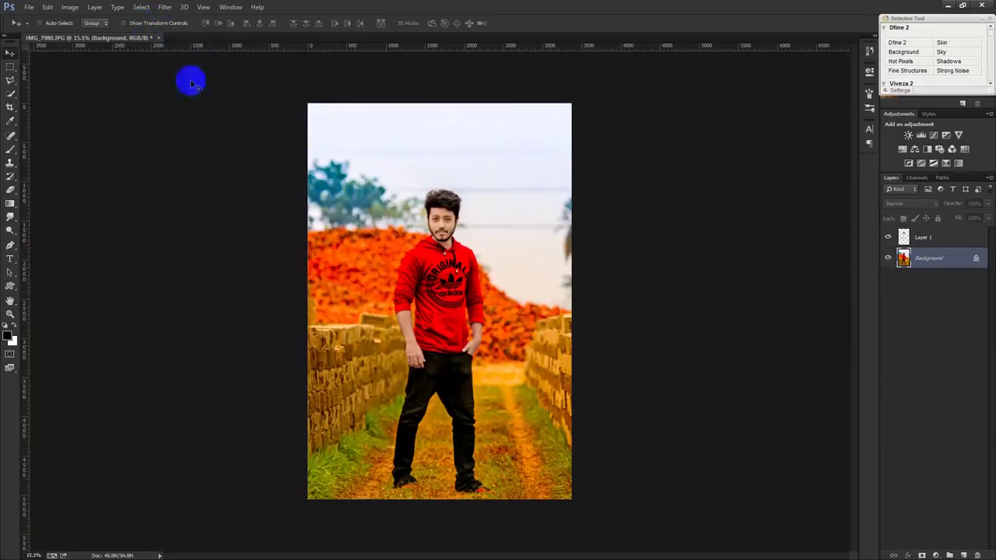
click(141, 7)
mouse_move(165, 7)
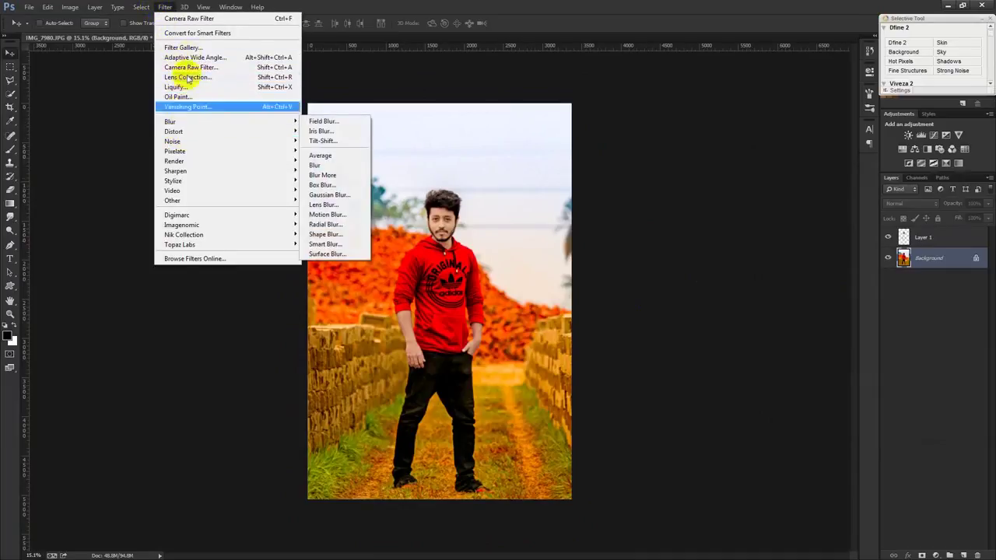
click(190, 48)
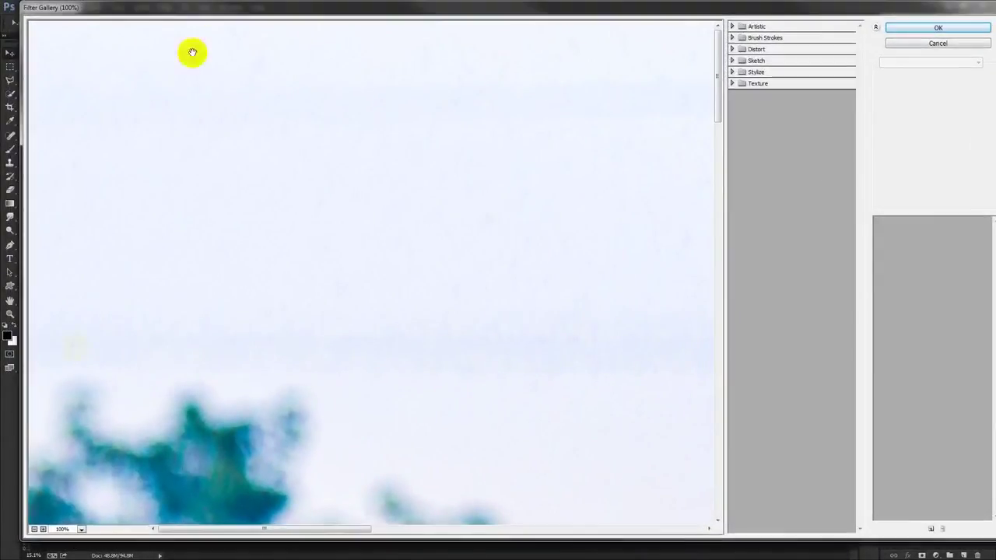
click(35, 529)
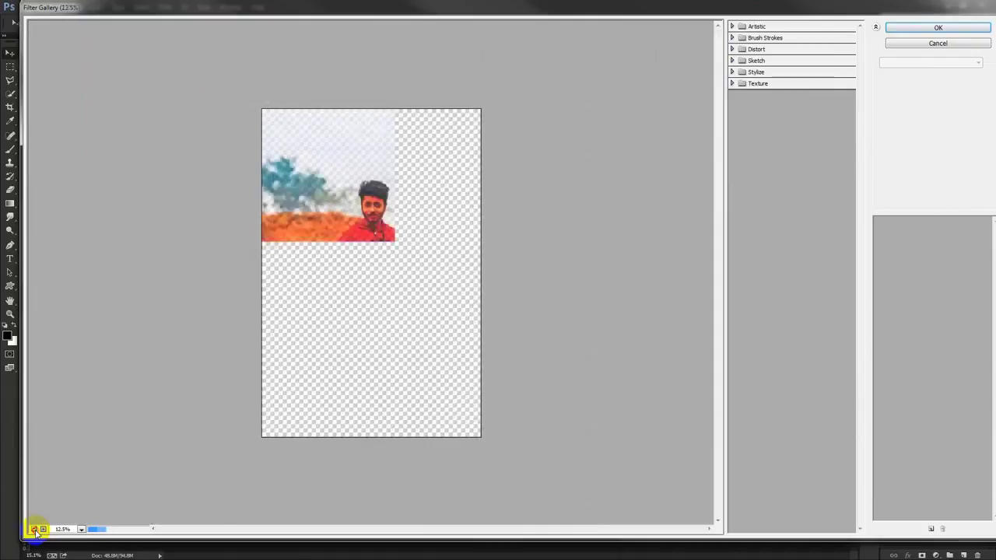
click(36, 529)
click(44, 530)
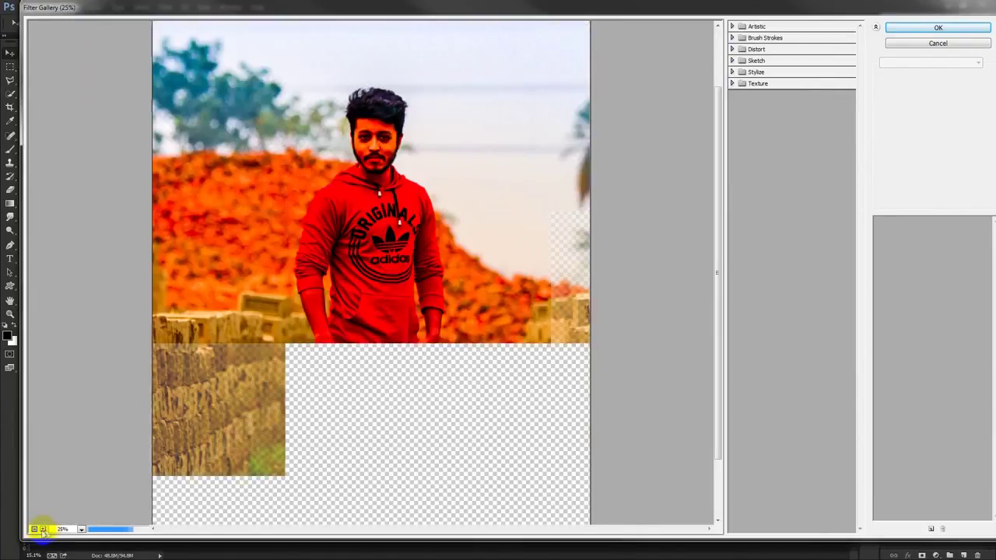
click(731, 26)
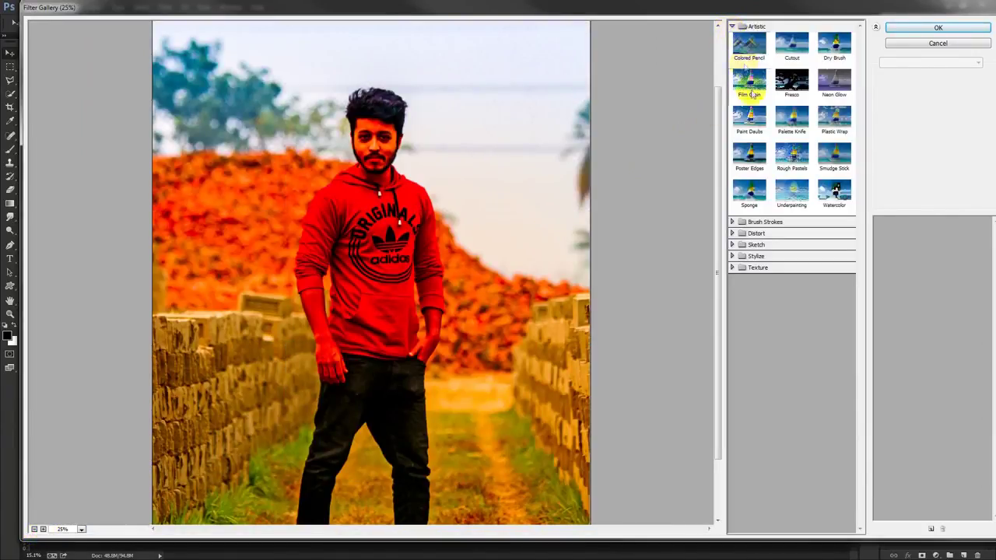
click(749, 156)
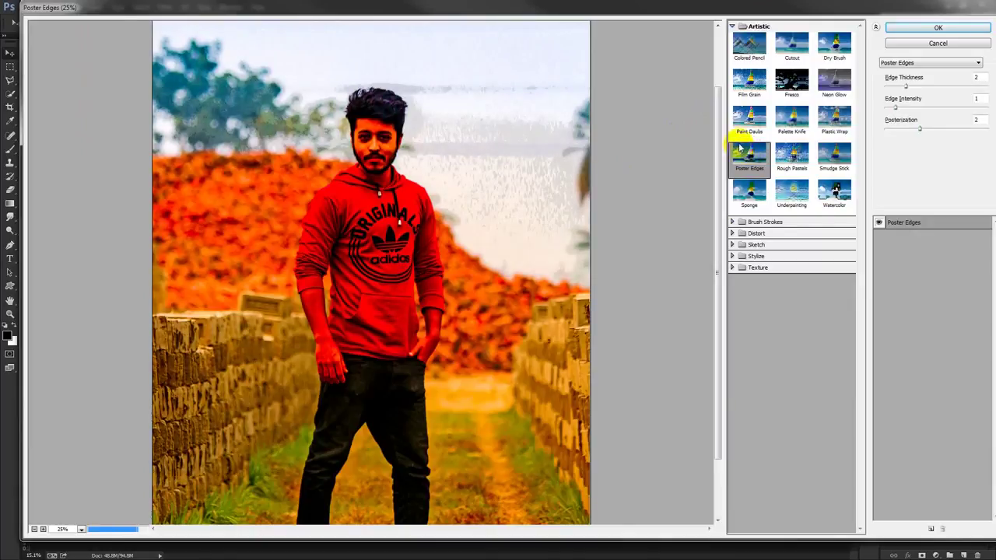
click(749, 82)
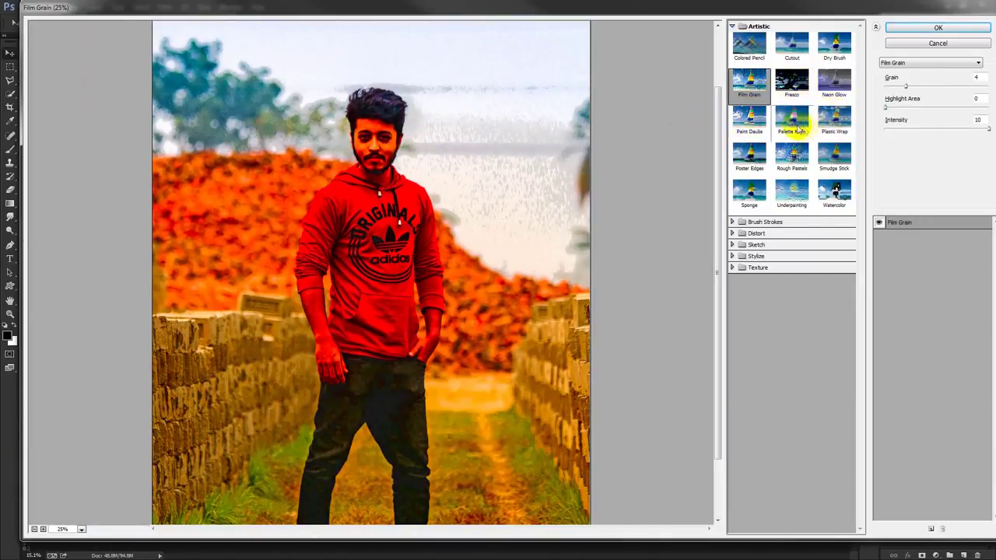
click(791, 119)
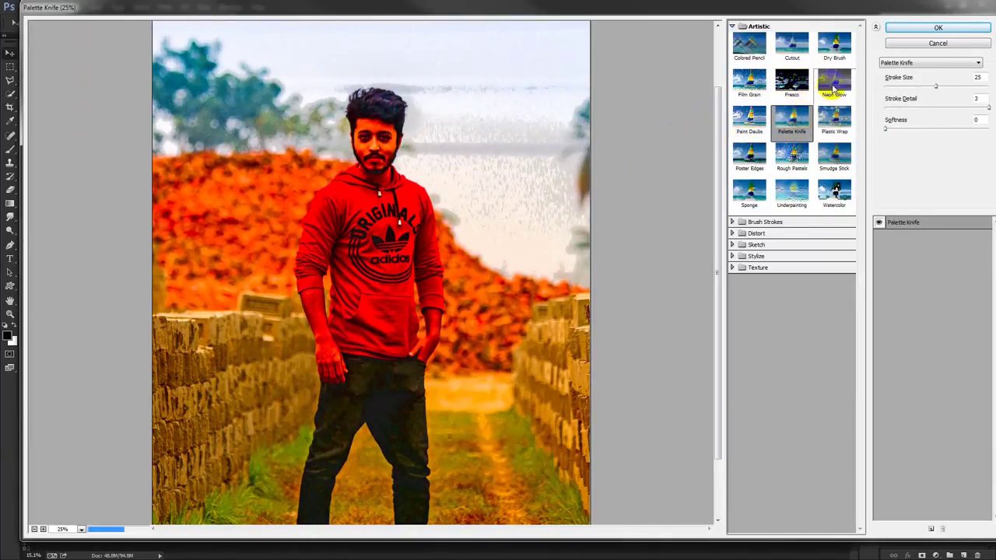
click(731, 221)
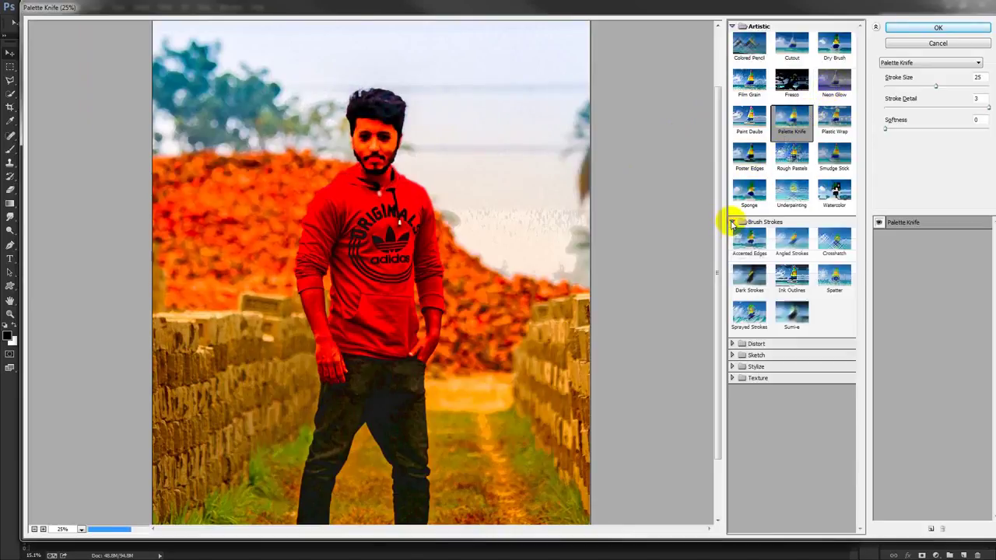
click(747, 276)
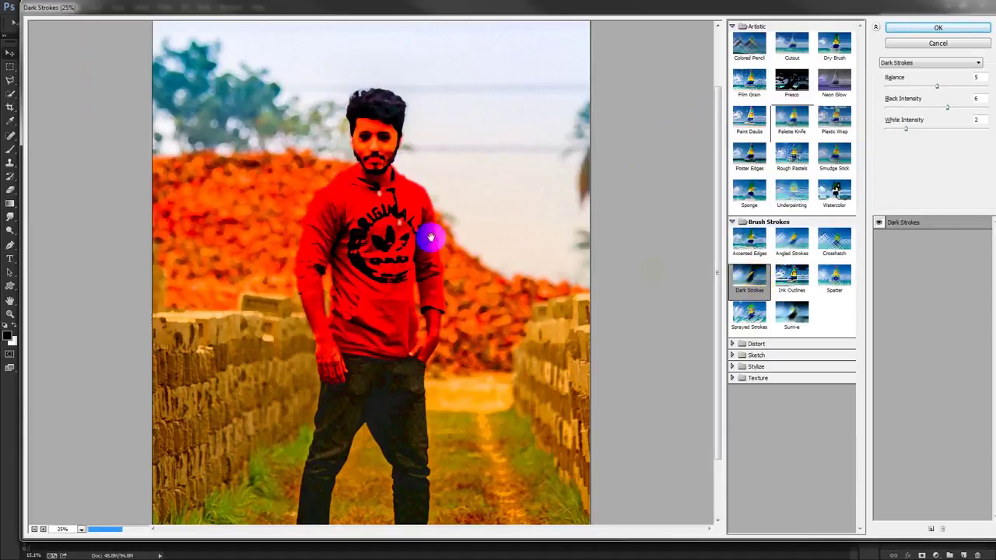
drag(430, 238, 438, 252)
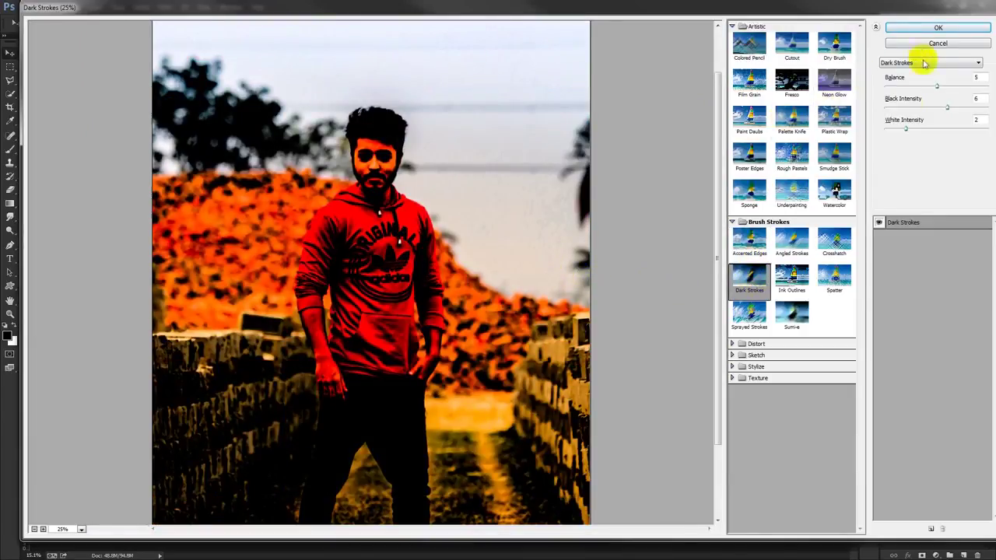
drag(937, 87, 914, 87)
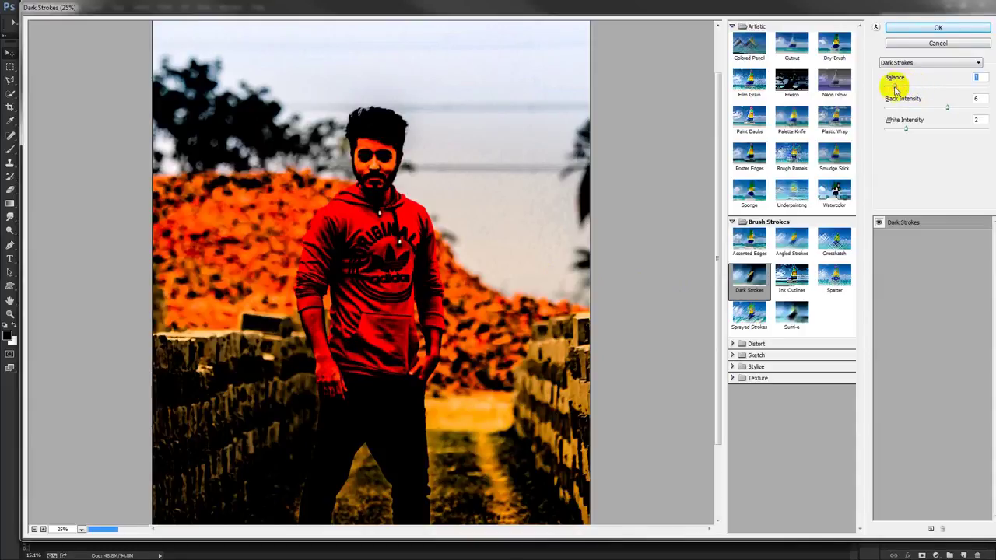
click(941, 43)
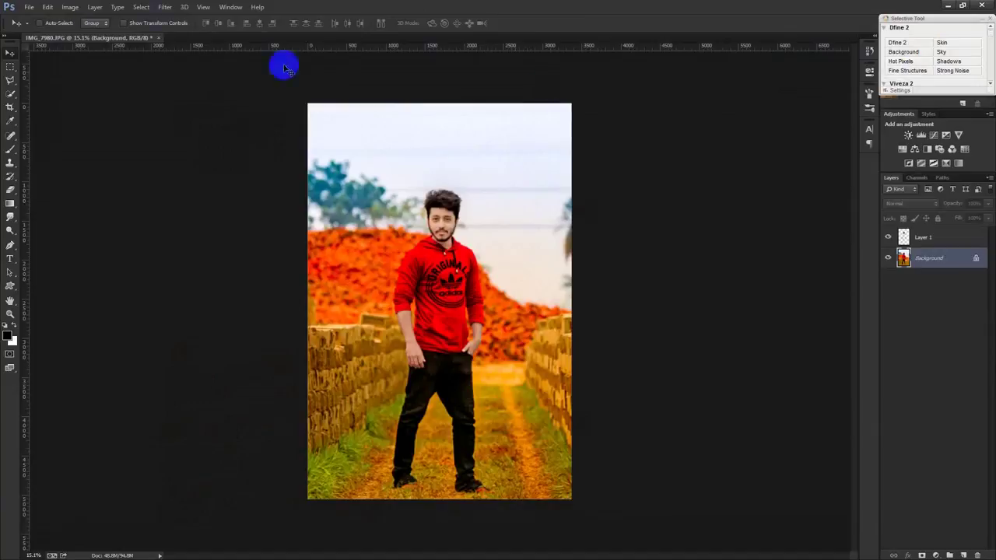
Step: Resize the image to a width of 1667 px, giving 1667 × 2500 pixels
click(70, 7)
click(81, 83)
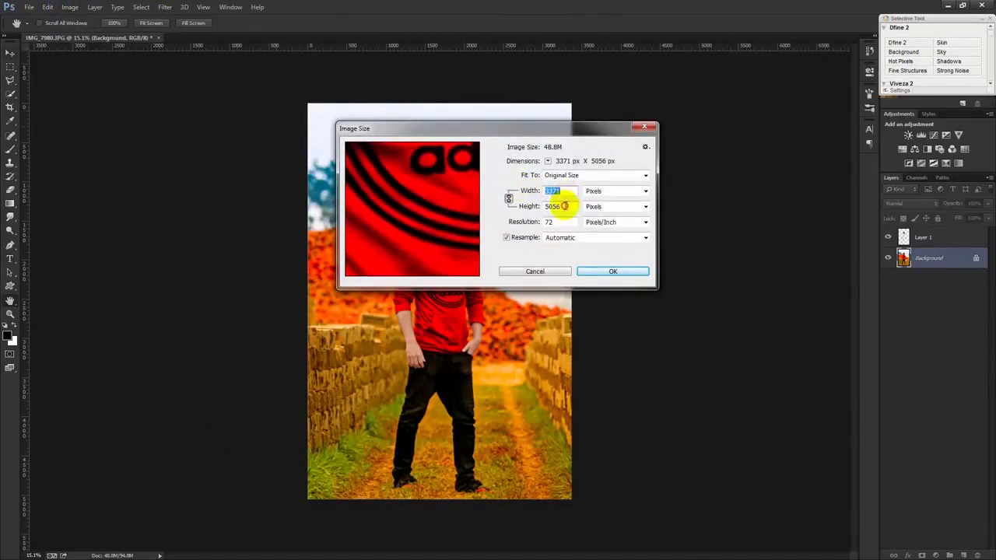
text(1667)
click(588, 271)
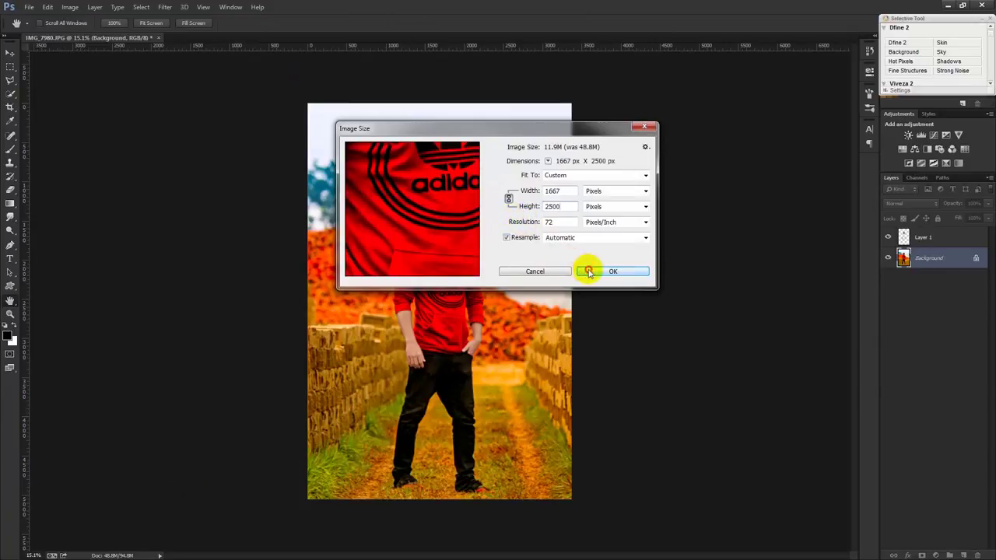
scroll(457, 287, up, 5)
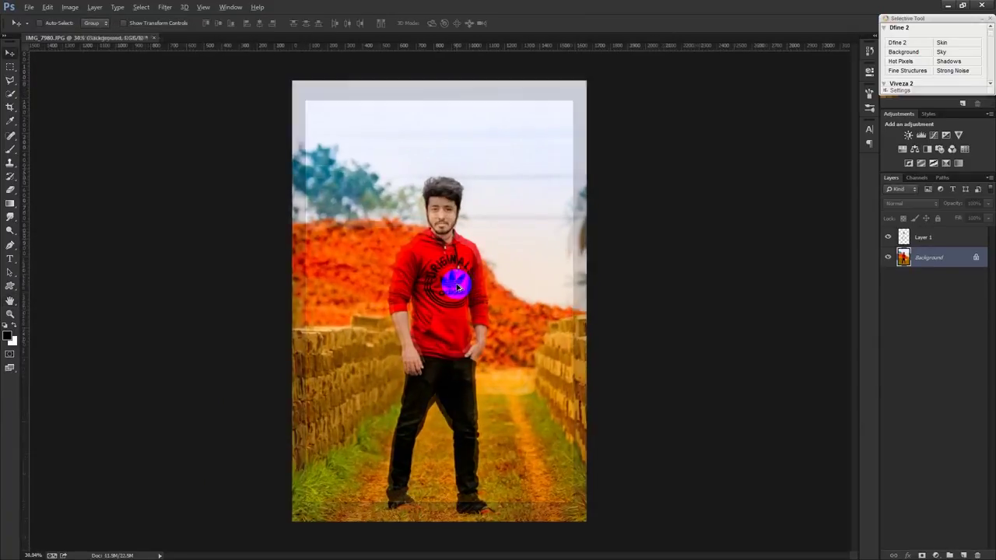
click(165, 7)
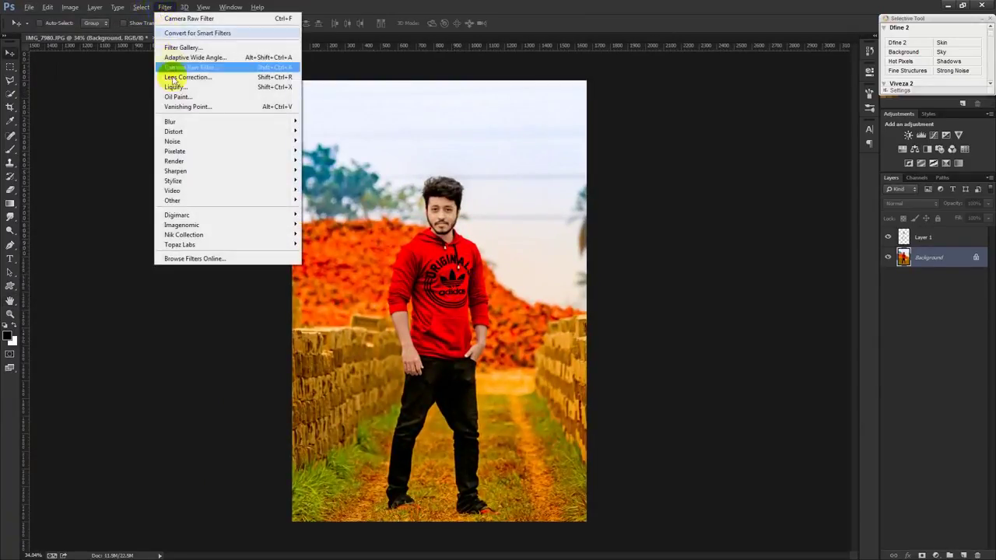
Step: Choose Brush Strokes > Dark Strokes in the Filter Gallery and fit the whole photo in the preview
click(180, 47)
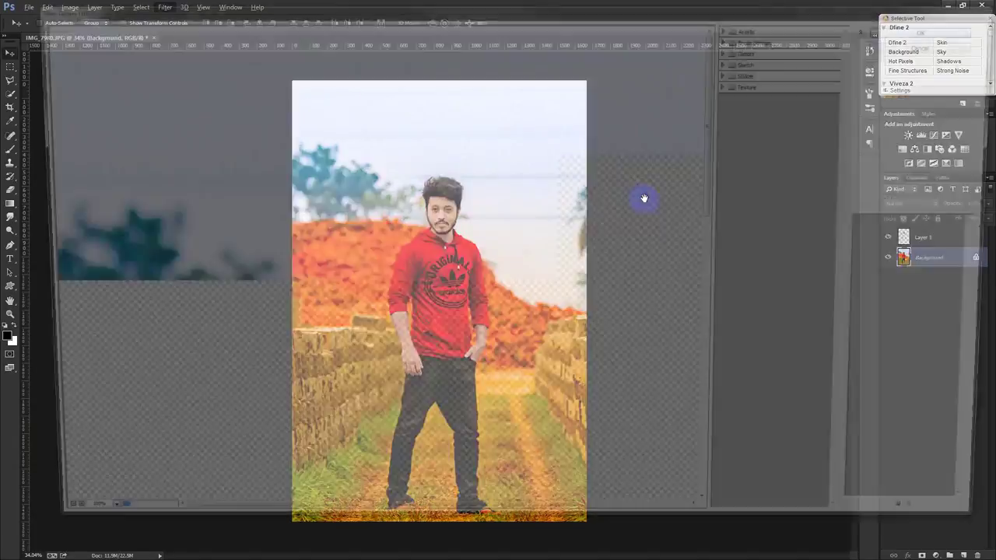
click(732, 38)
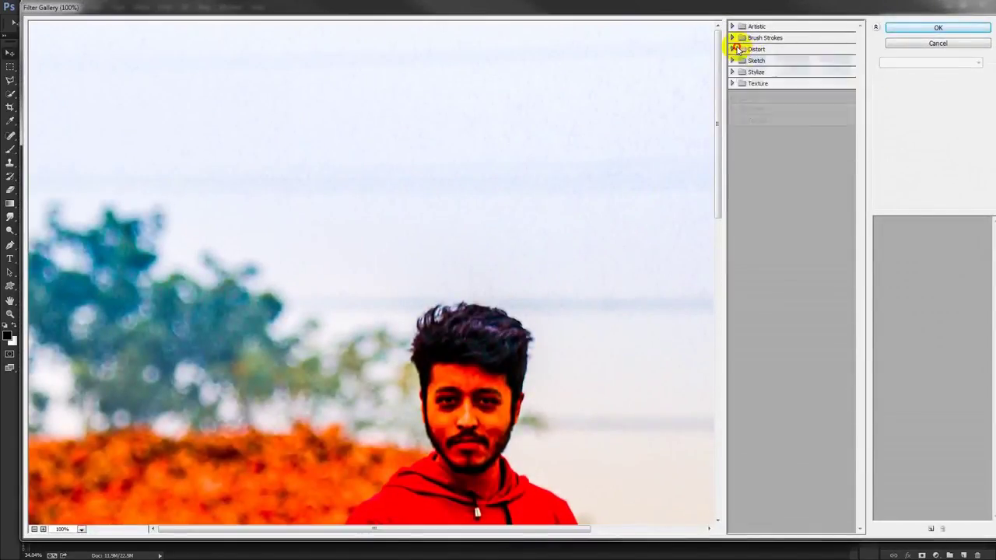
click(732, 38)
click(749, 94)
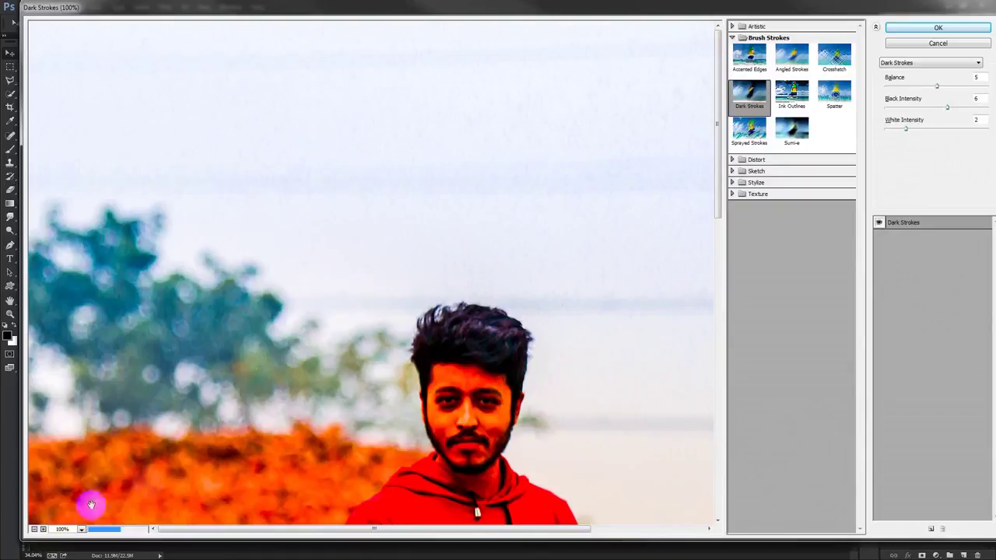
click(34, 529)
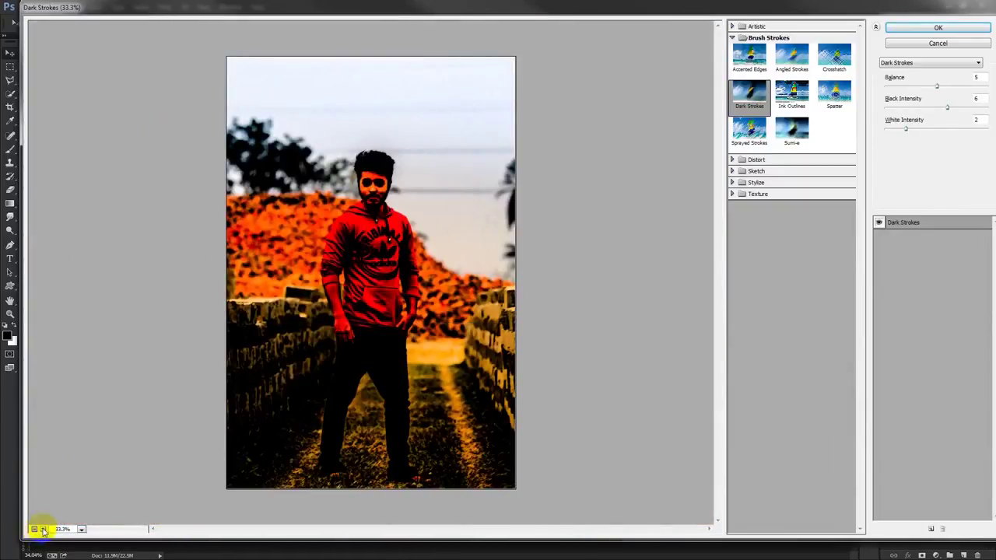
click(43, 529)
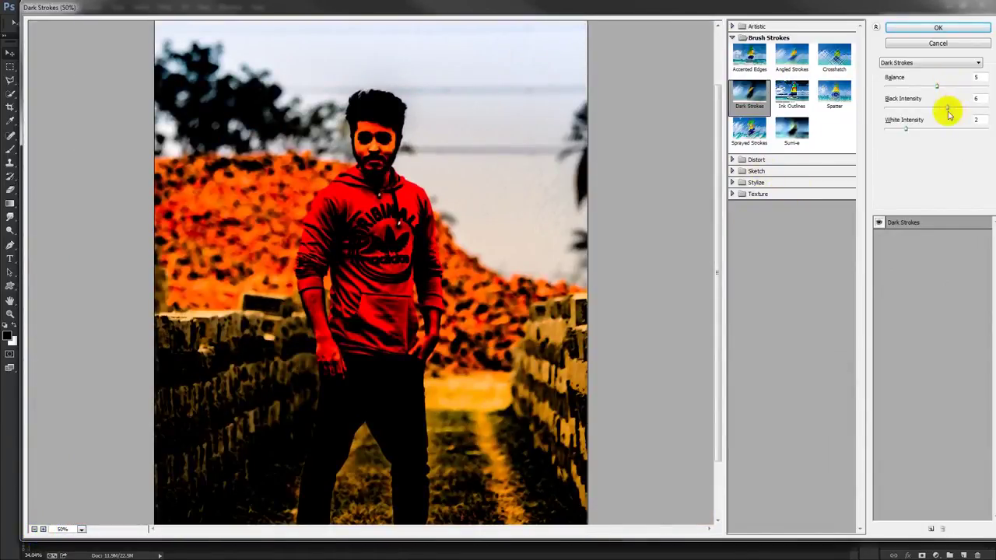
Step: Lower Black Intensity, tweak White Intensity and Balance, and apply Dark Strokes to the photo
drag(938, 109, 908, 113)
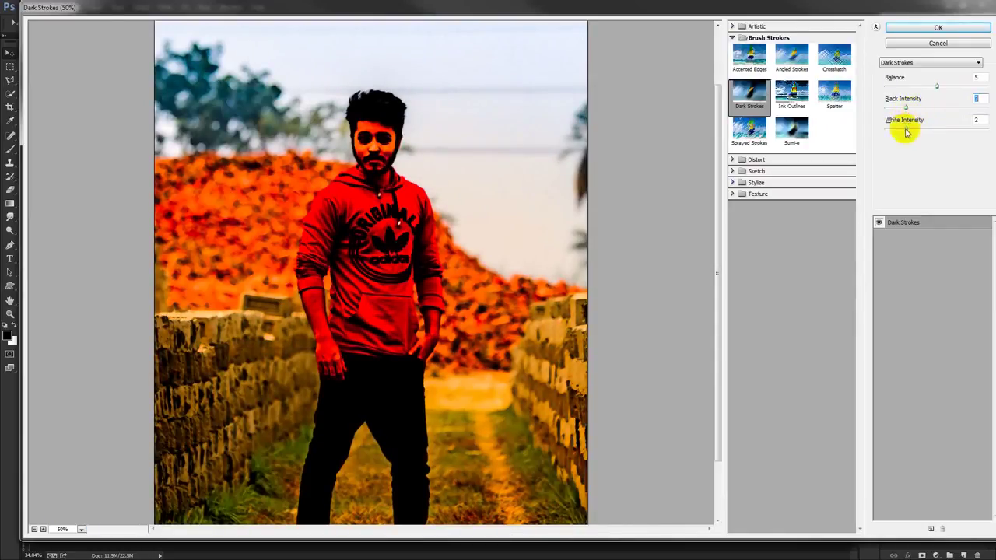
mouse_move(915, 132)
mouse_down()
mouse_move(950, 134)
mouse_move(915, 133)
mouse_up()
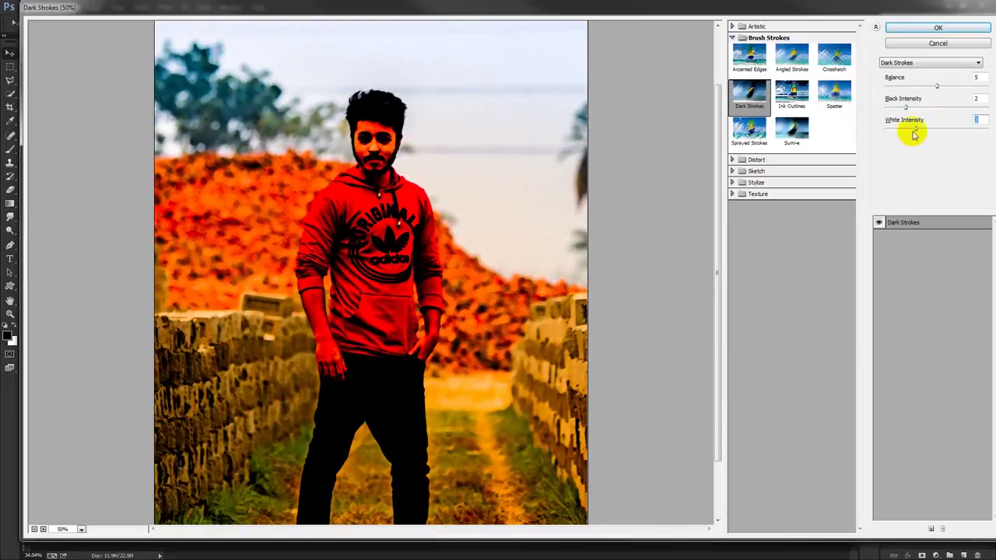
drag(908, 113, 906, 112)
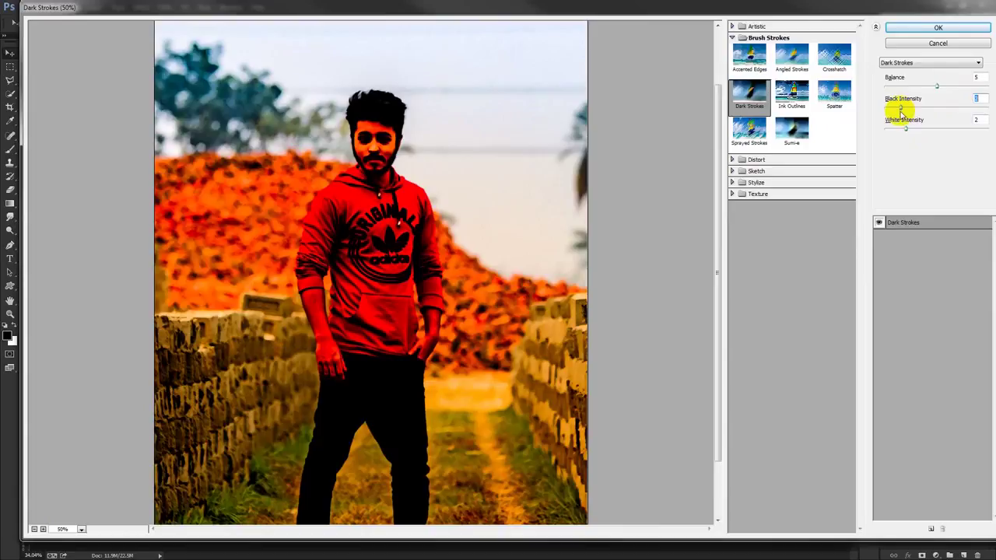
mouse_move(900, 113)
mouse_down()
mouse_move(920, 91)
mouse_move(975, 95)
mouse_up()
click(961, 88)
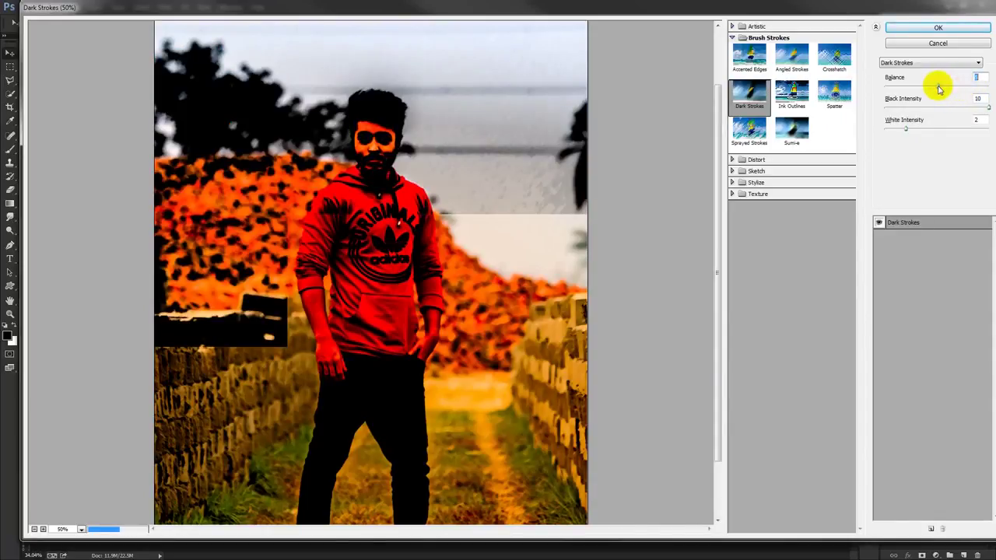
drag(983, 108, 907, 110)
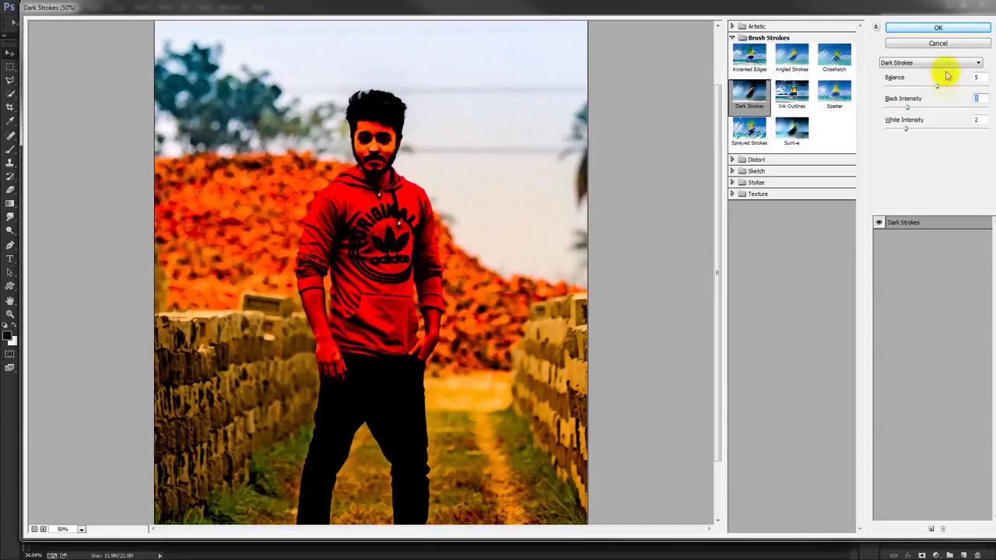
click(938, 28)
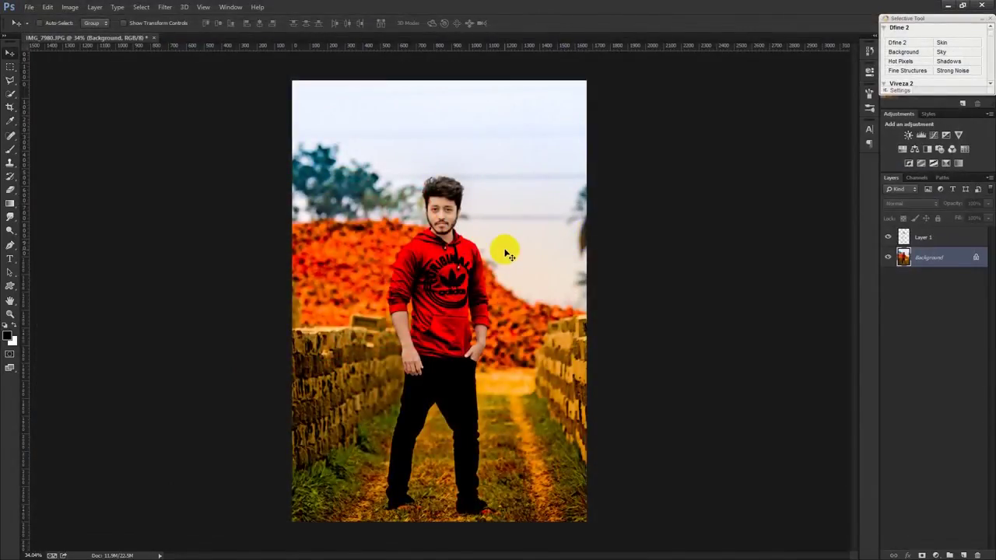
Step: Undo the Dark Strokes effect and delete the stray empty layer
click(509, 360)
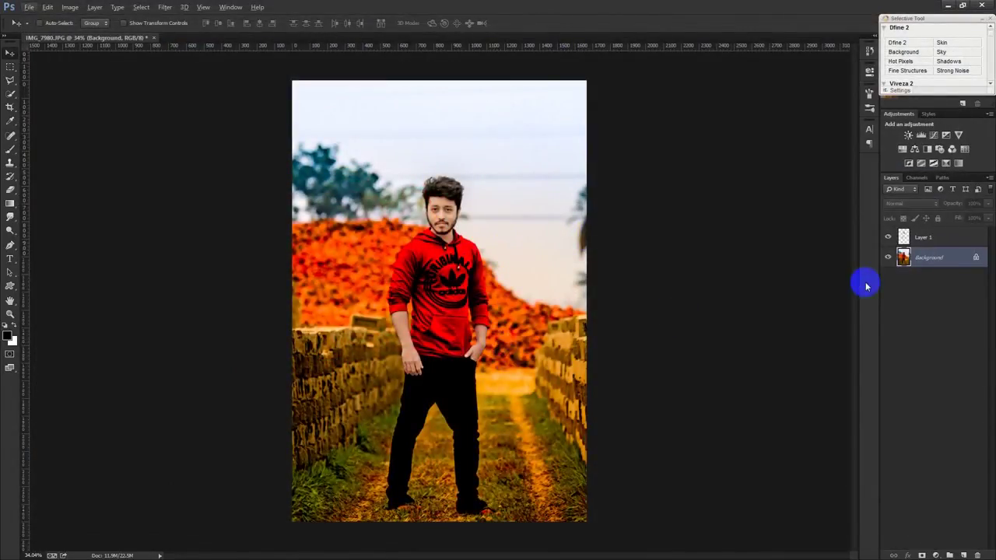
key(ctrl+z)
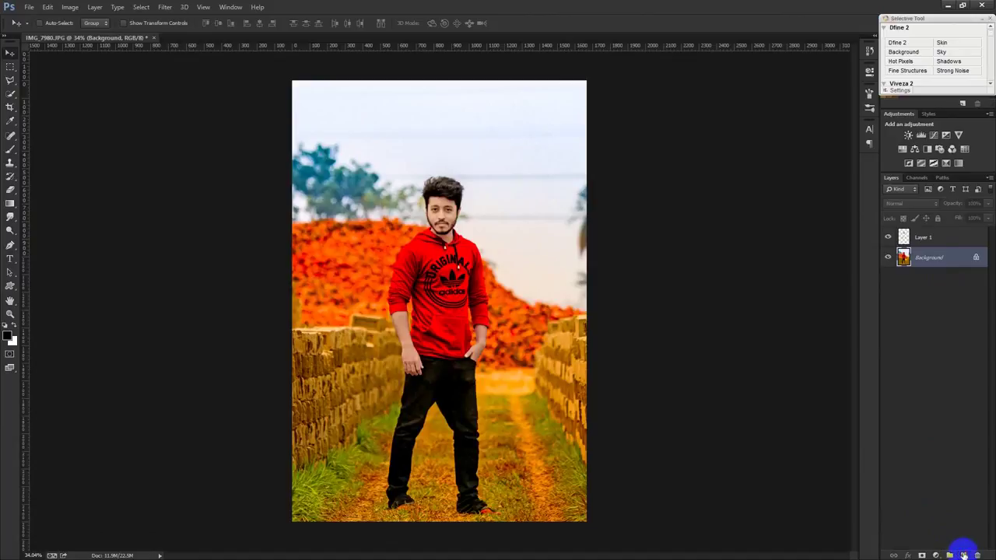
click(963, 554)
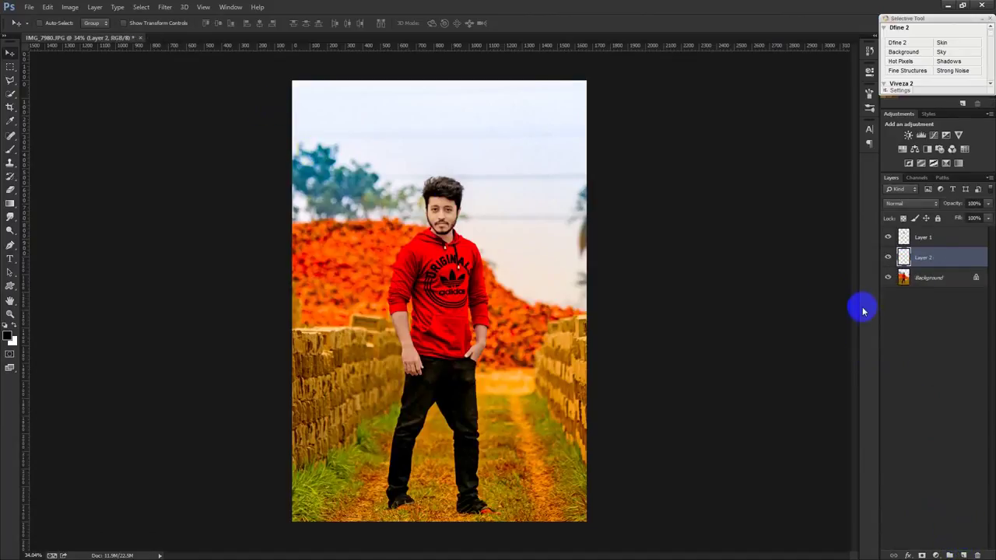
click(165, 7)
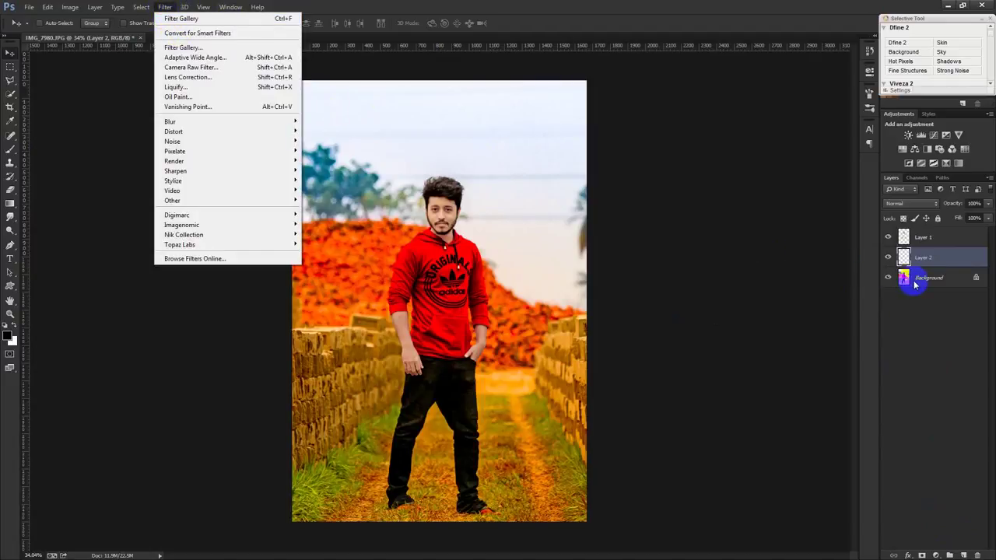
click(745, 262)
key(Delete)
Step: Duplicate the Background layer into a new Background copy layer
right_click(919, 253)
click(918, 274)
click(586, 169)
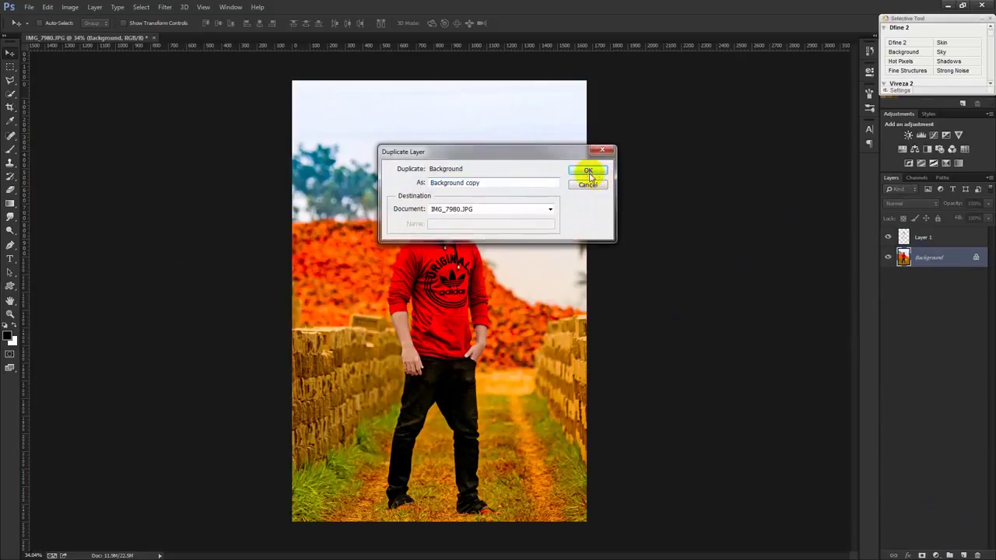
click(162, 7)
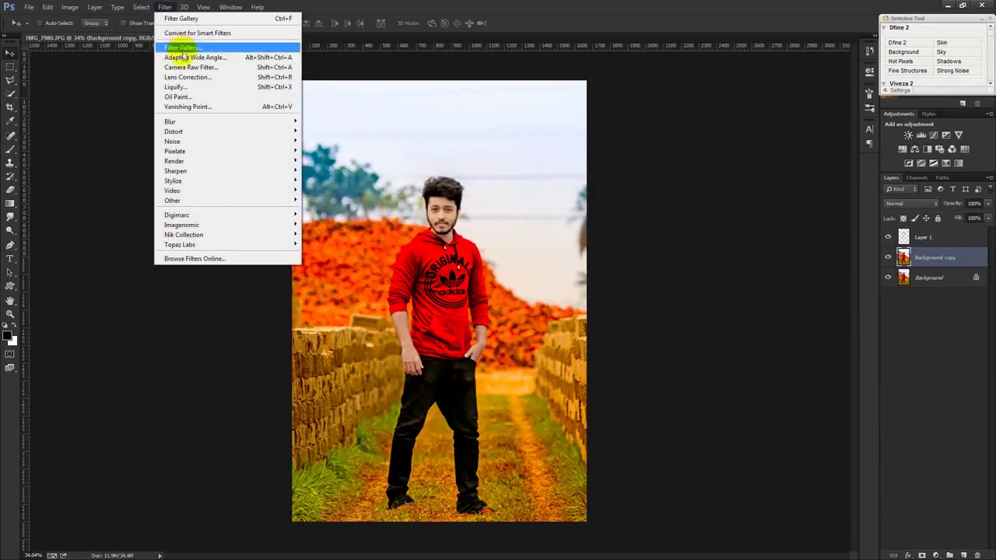
click(317, 130)
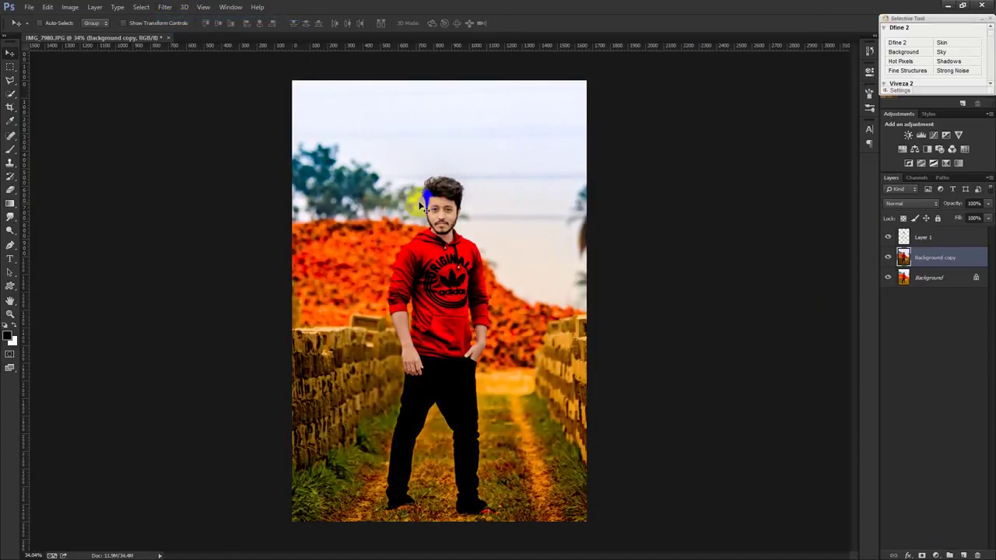
click(921, 237)
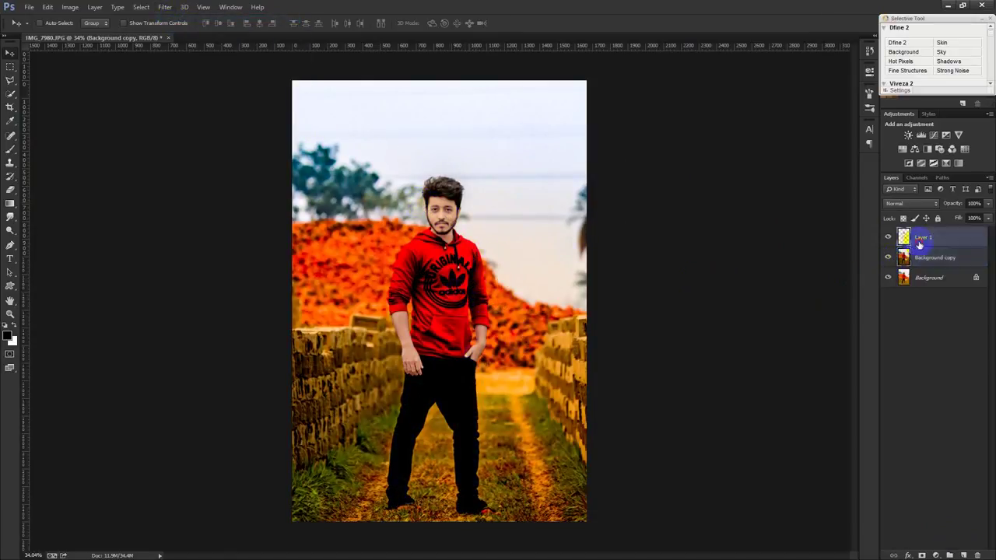
Step: Apply a subtle Dark Strokes filter to Layer 1 with lower Balance, Black Intensity and White Intensity
click(166, 7)
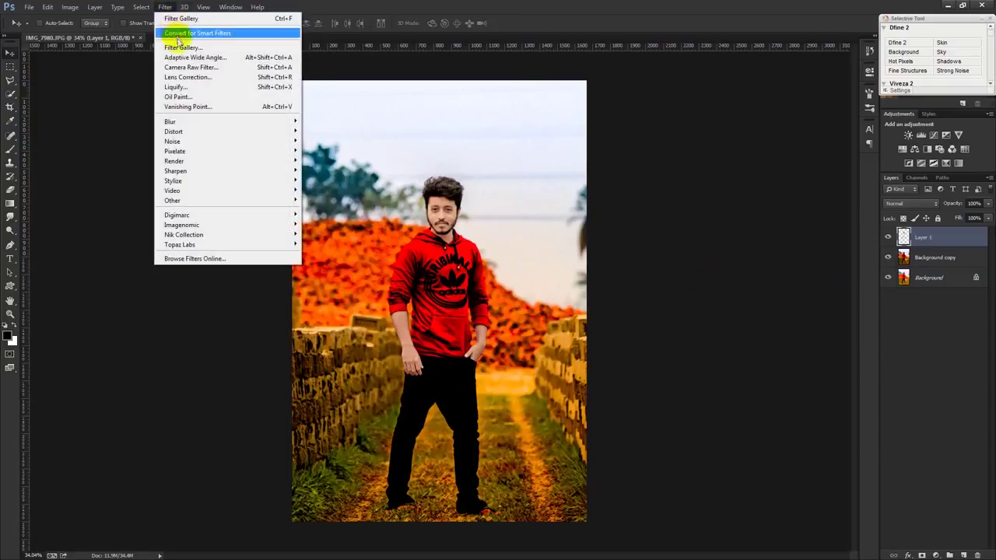
click(183, 48)
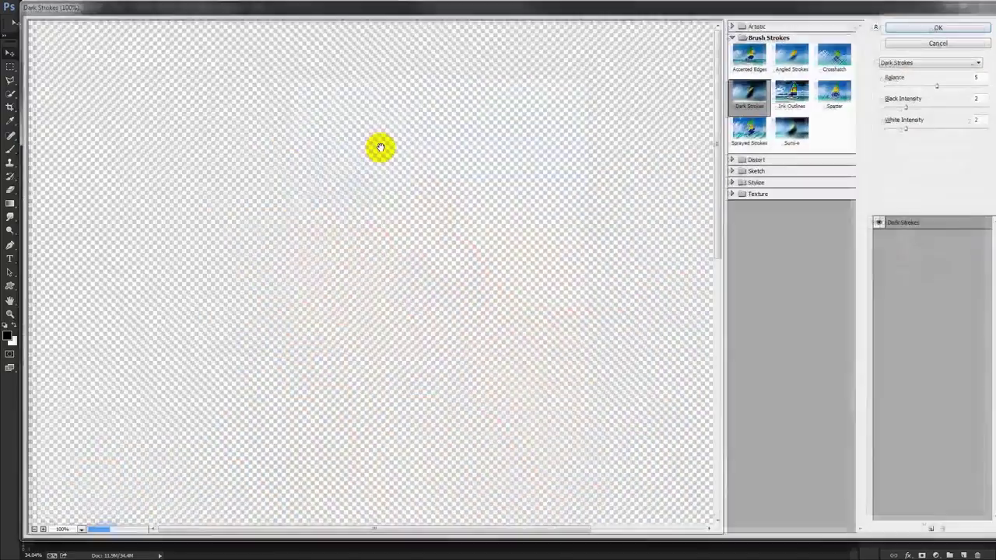
drag(471, 400, 447, 248)
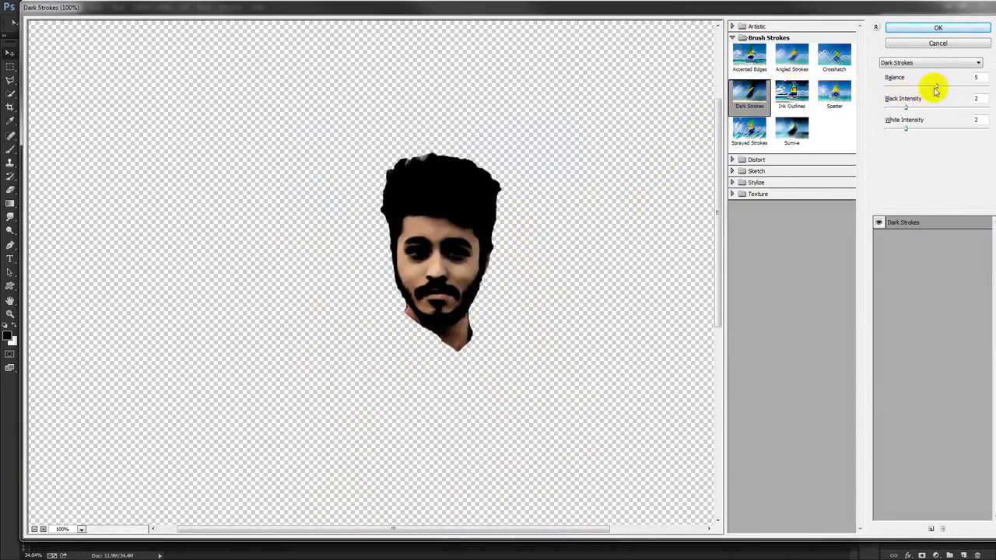
mouse_move(937, 87)
mouse_down()
mouse_move(915, 87)
mouse_move(940, 89)
mouse_up()
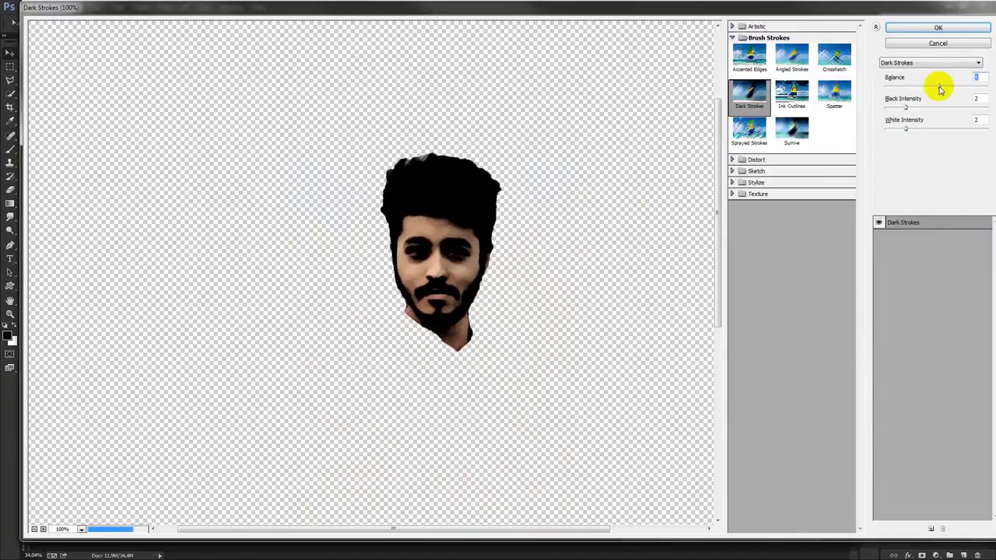
drag(913, 101, 888, 103)
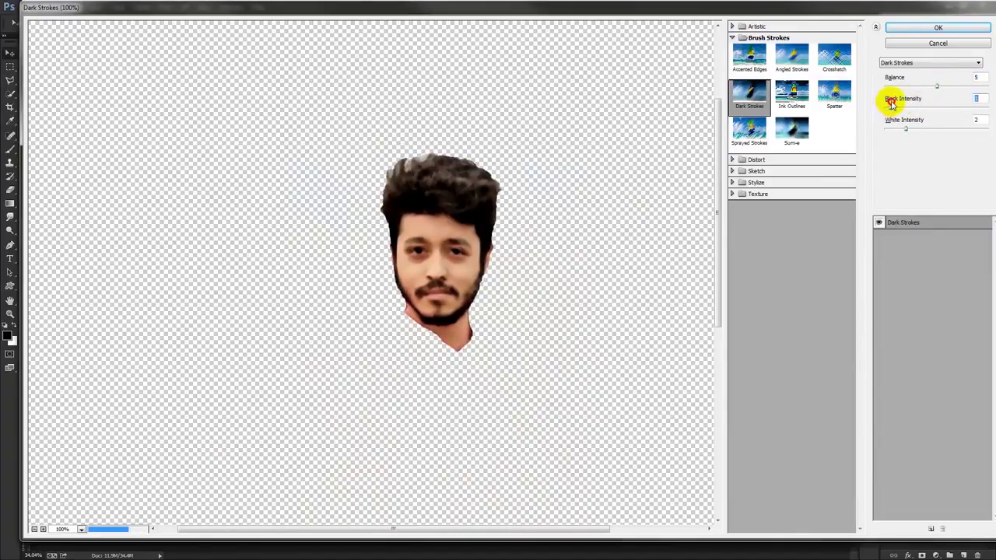
drag(905, 128, 895, 131)
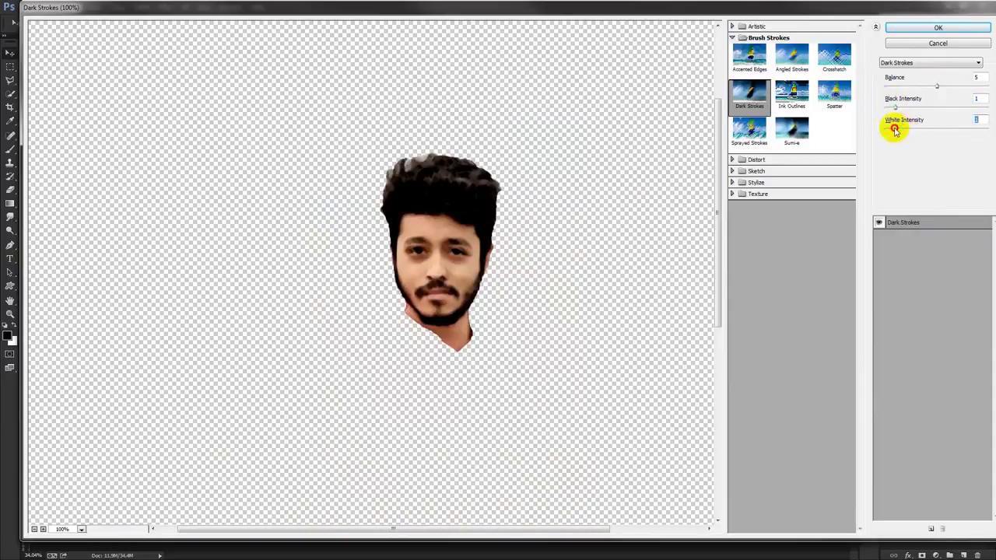
click(930, 27)
scroll(443, 229, up, 3)
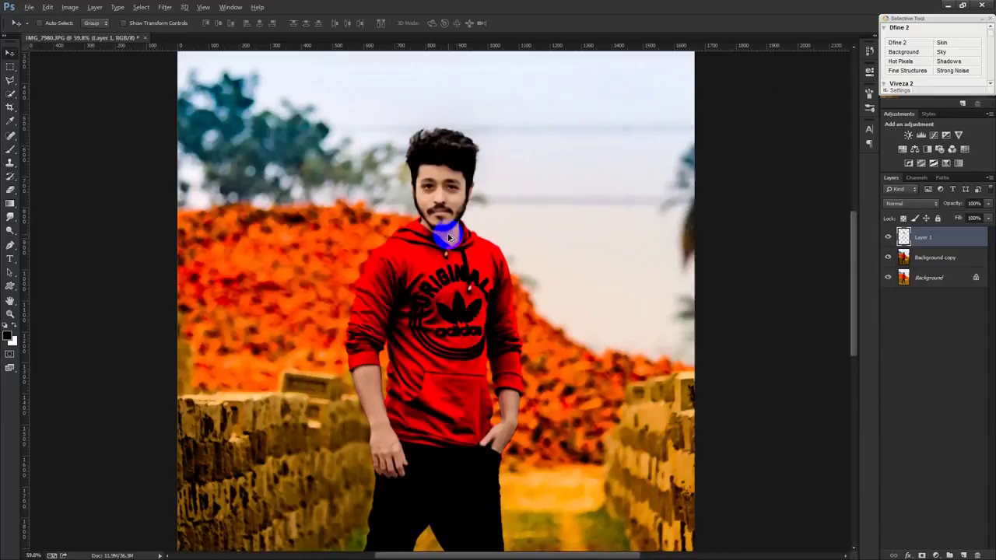
scroll(446, 234, down, 3)
click(910, 261)
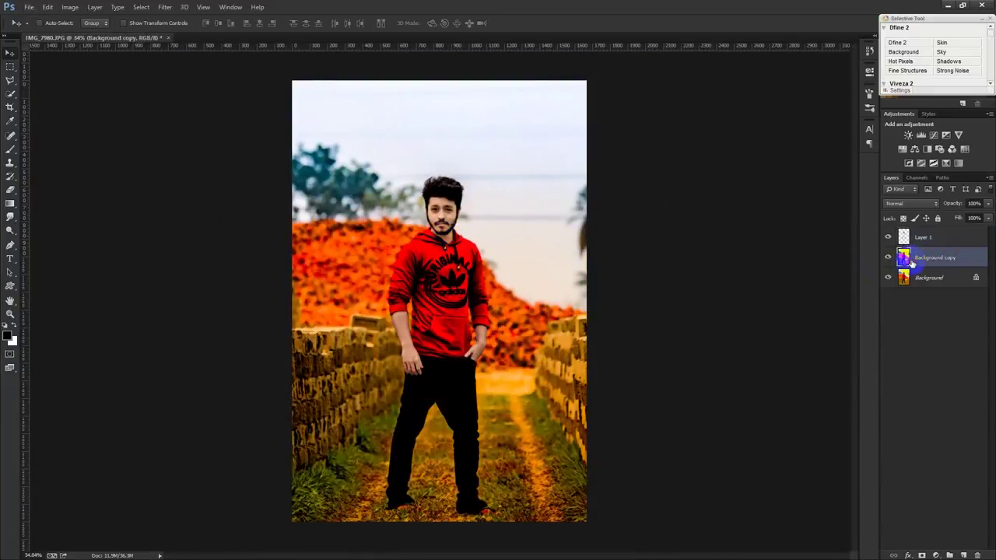
Step: Add a layer mask to Background copy and paint black over the hoodie logo
click(920, 554)
click(9, 150)
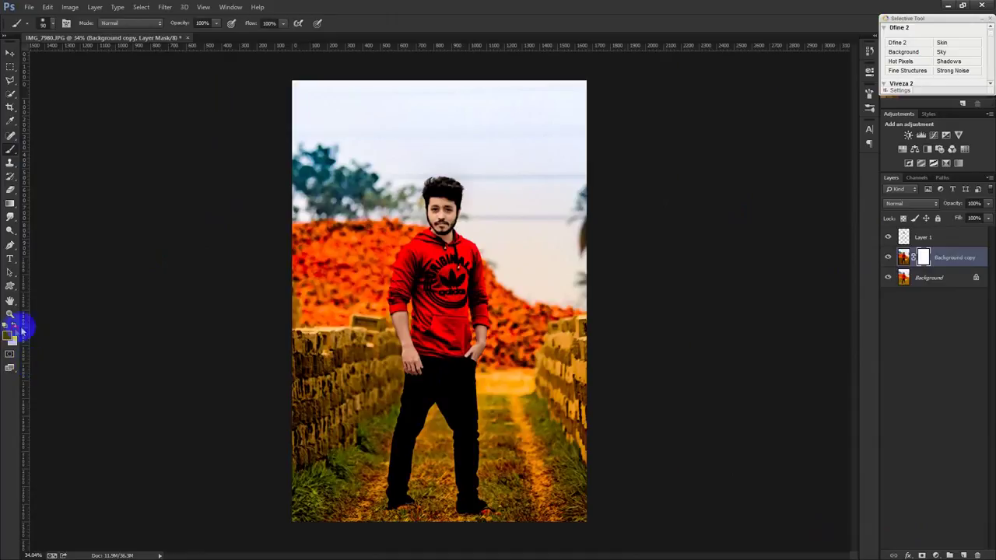
click(17, 326)
scroll(438, 334, up, 2)
scroll(438, 334, up, 2)
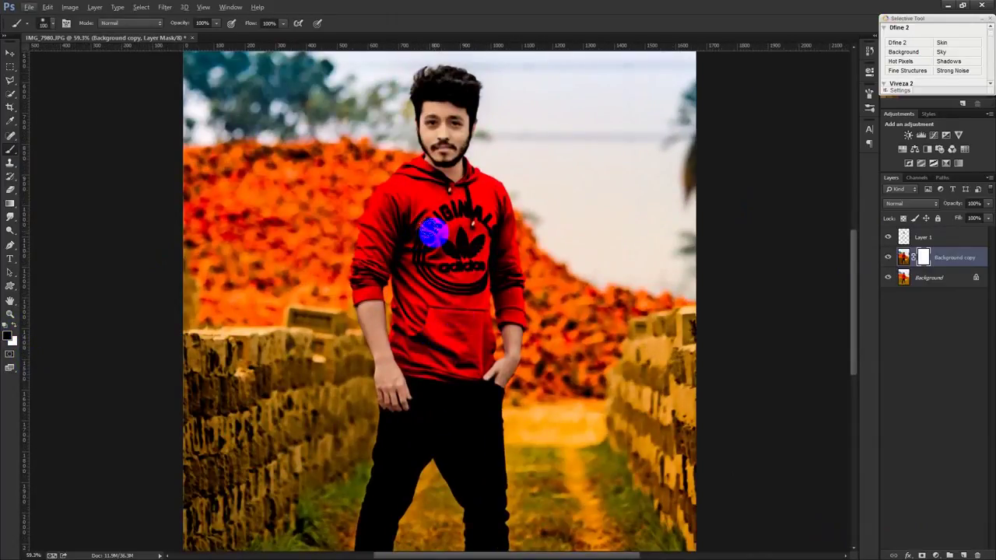
drag(433, 232, 444, 222)
Step: Set the brush opacity to 50% and zoom back out to view the masked figure
click(265, 98)
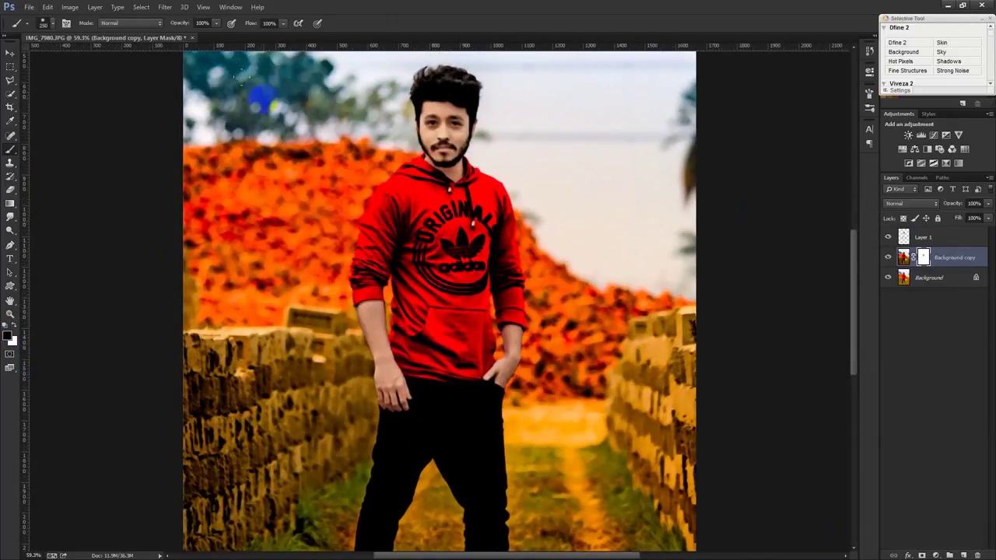
click(201, 22)
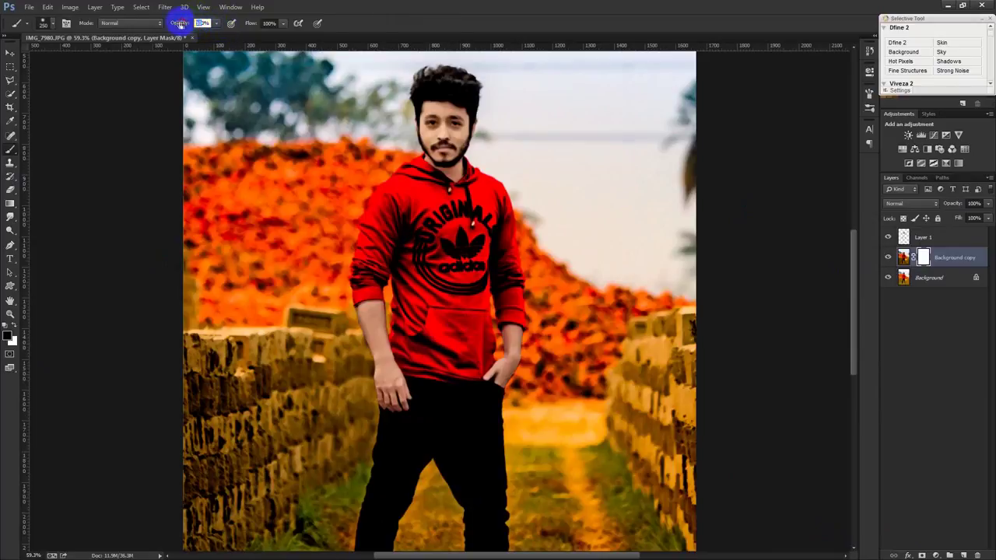
text(50)
key(Return)
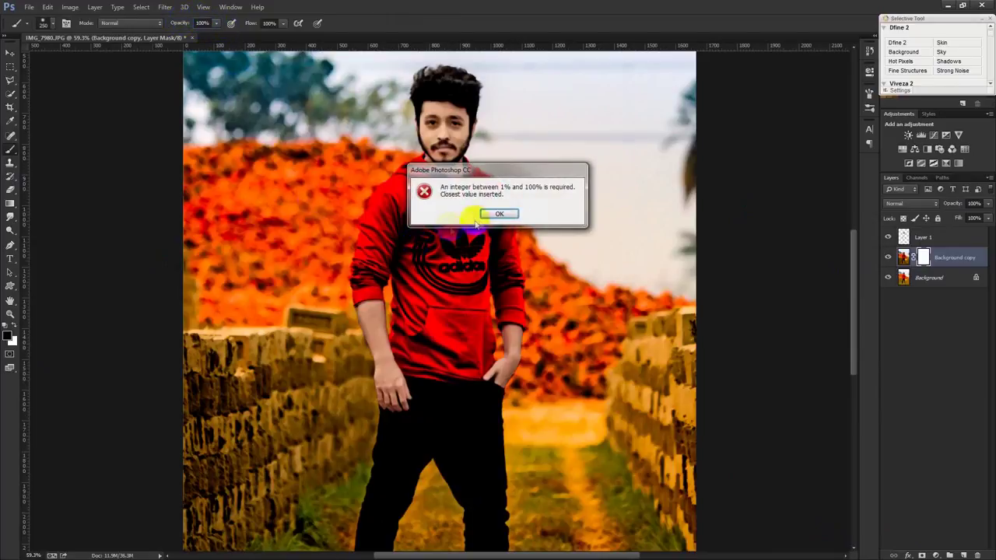
click(490, 220)
key(5)
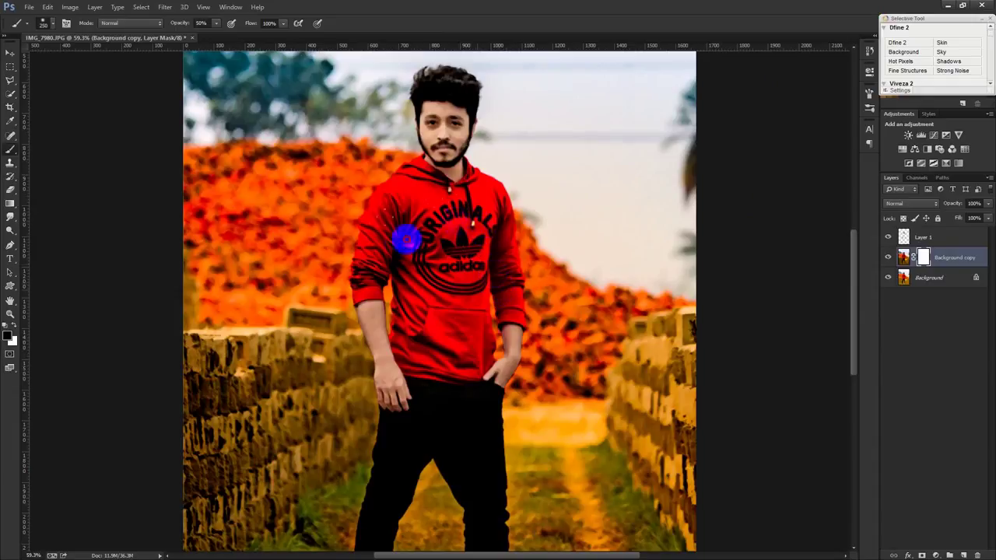
scroll(406, 329, down, 3)
scroll(427, 358, down, 1)
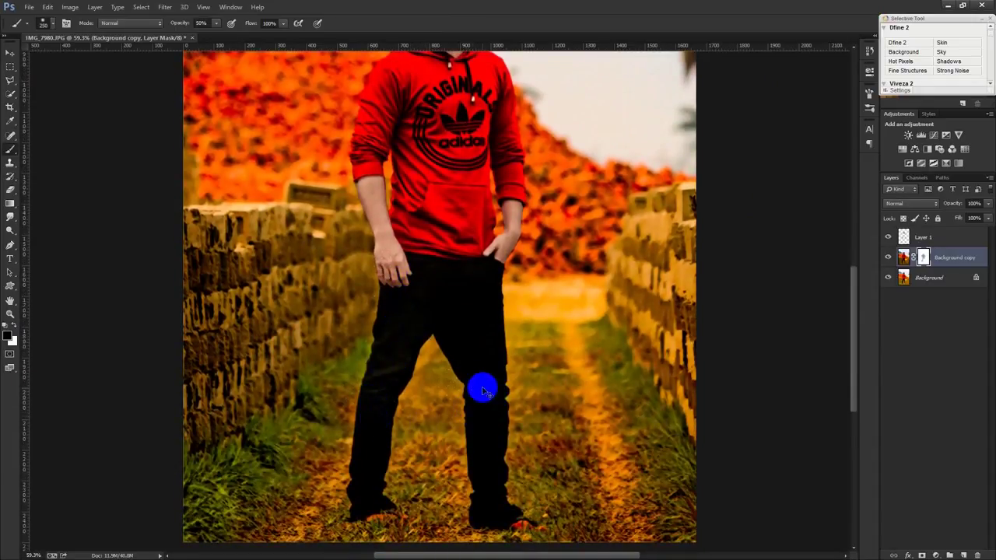
scroll(509, 408, down, 3)
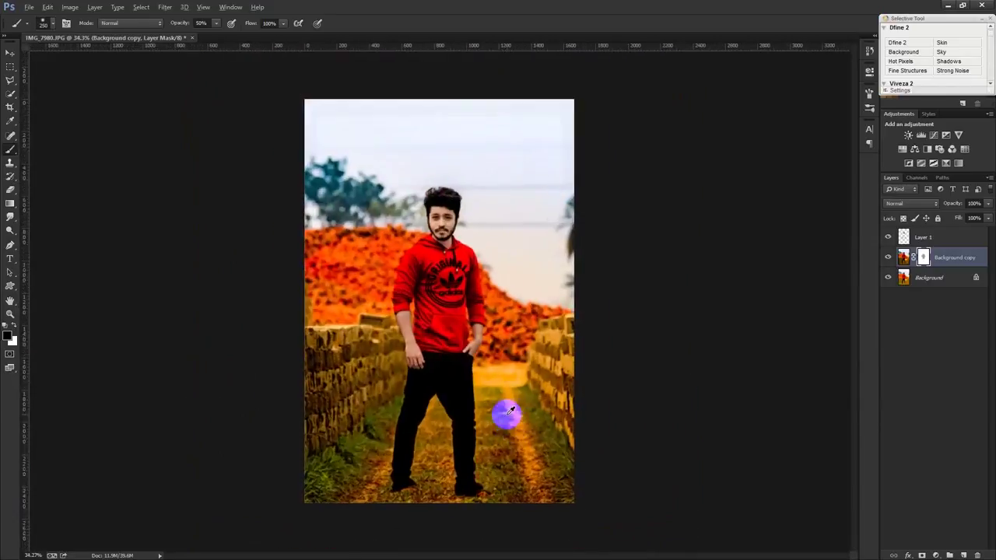
click(10, 53)
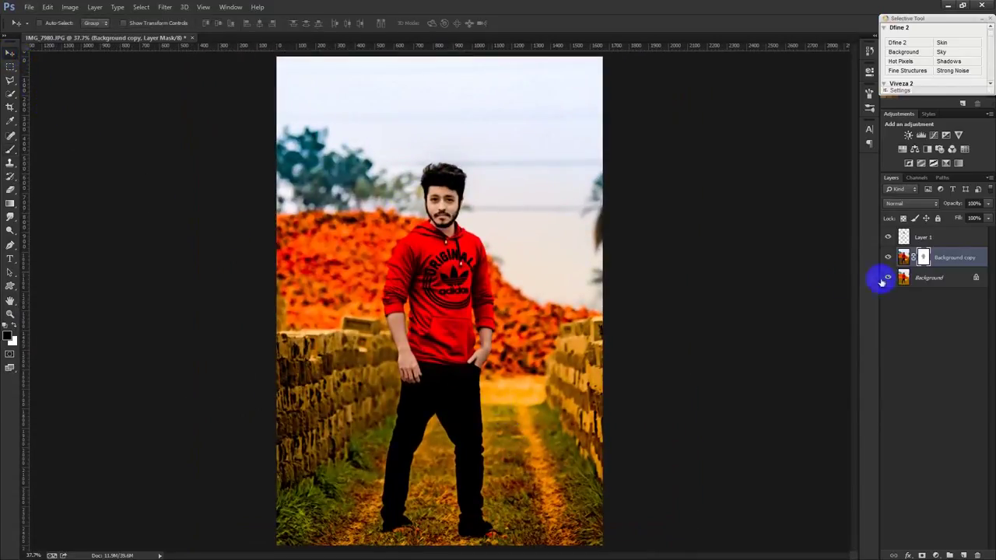
Step: Stamp all visible layers into Layer 2 and draw a Camera Raw radial filter oval around the man
key(ctrl+shift+alt+e)
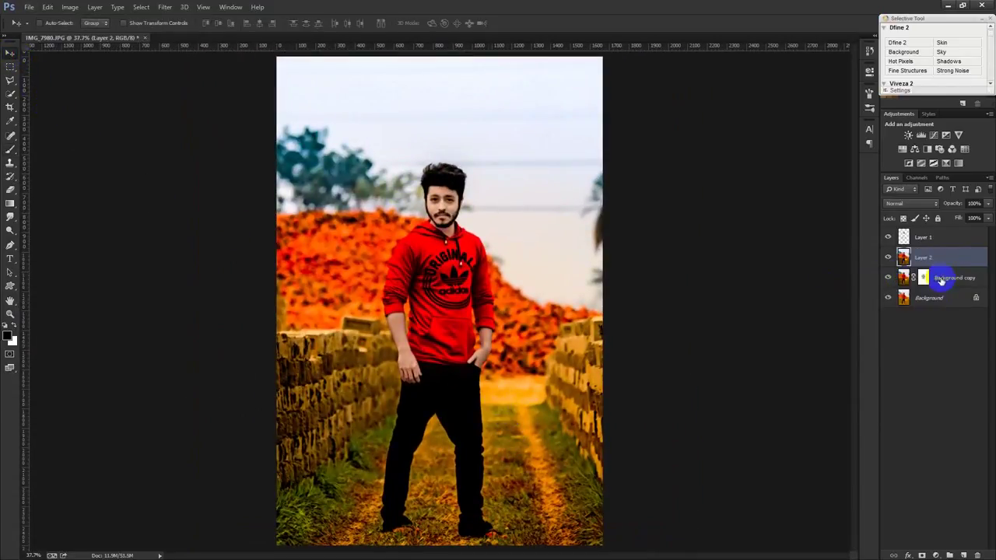
click(163, 8)
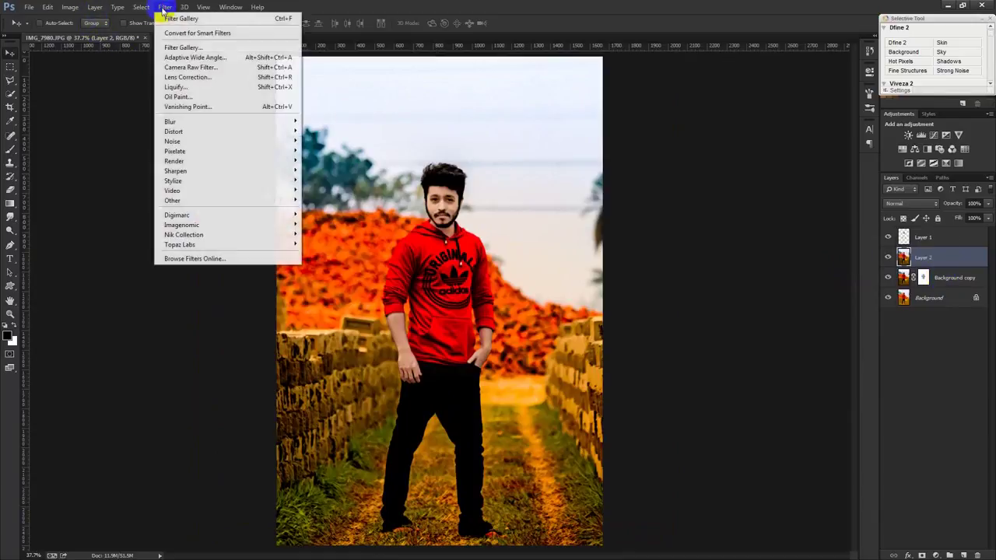
click(187, 61)
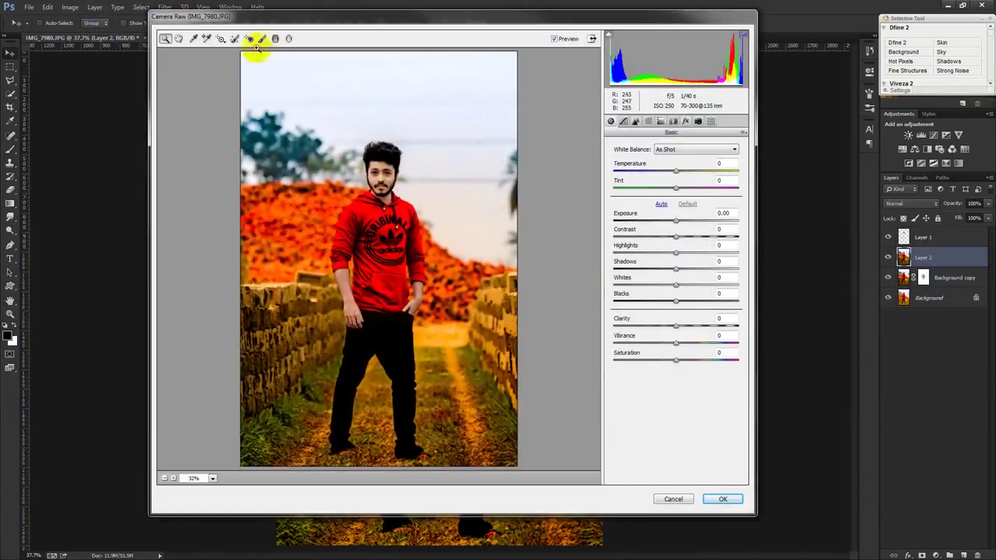
click(288, 38)
drag(425, 271, 438, 305)
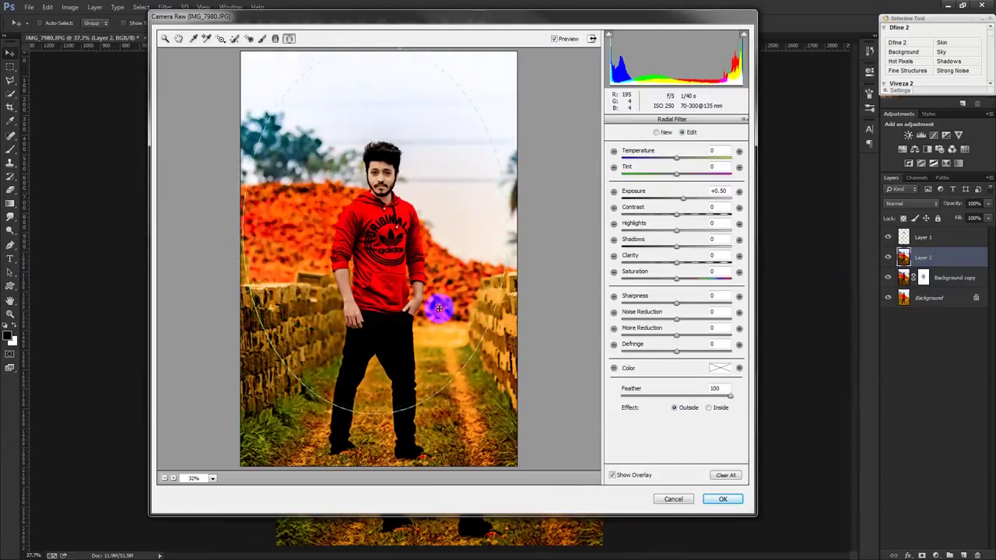
Step: Set the radial filter to Exposure -2.05, Shadows +32, Clarity +45, Temperature -48, Saturation +41, and apply
drag(682, 198, 645, 205)
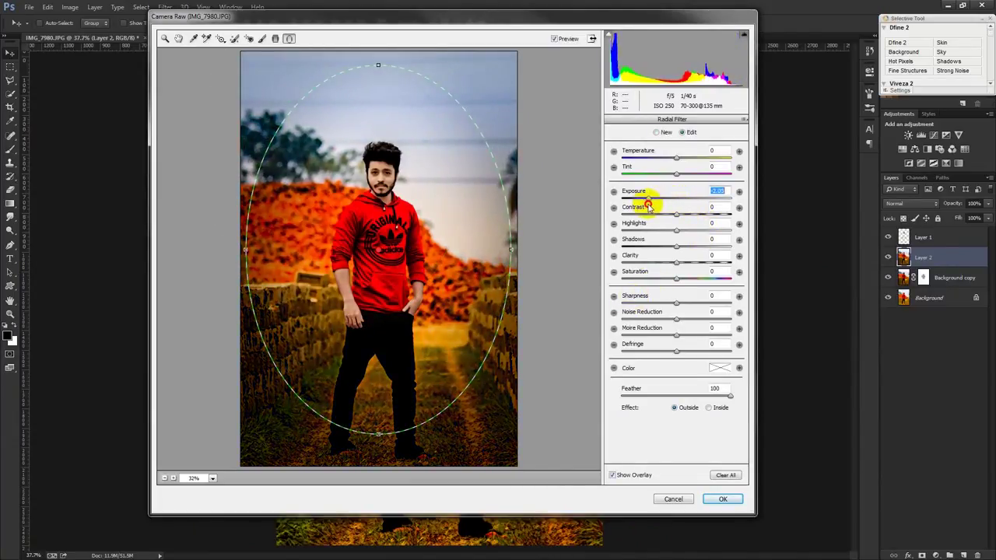
mouse_move(686, 248)
mouse_down()
mouse_move(662, 249)
mouse_move(693, 248)
mouse_move(700, 262)
mouse_up()
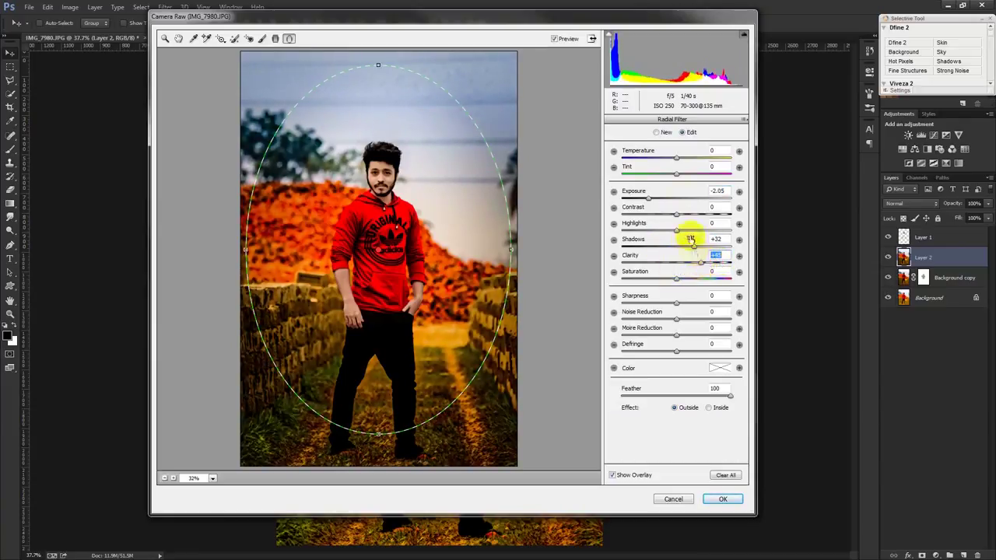
drag(675, 159, 664, 161)
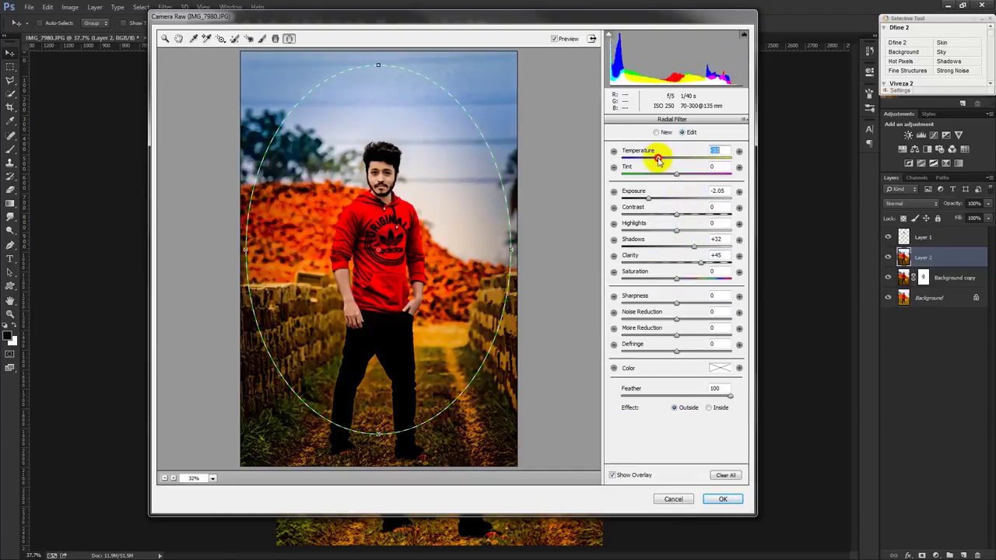
drag(667, 159, 650, 158)
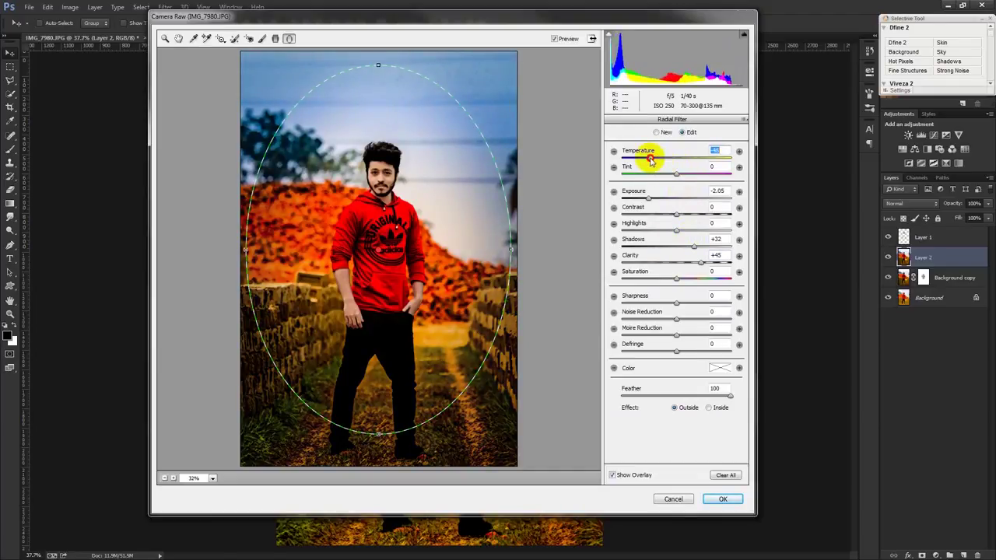
mouse_move(676, 278)
mouse_down()
mouse_move(633, 277)
mouse_move(700, 277)
mouse_up()
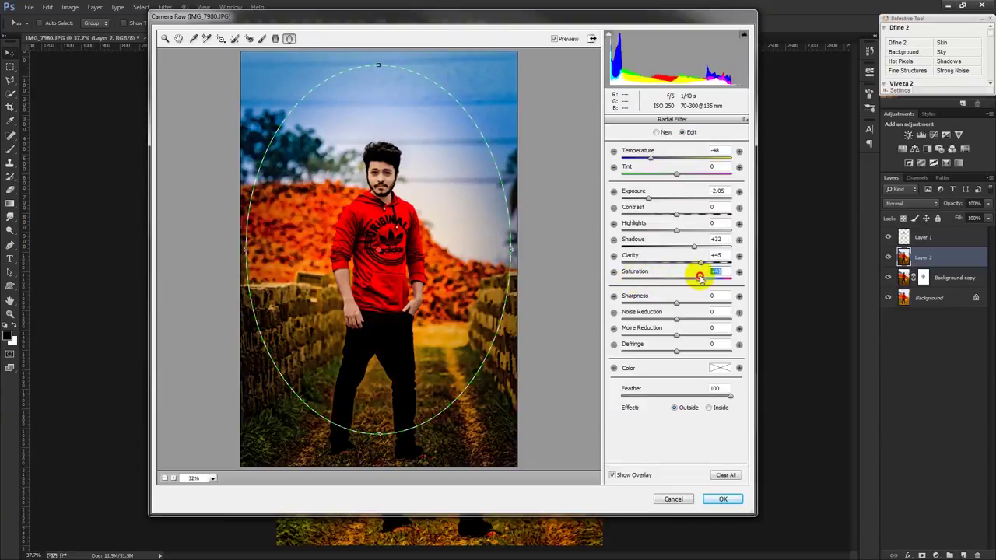
mouse_move(378, 65)
mouse_down()
mouse_move(389, 155)
mouse_move(415, 175)
mouse_move(412, 198)
mouse_move(424, 165)
mouse_move(425, 177)
mouse_up()
click(723, 498)
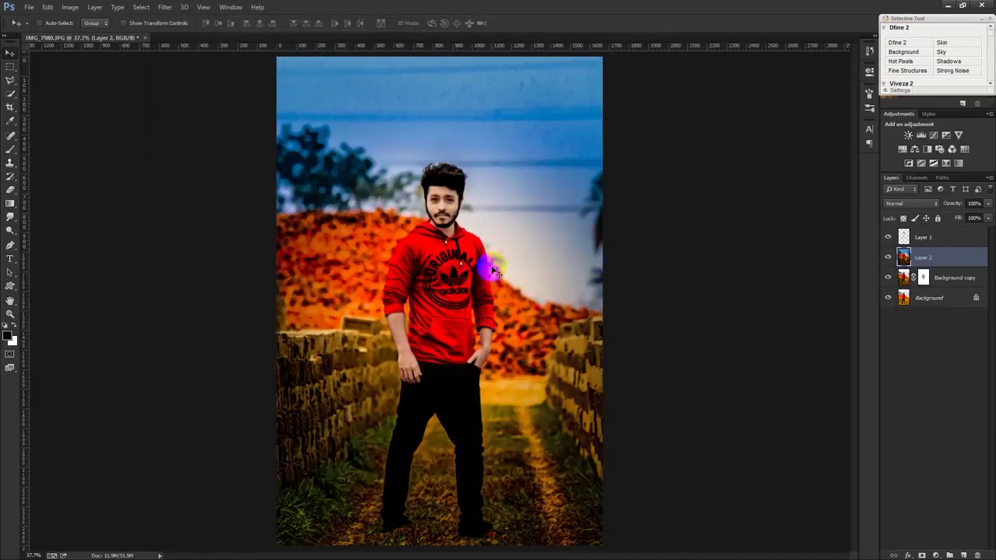
Step: Select Layer 1 and set the Eraser to a 50 px brush size
click(919, 238)
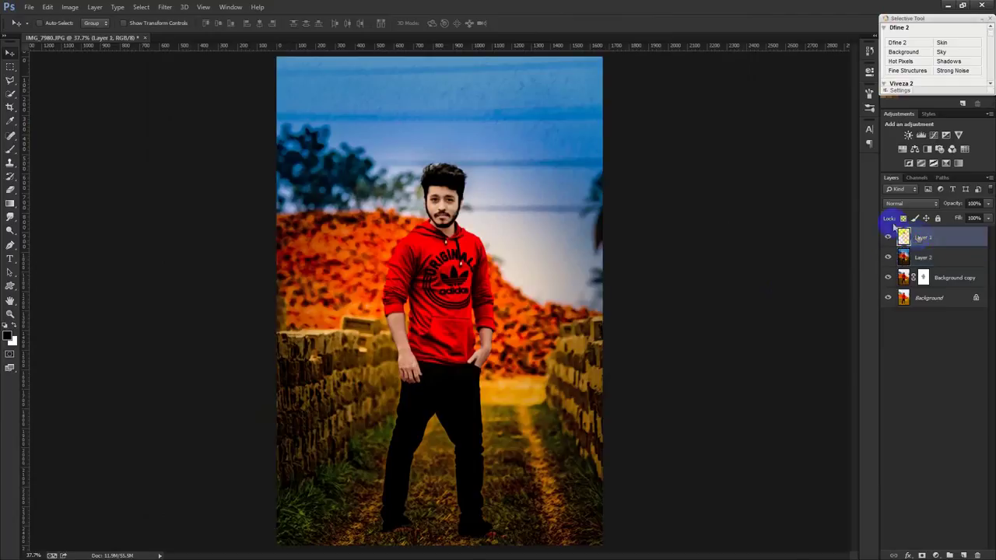
scroll(427, 163, up, 5)
click(10, 150)
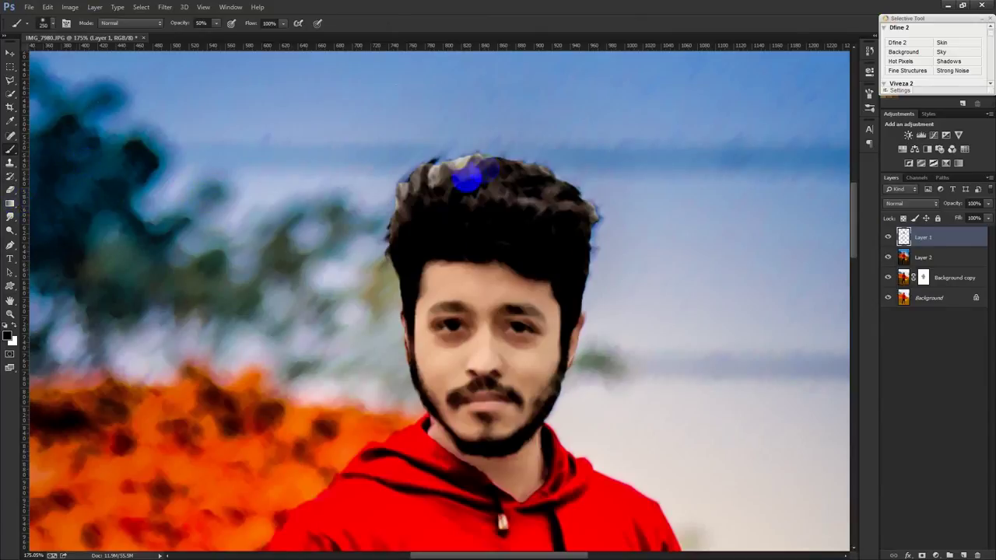
click(10, 189)
right_click(338, 164)
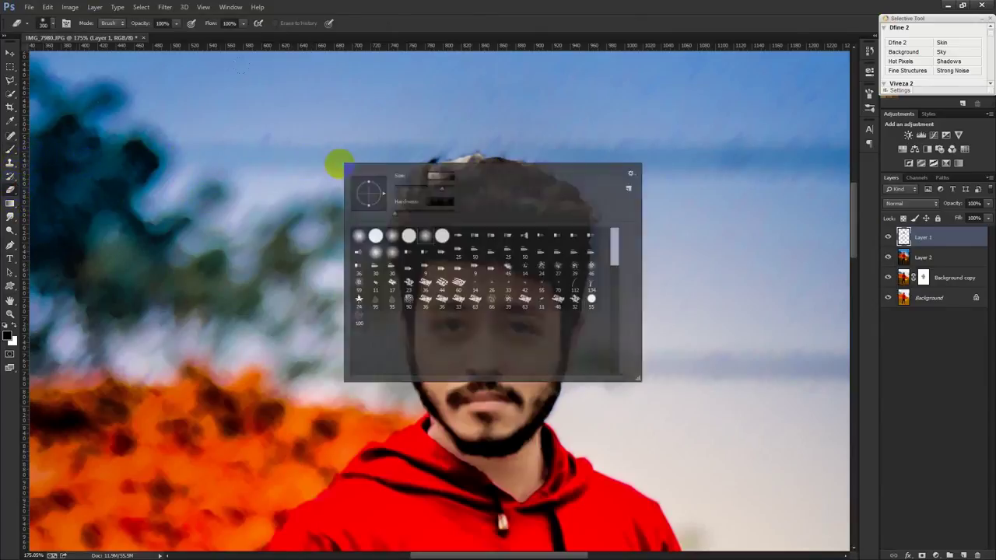
drag(441, 187, 412, 188)
key(Return)
Step: Erase stray strokes along the top, right and left edges of the man's hair
drag(456, 143, 473, 133)
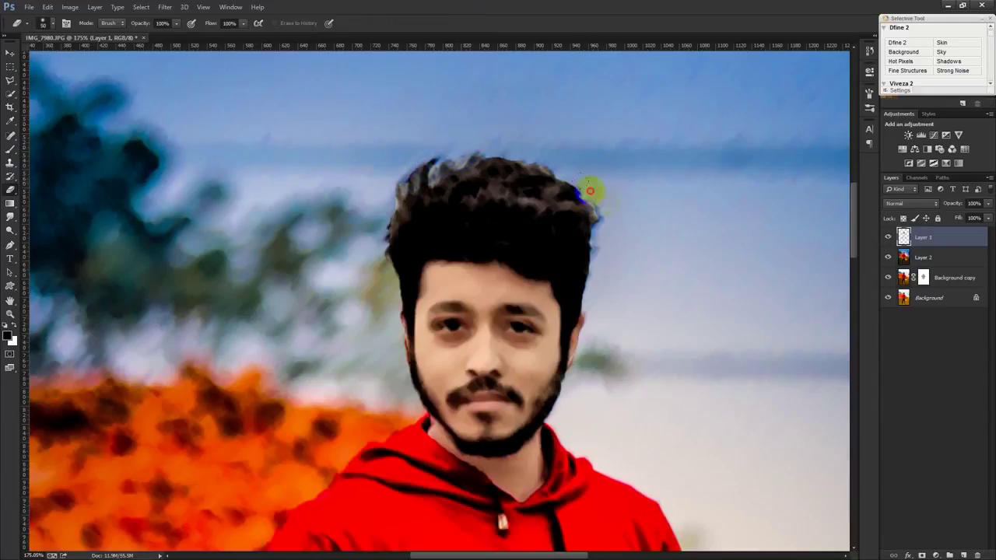
drag(576, 132, 596, 296)
drag(372, 144, 381, 230)
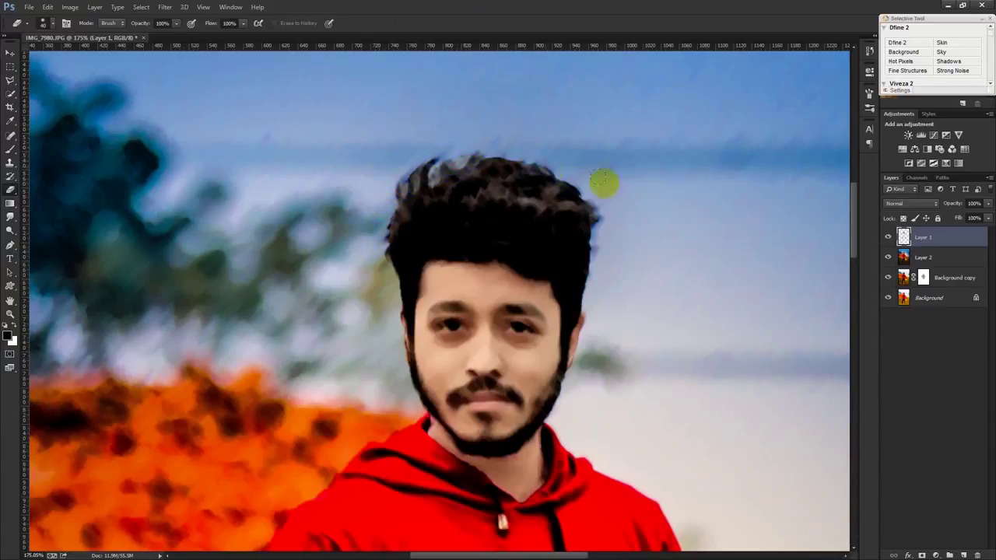
key(ctrl+0)
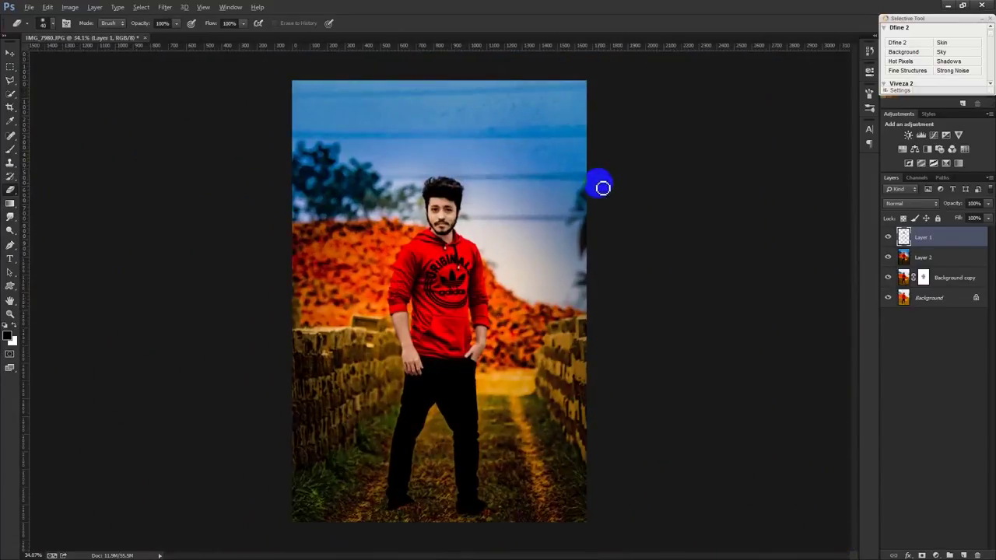
click(10, 52)
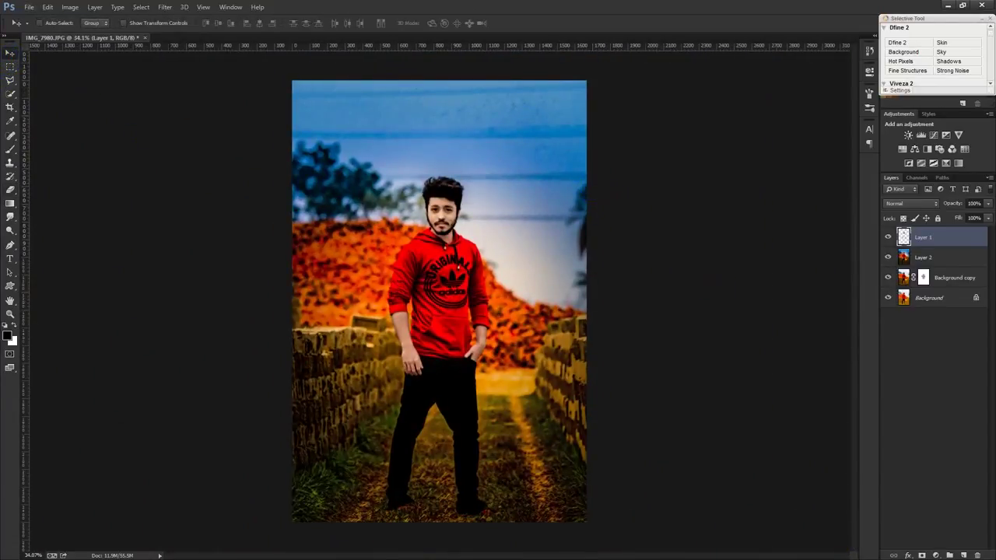
Step: Stamp visible layers into Layer 3 and apply Shadows/Highlights with a 10% Shadows Amount
key(ctrl+shift+alt+e)
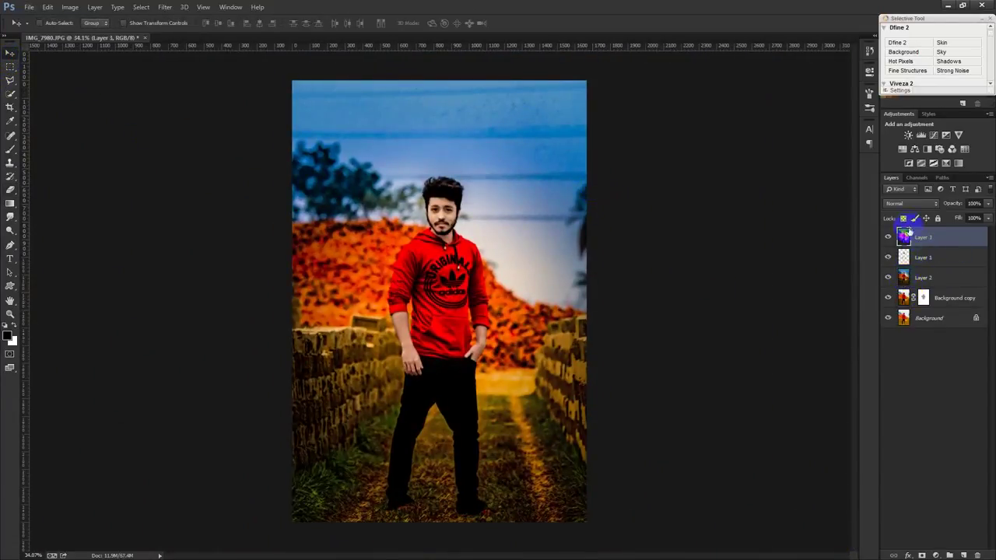
click(165, 7)
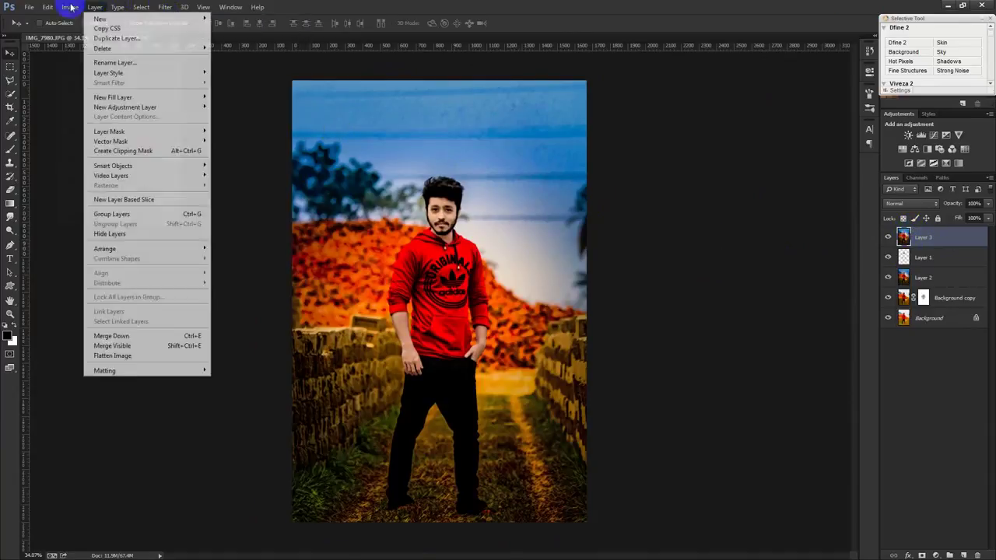
click(224, 201)
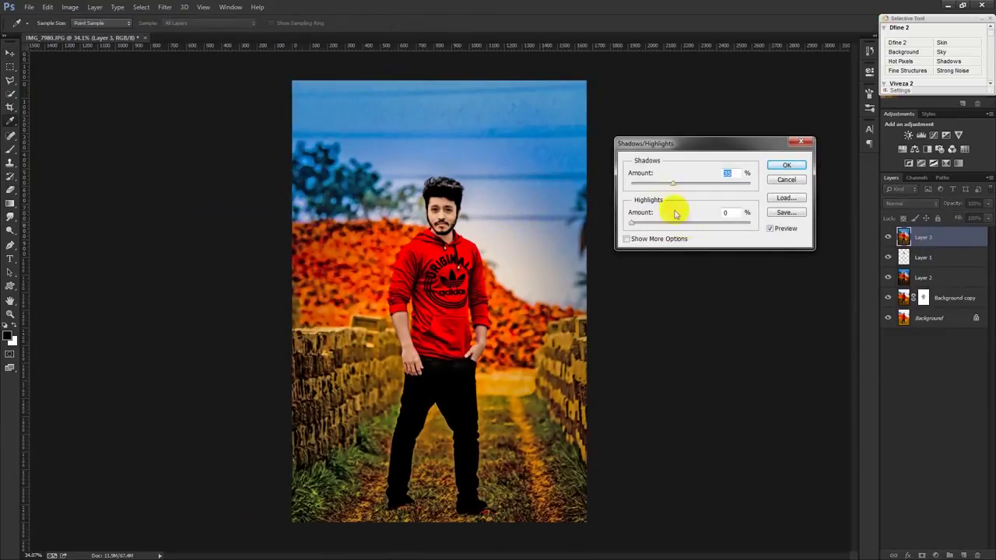
drag(672, 183, 644, 184)
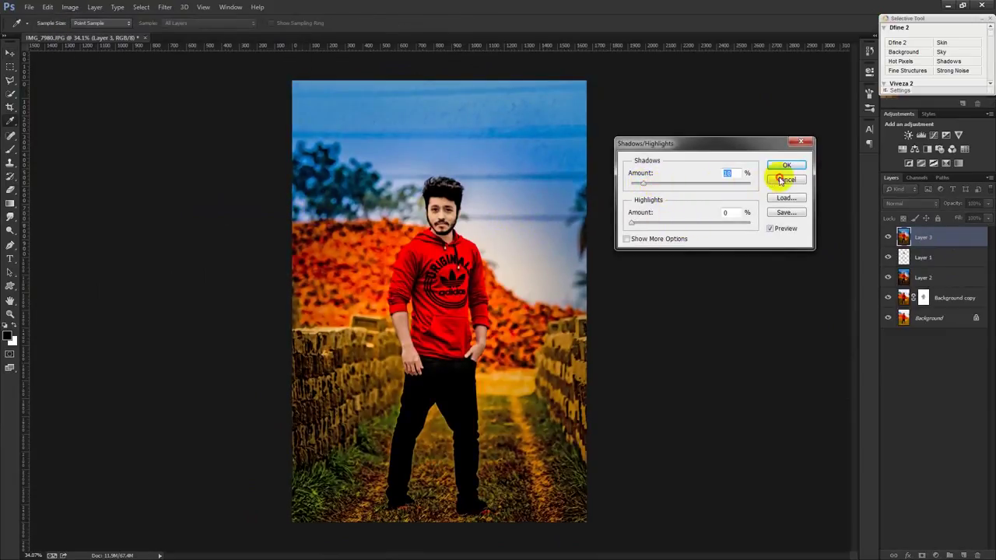
click(784, 166)
click(167, 8)
mouse_move(183, 235)
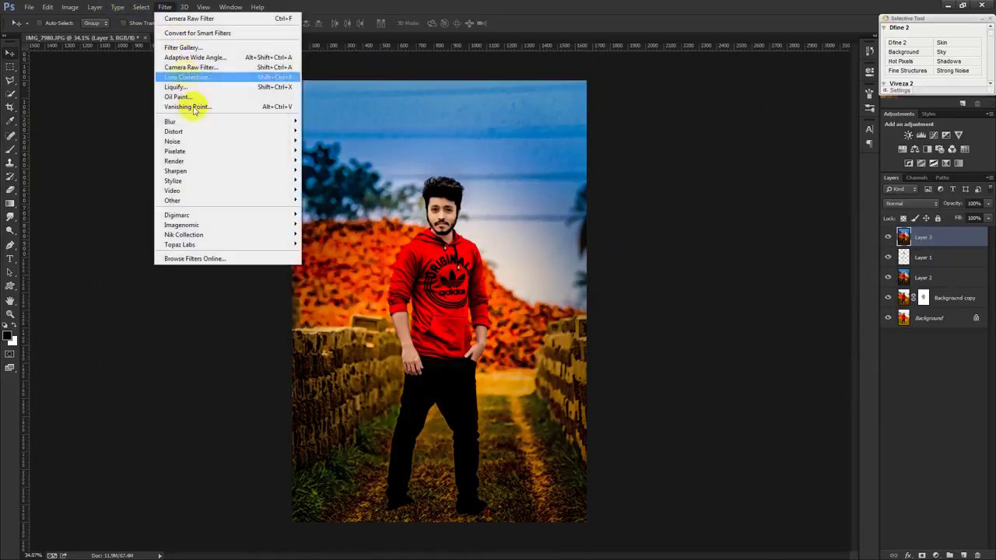
Step: Apply Color Efex Pro 4's Detail Extractor with 17% saturation and add an empty second filter
click(325, 245)
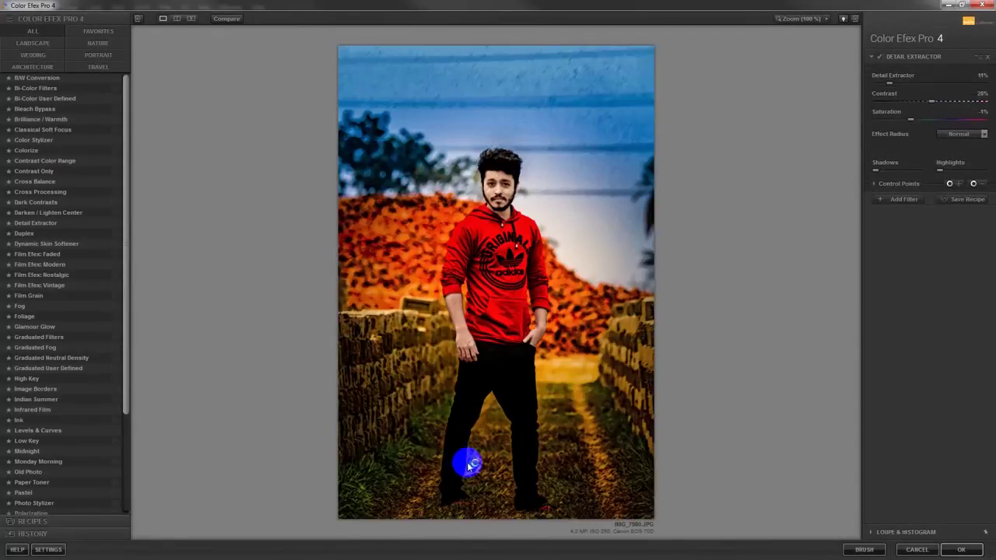
click(123, 157)
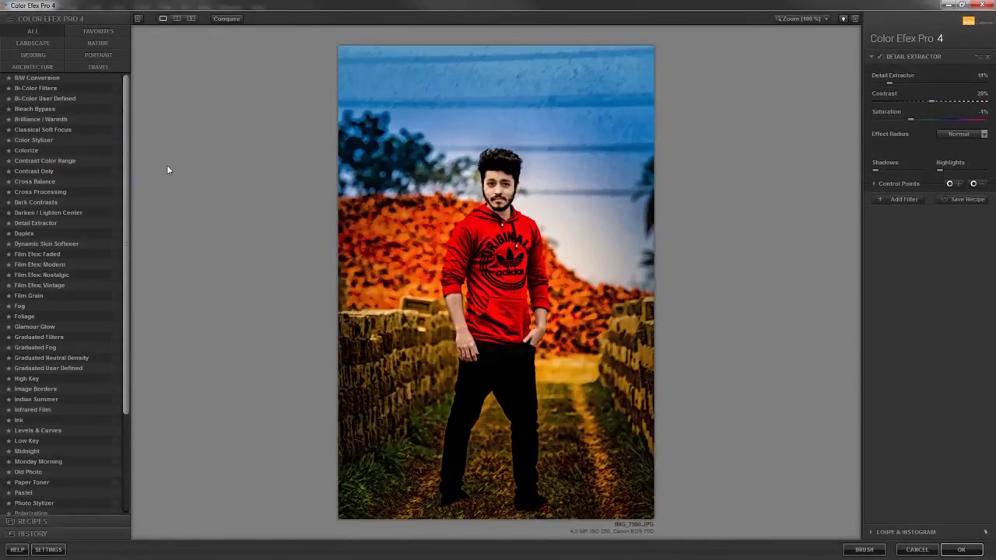
drag(910, 119, 928, 122)
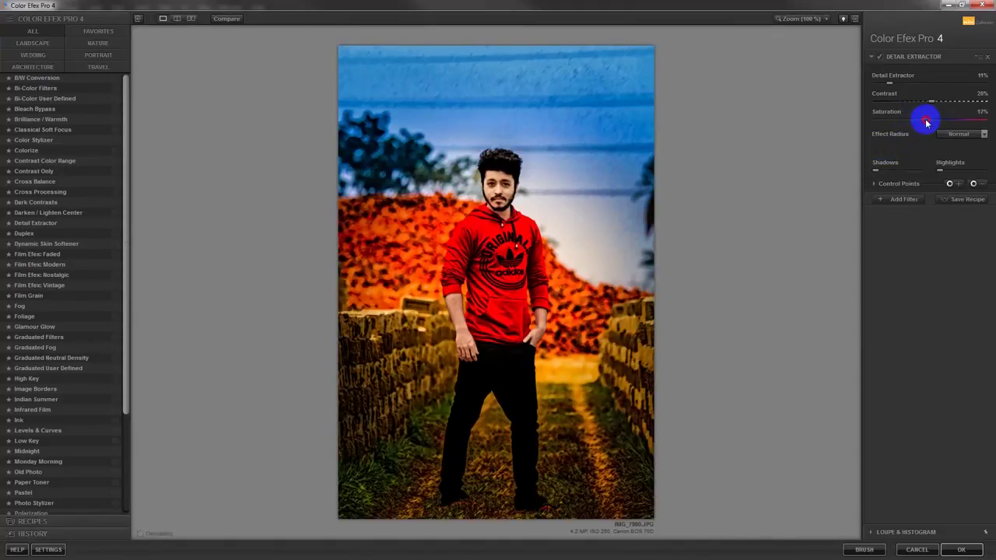
click(896, 199)
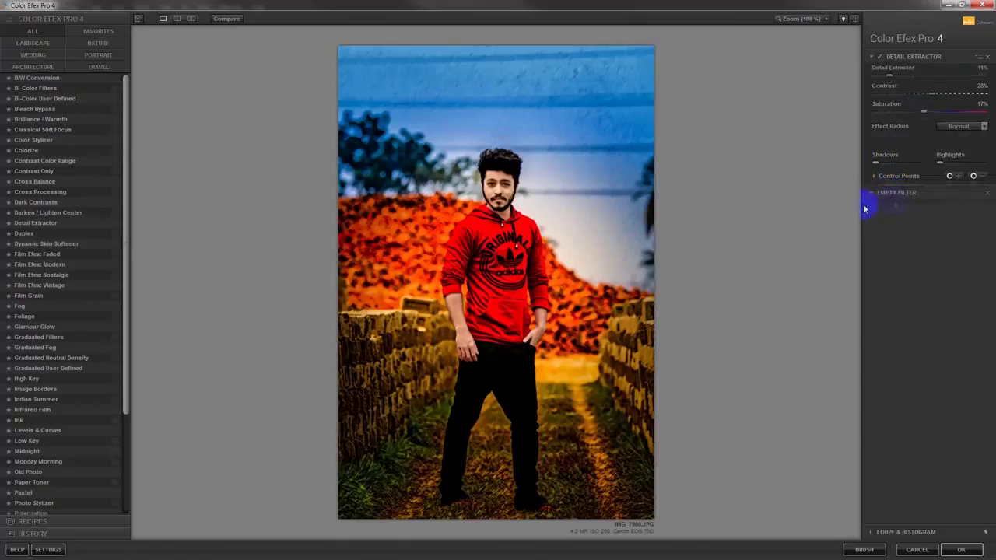
Step: Preview the Bi-Color, Bleach Bypass, Color Stylizer and Soft Focus filters, settling on Brilliance / Warmth
click(47, 88)
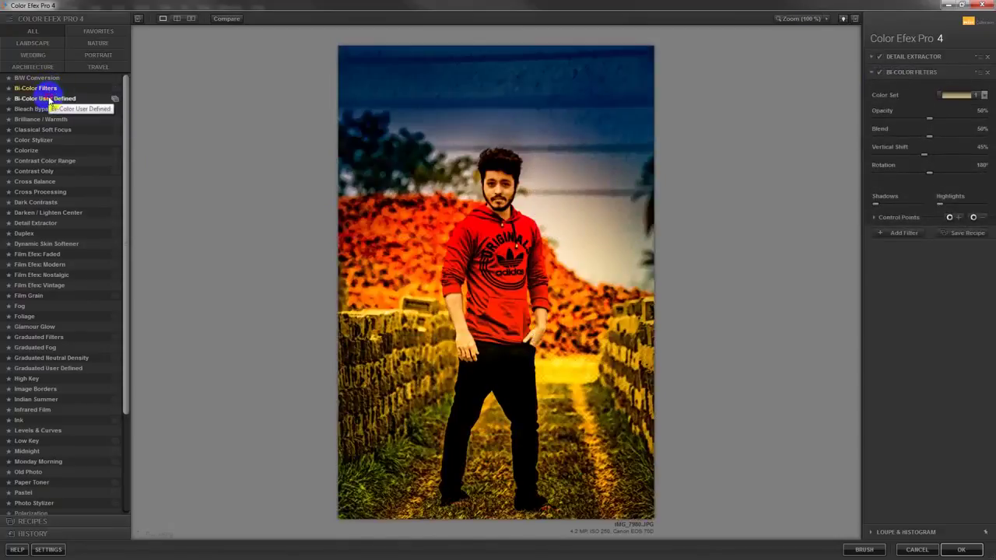
click(49, 99)
click(44, 109)
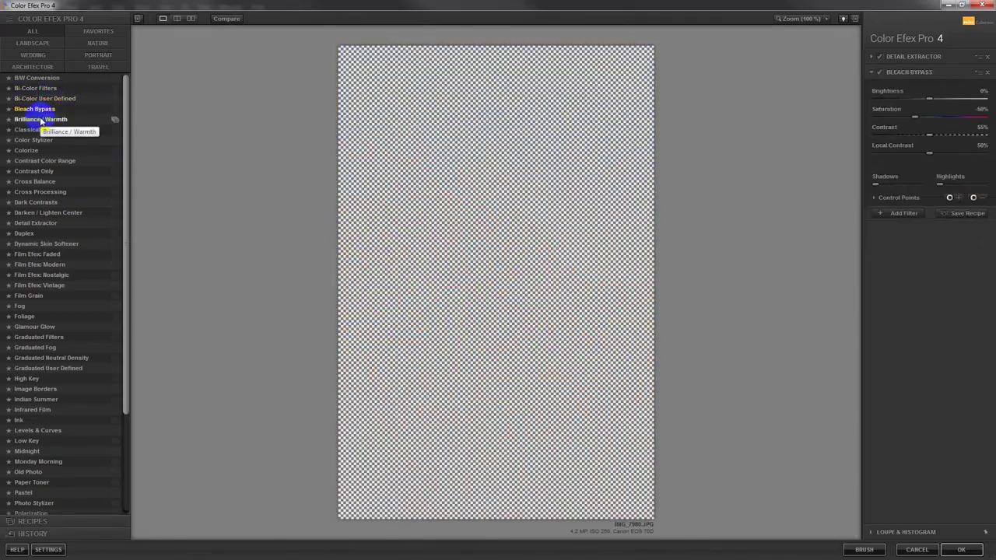
click(40, 120)
click(42, 141)
click(112, 130)
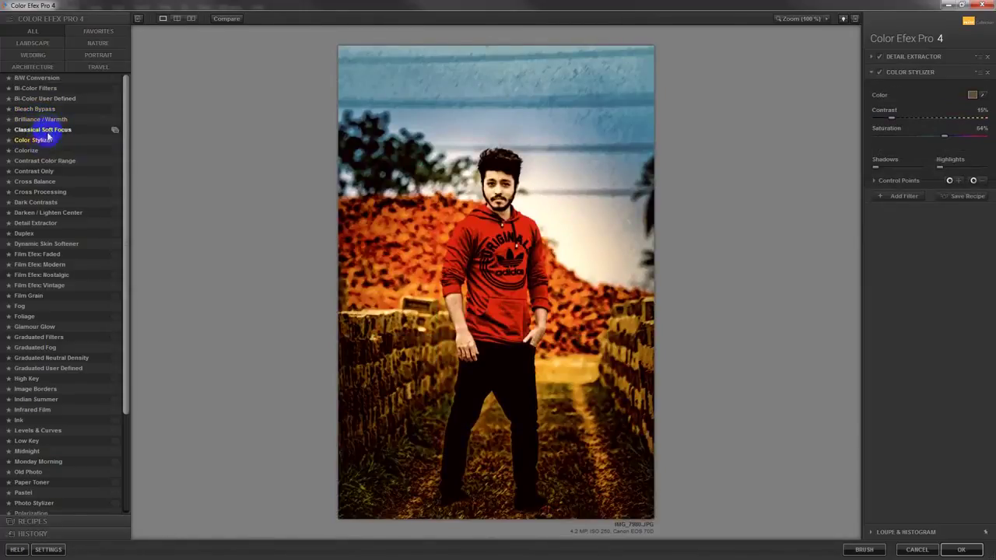
click(42, 120)
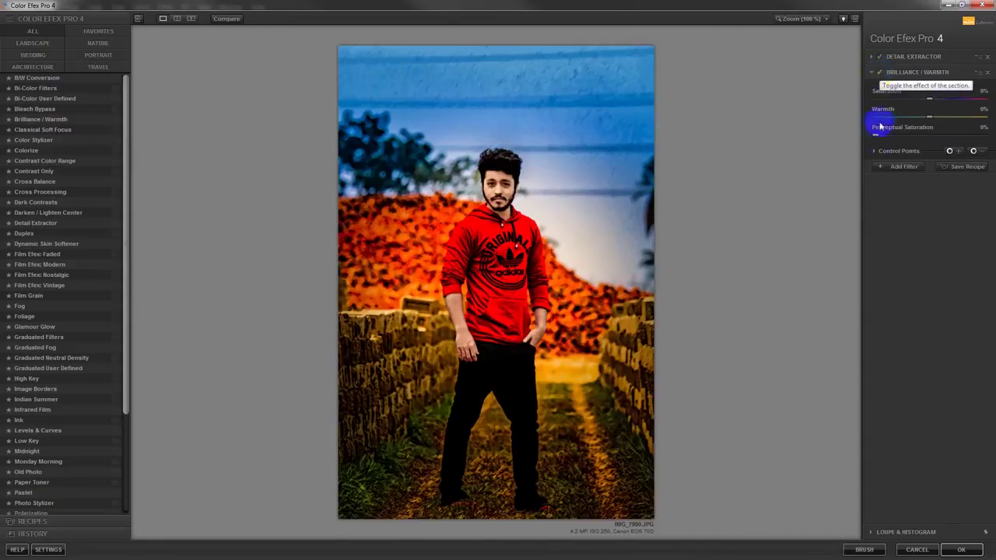
Step: Try several filters in a new slot, remove Dark Contrasts, and apply the stack to Photoshop
click(887, 169)
click(43, 171)
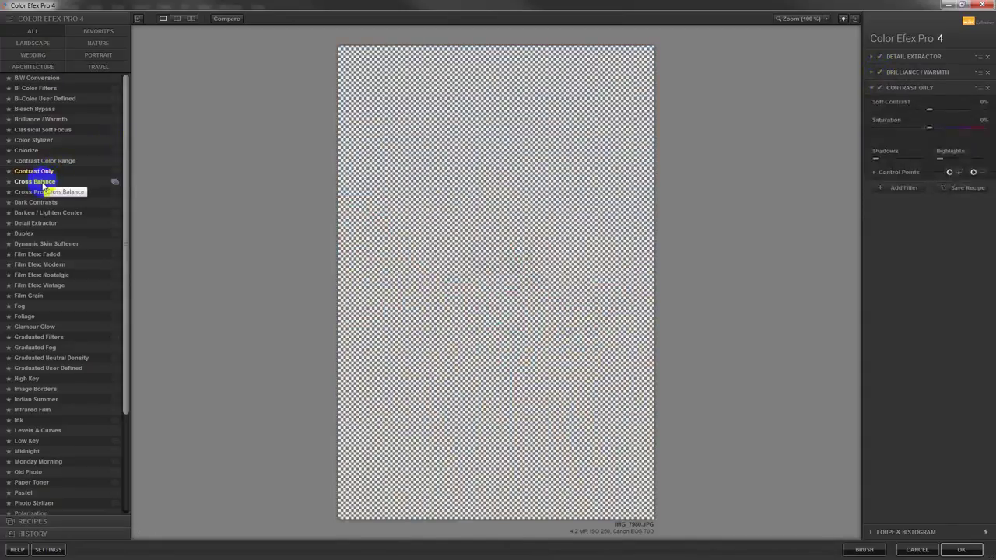
click(41, 184)
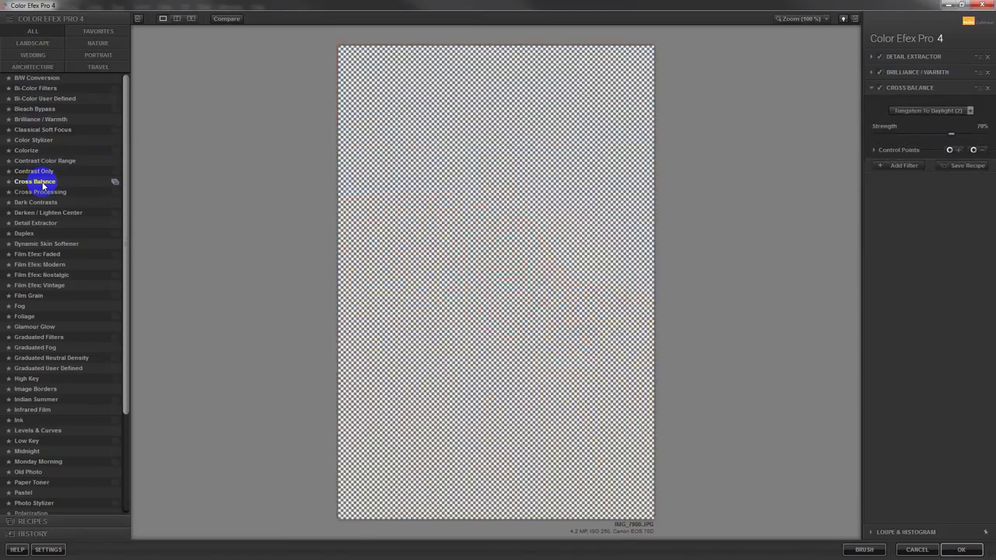
click(39, 192)
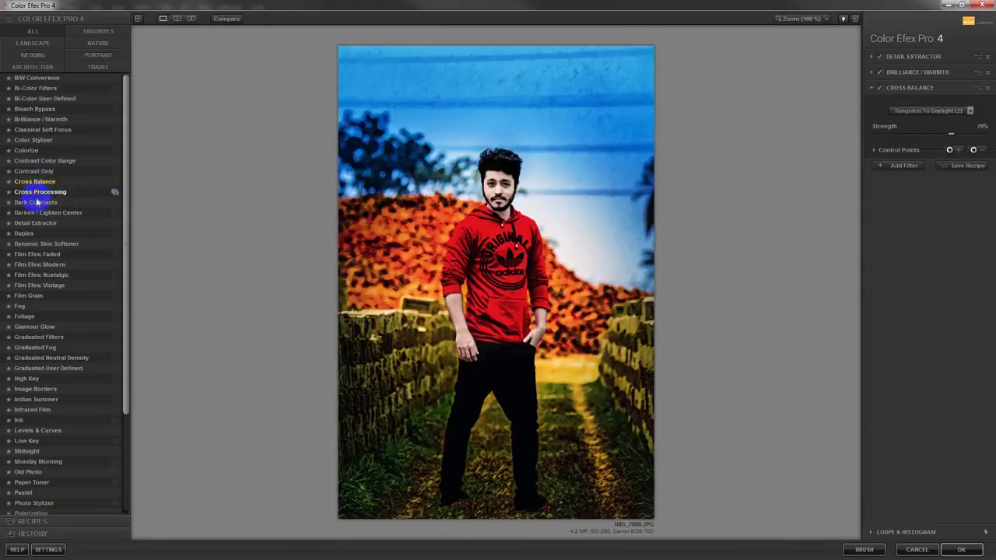
click(37, 202)
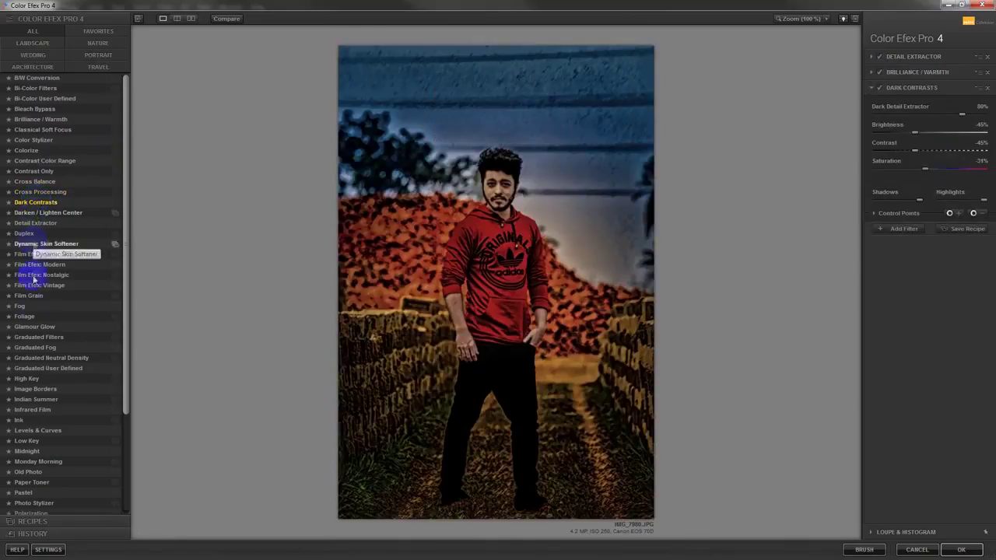
click(987, 88)
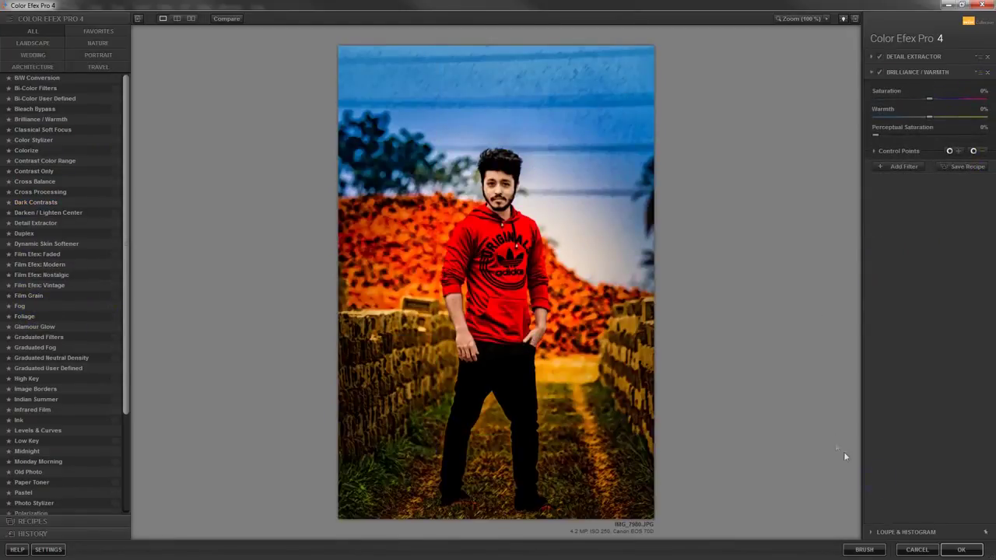
click(957, 550)
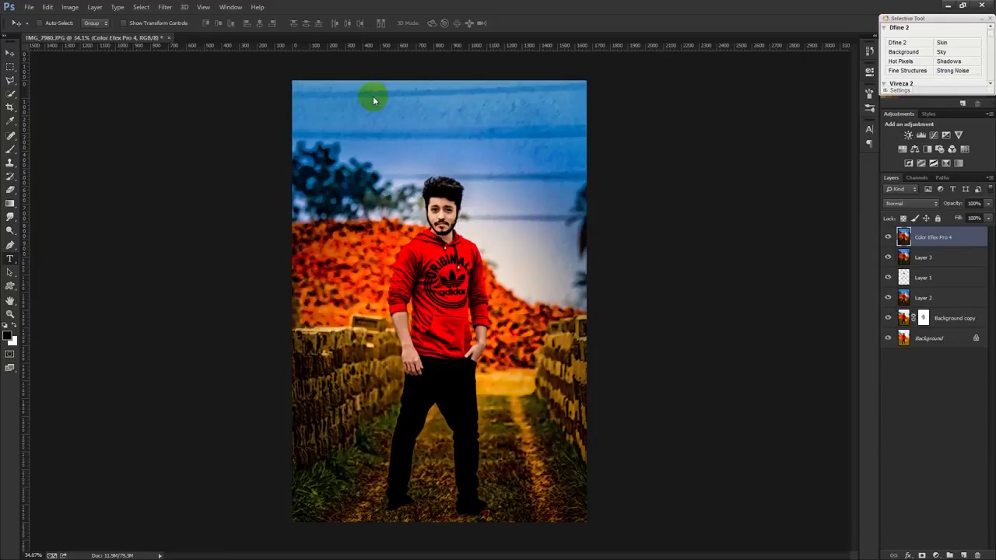
Step: Type the J-TOUCH CREATION DESIGN / PRESENT title in the sky and move it to top centre
key(t)
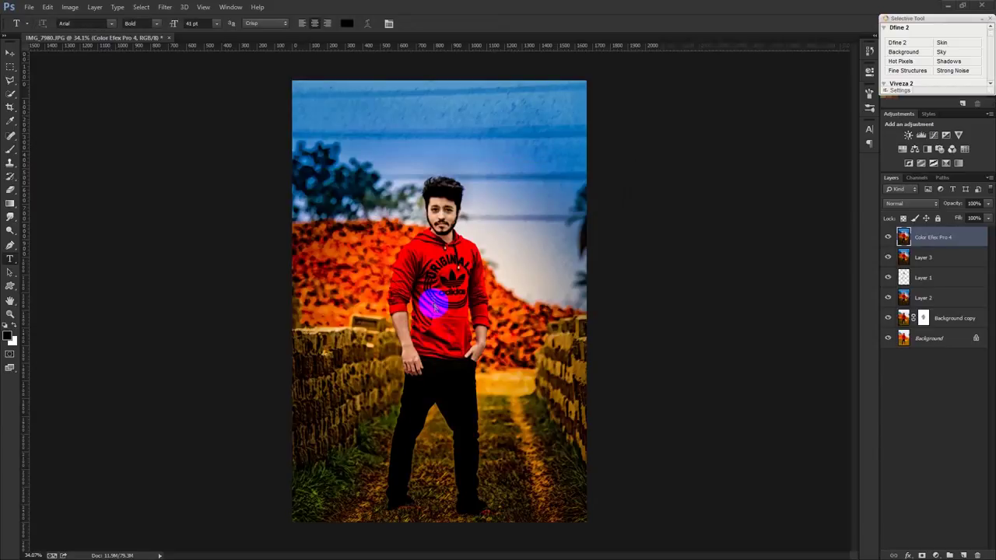
click(380, 109)
text(PRESENT)
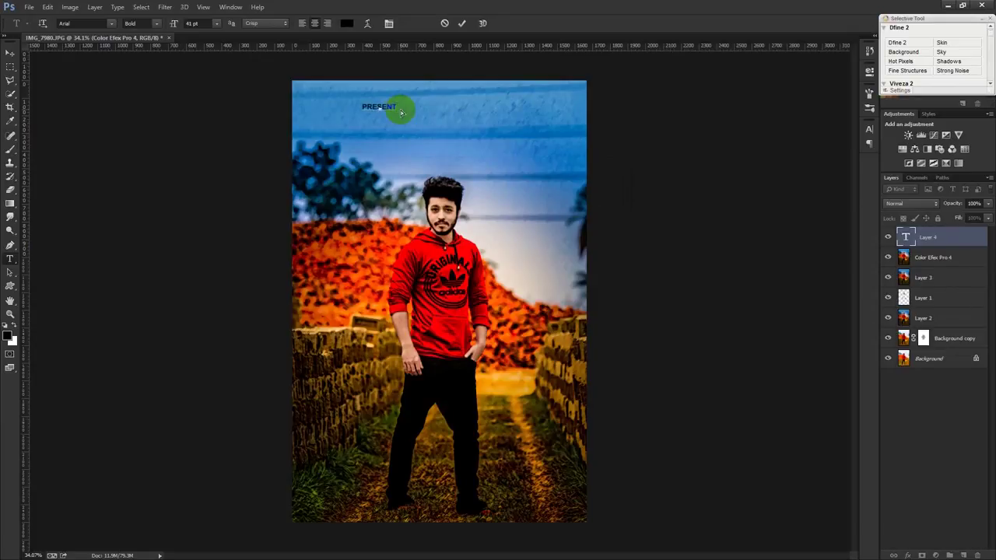
key(ctrl+a)
click(403, 114)
drag(401, 113, 402, 115)
text(ON)
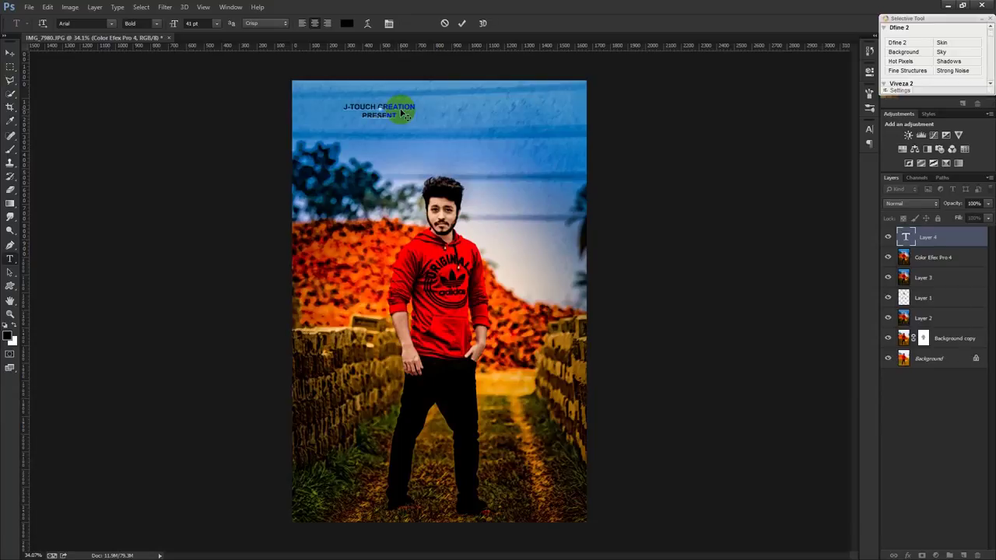
text( DESIGN)
key(ctrl+a)
drag(459, 155, 526, 140)
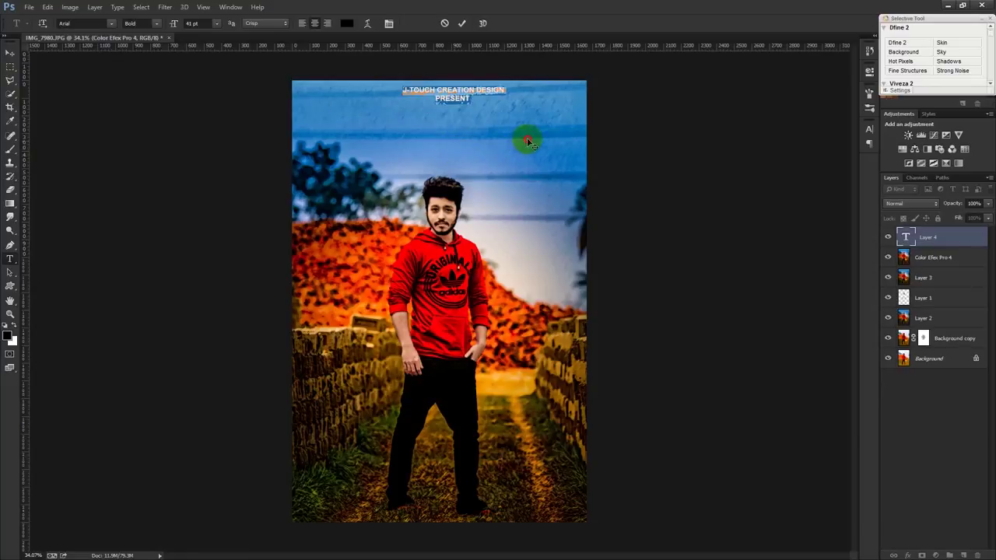
Step: Set the title to 31 pt with 1000 tracking and commit it
click(869, 129)
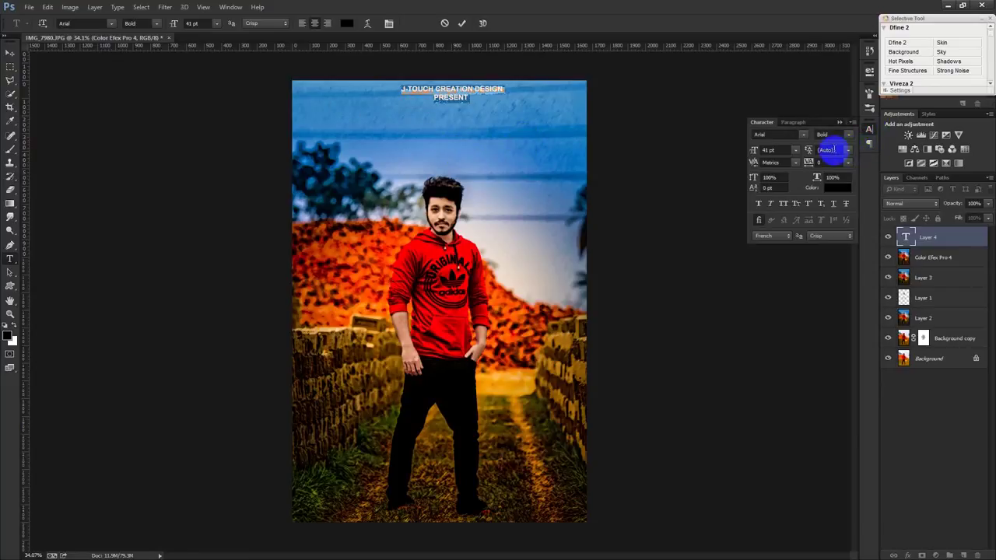
click(824, 162)
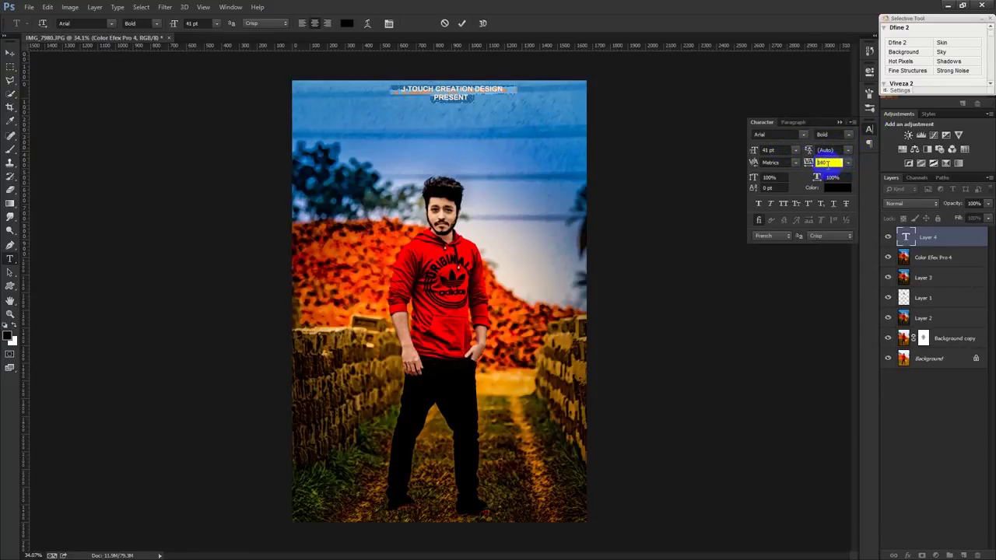
key(shift+Up)
key(shift+Up)
key(shift+Up)
click(630, 161)
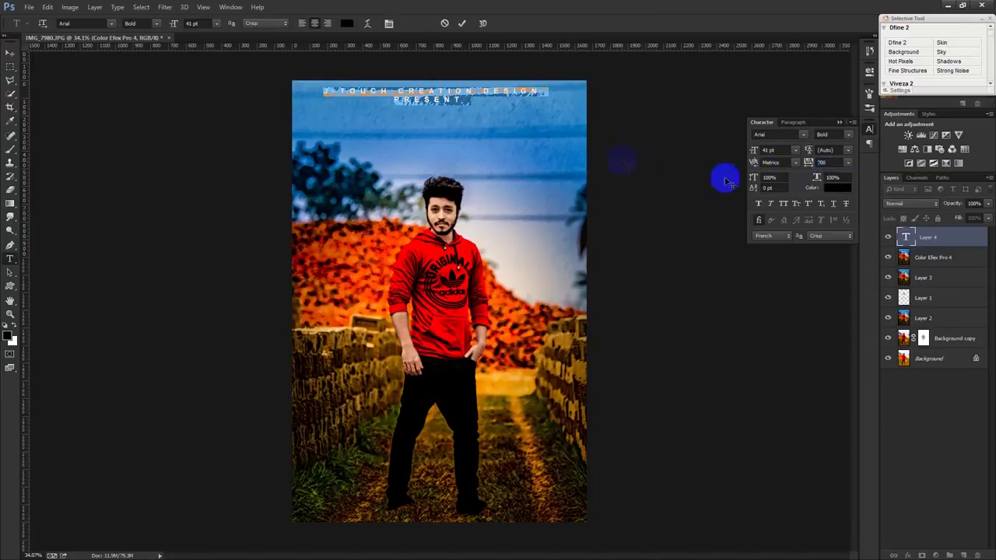
click(781, 149)
key(shift+Down)
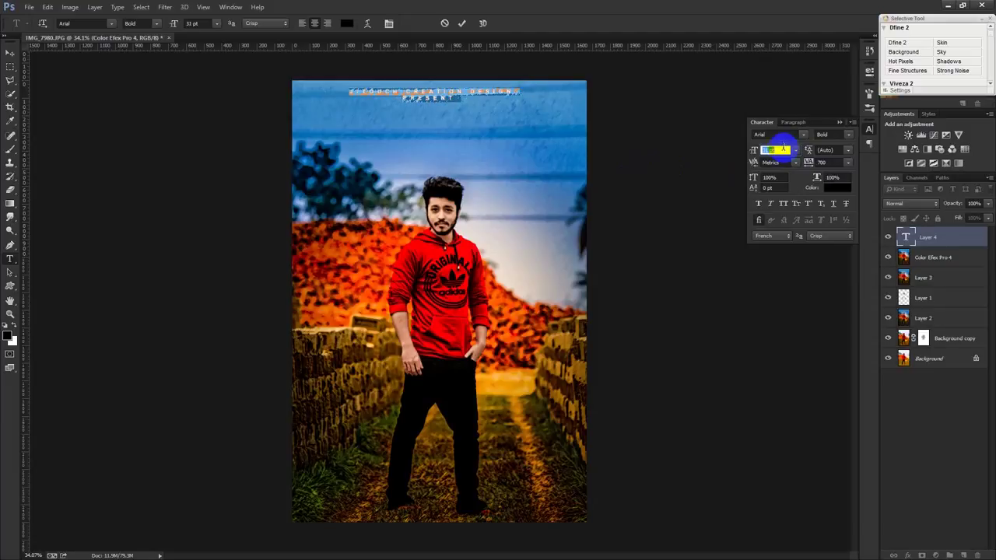
click(826, 162)
key(shift+Up)
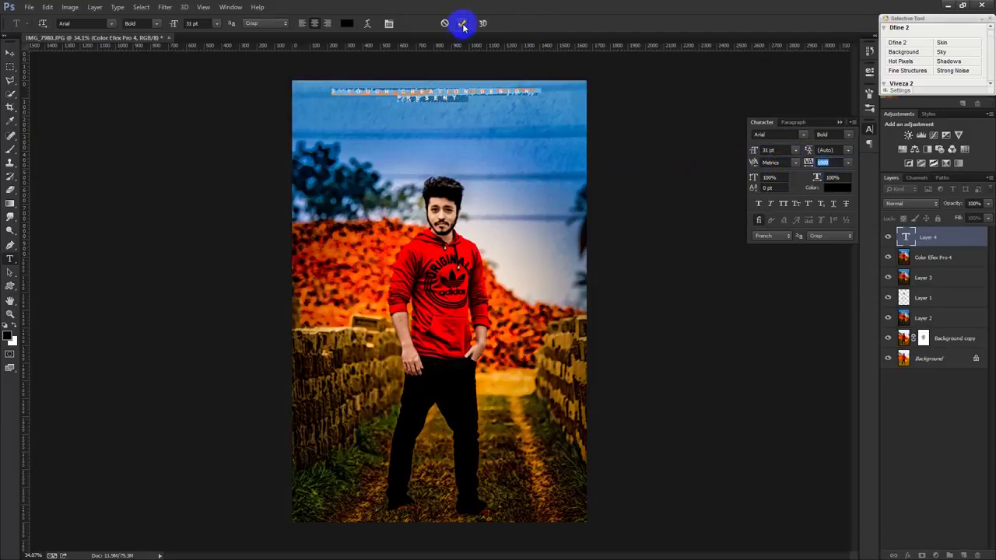
click(462, 24)
click(9, 52)
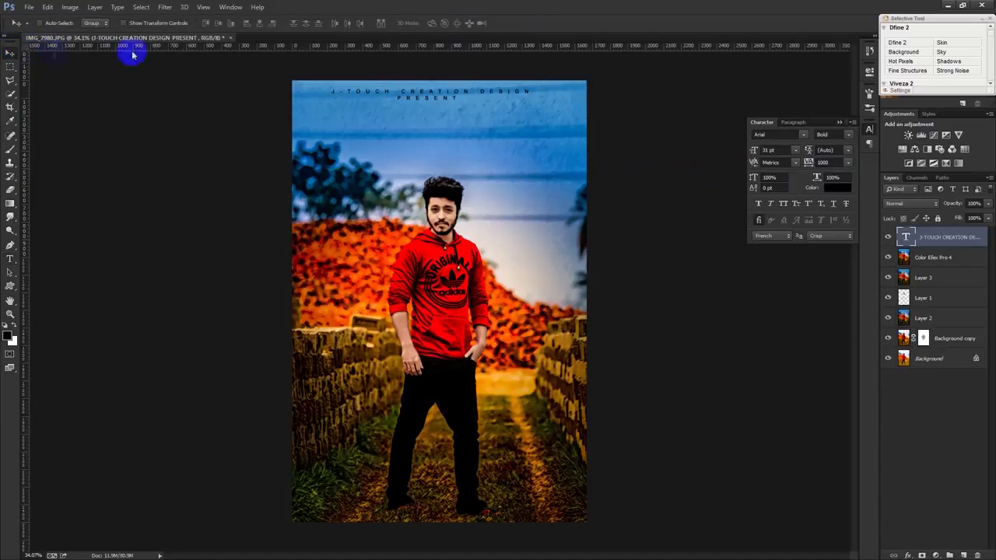
Step: Centre the title horizontally on the canvas and blend it in Overlay mode
key(ctrl+a)
click(260, 24)
key(ctrl+d)
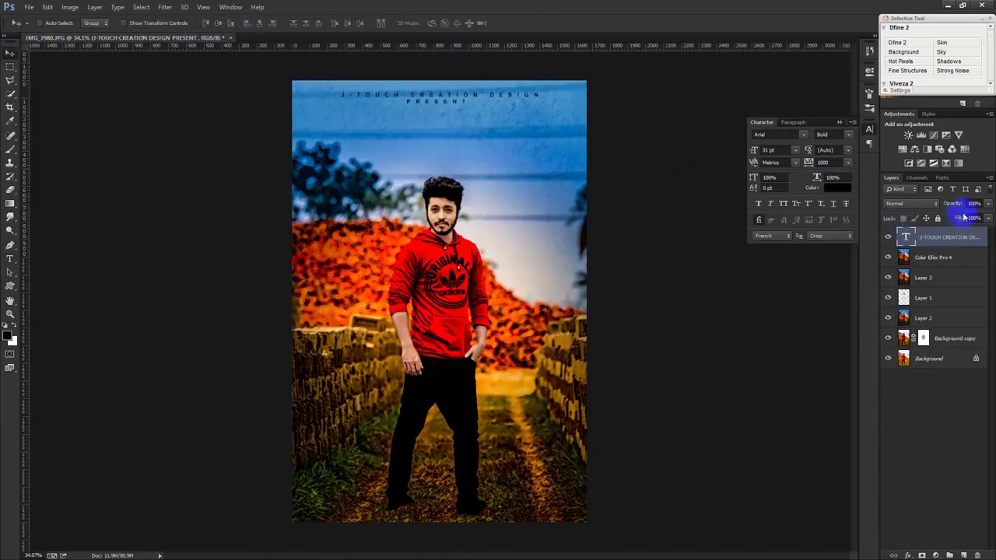
click(922, 203)
click(895, 339)
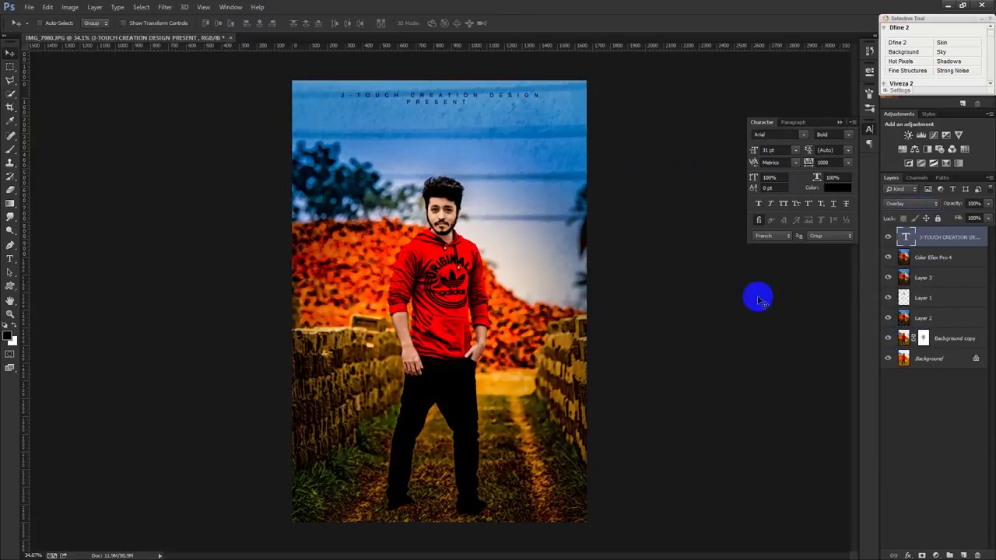
click(837, 123)
Step: Duplicate the title layer and turn the copy into a white name line
key(ctrl+j)
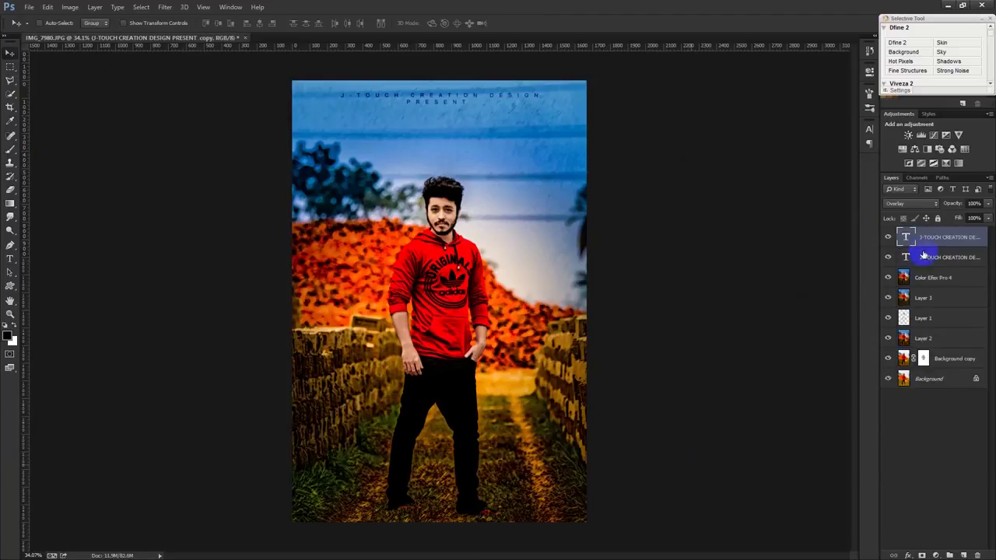
double_click(908, 235)
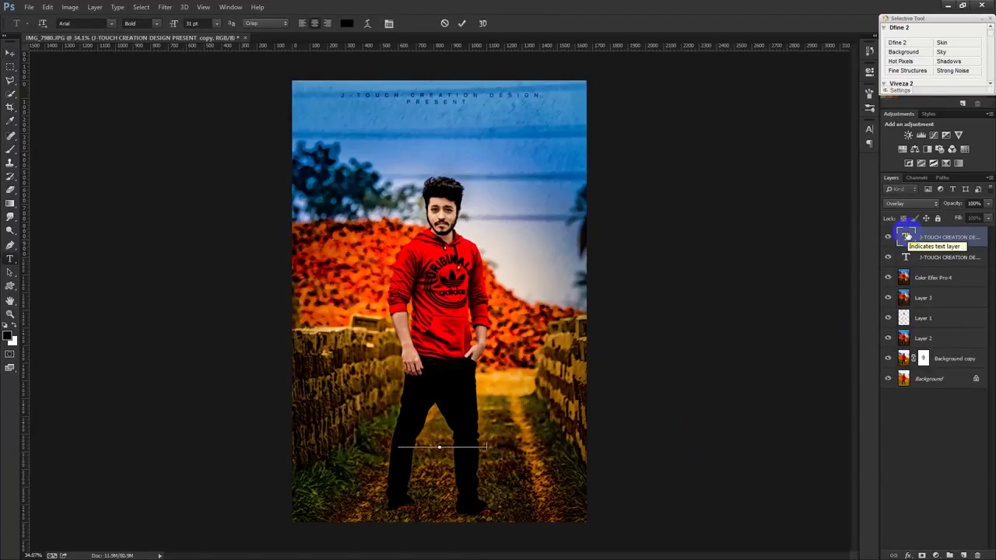
double_click(906, 236)
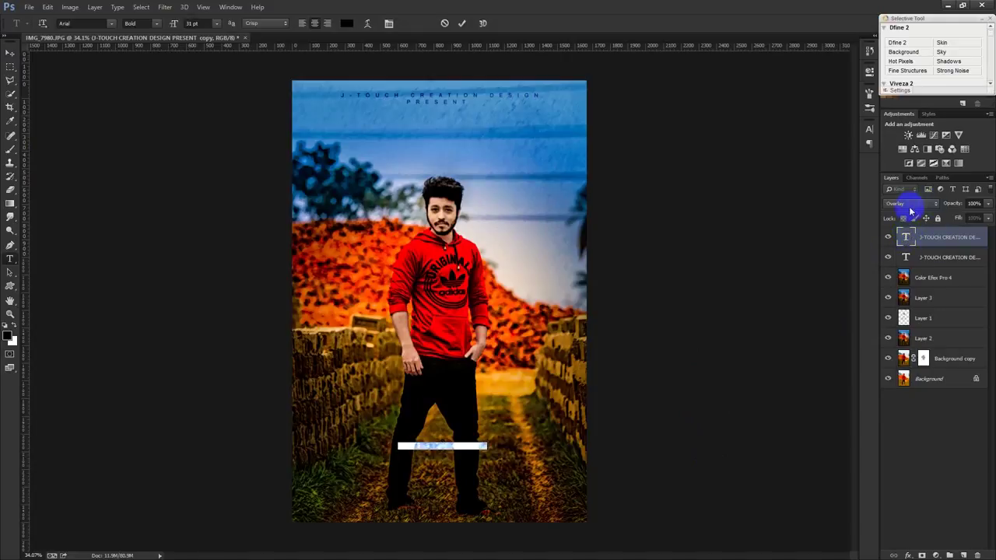
click(347, 23)
drag(560, 311, 549, 286)
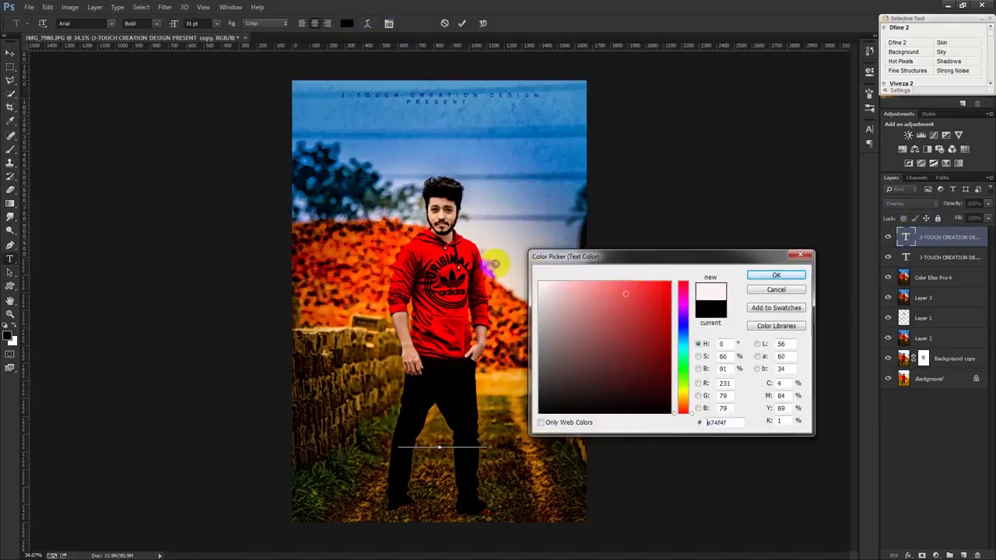
click(776, 274)
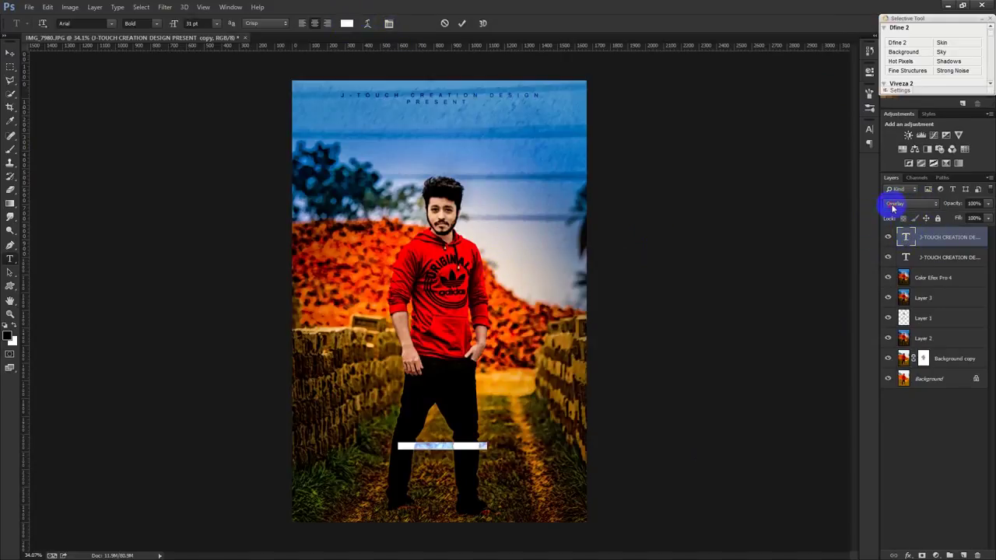
key(ctrl+Return)
key(v)
Step: Set the name layer to Normal blending, centre it horizontally, and lower its opacity to 50%
click(902, 204)
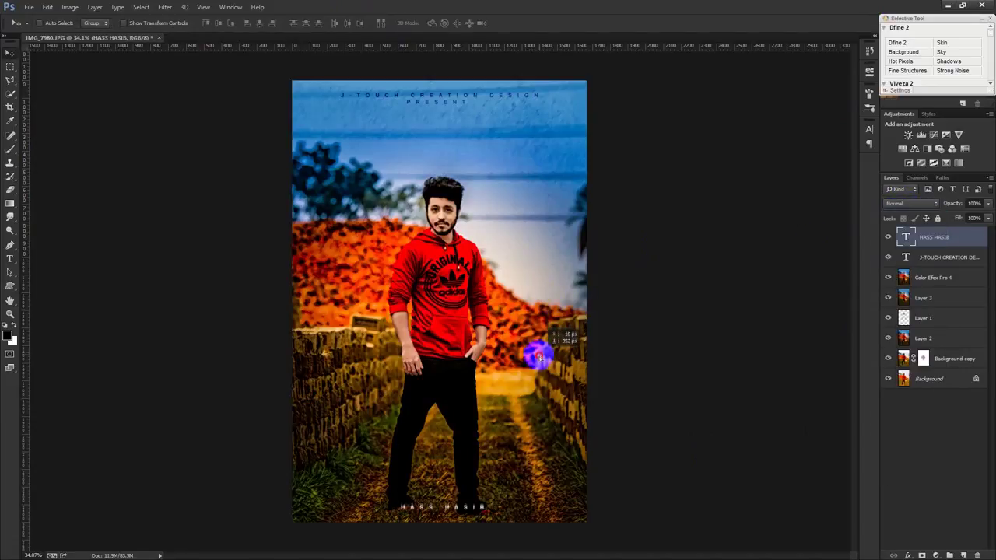
key(ctrl+a)
click(260, 23)
key(ctrl+d)
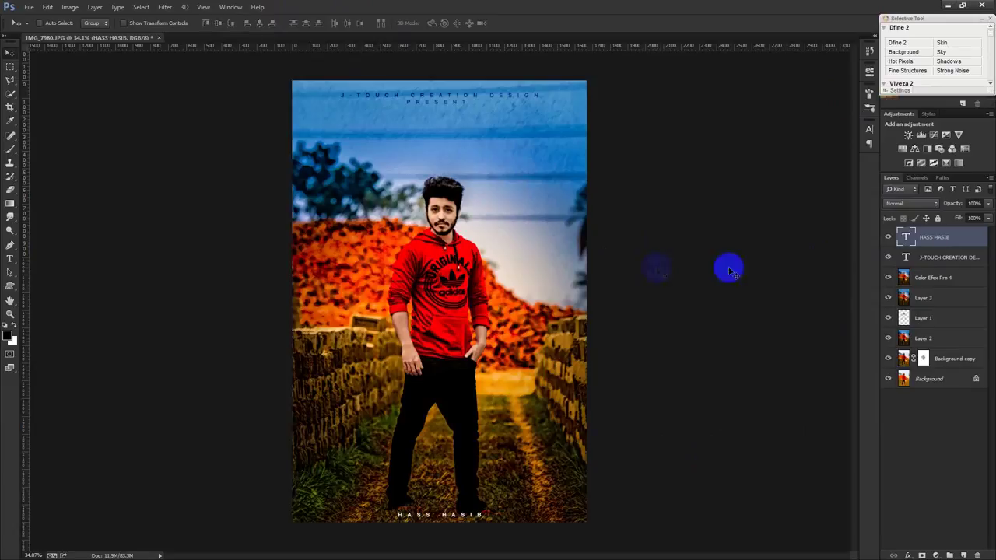
key(5)
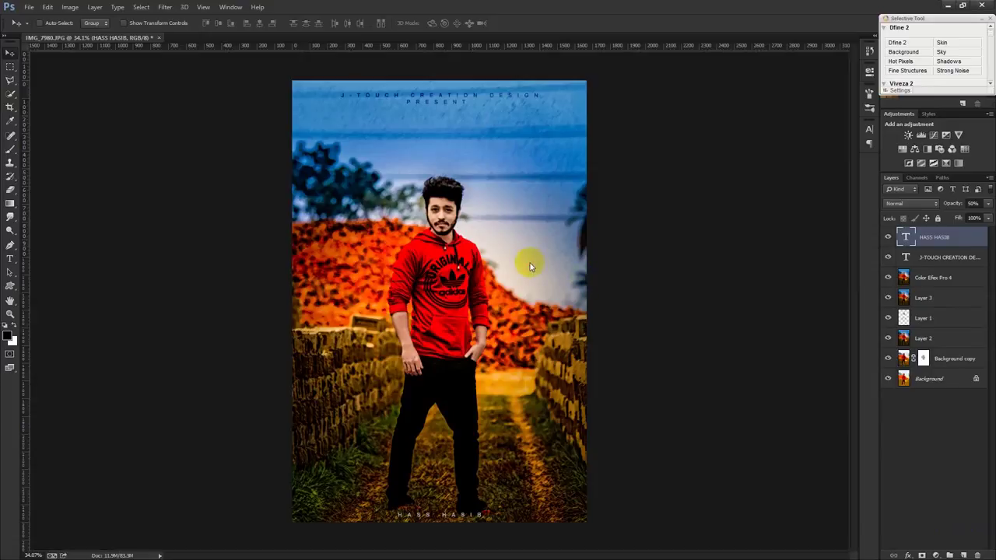
Step: Place the starburst up and to the right, then apply a Gaussian Blur to it
drag(522, 262, 564, 232)
click(520, 23)
click(164, 7)
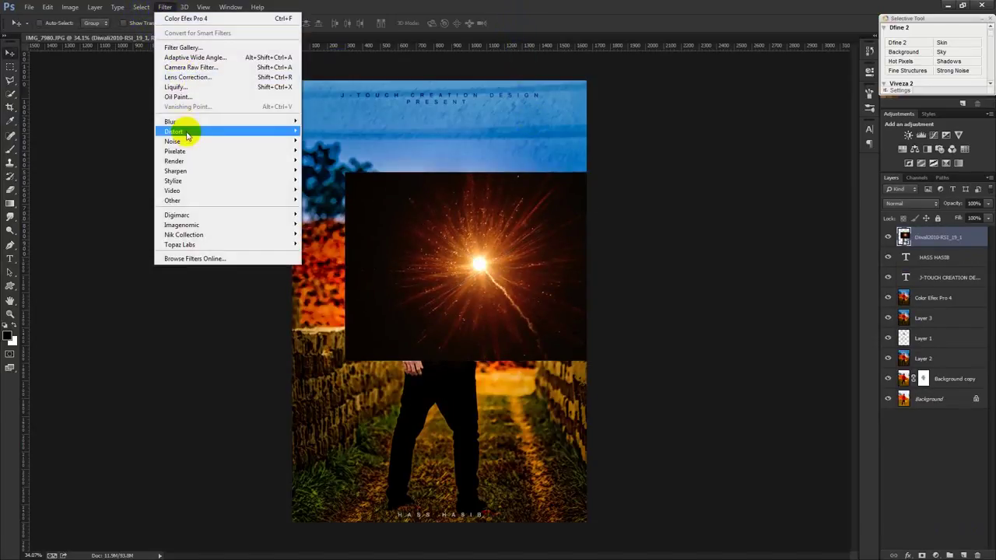
mouse_move(170, 121)
click(331, 195)
click(699, 146)
Step: Set the flare layer's blend mode to Screen and reposition it on the photo
click(907, 204)
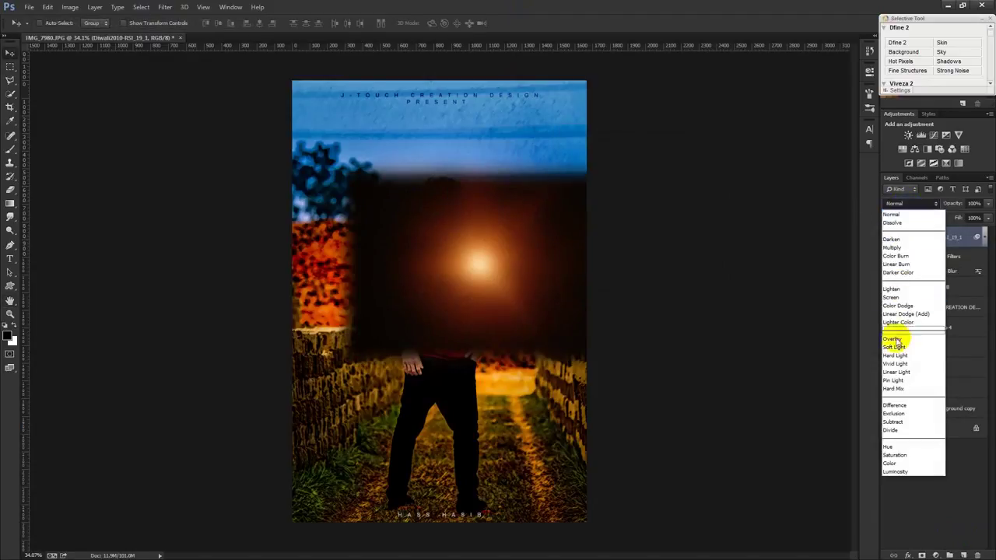
click(894, 338)
drag(665, 303, 669, 287)
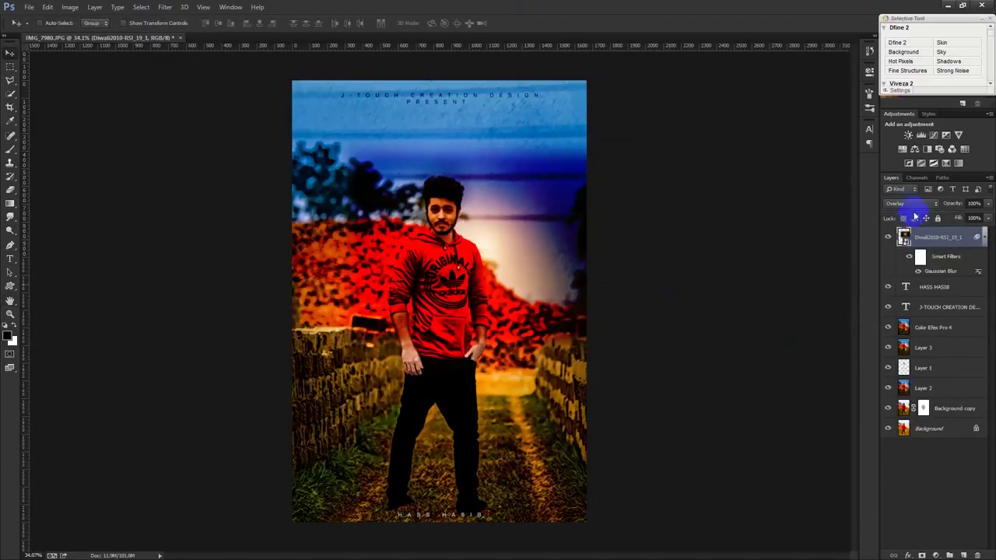
click(910, 204)
click(893, 297)
drag(588, 242, 589, 235)
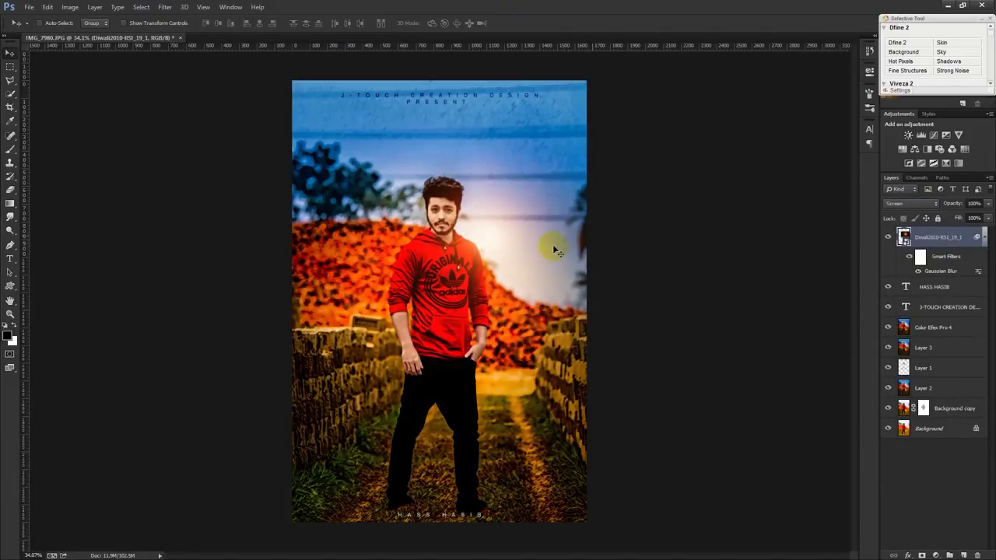
Step: Enlarge the flare with Free Transform and move it to the right of the man
key(ctrl+t)
click(509, 218)
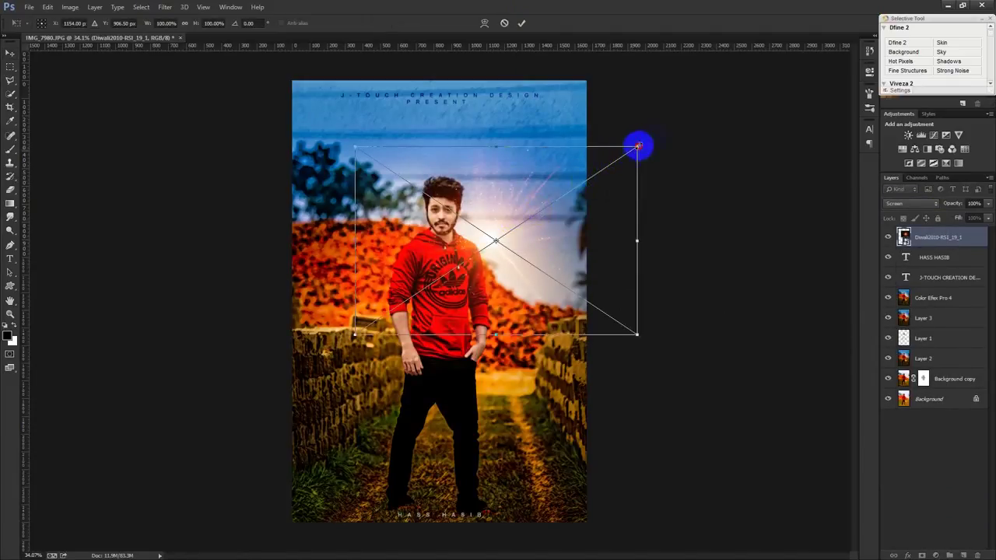
drag(637, 146, 721, 82)
drag(625, 175, 617, 180)
key(Return)
scroll(473, 251, up, 3)
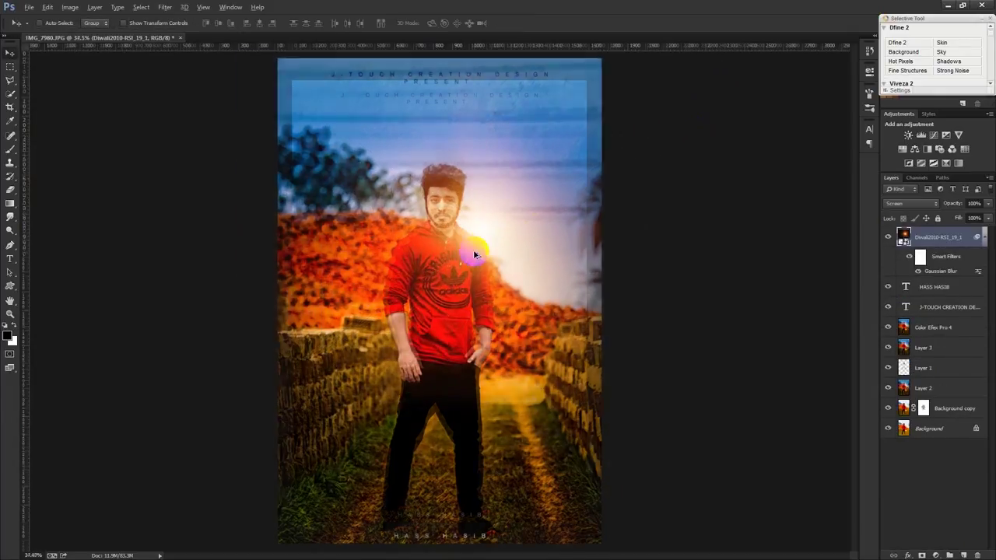
drag(482, 242, 531, 242)
scroll(527, 244, down, 5)
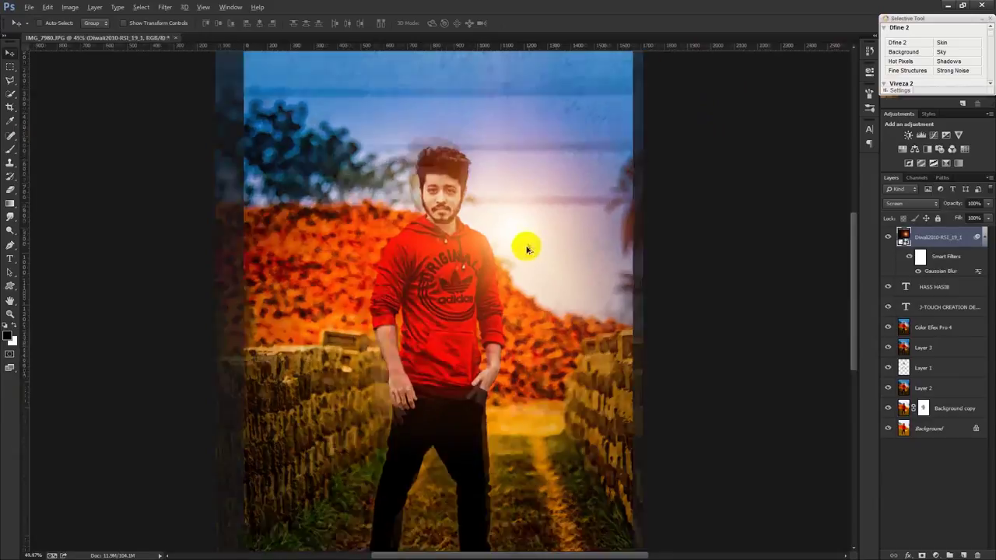
drag(526, 245, 533, 249)
scroll(522, 251, up, 4)
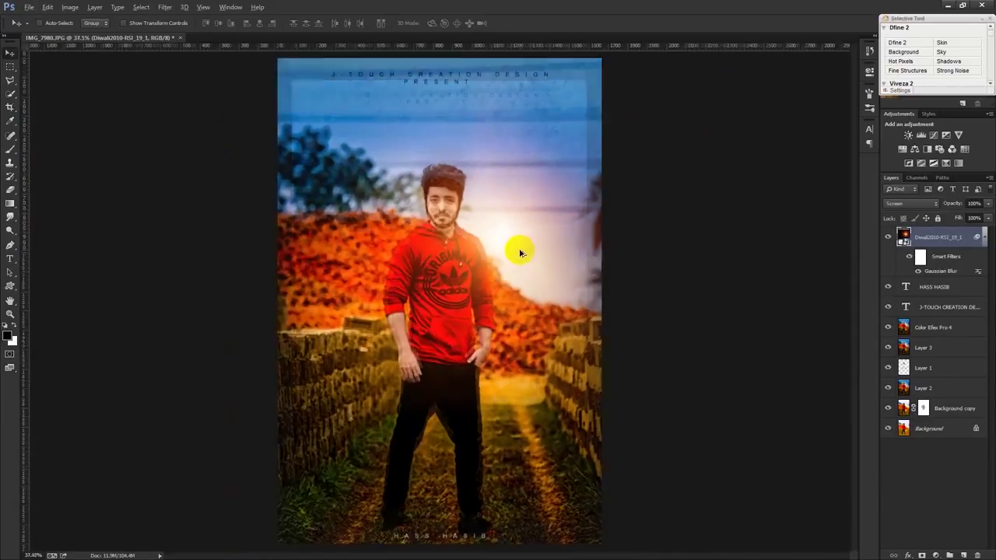
Step: Rasterize the flare layer and apply Levels with black near 30 and white near 223
right_click(935, 243)
click(850, 251)
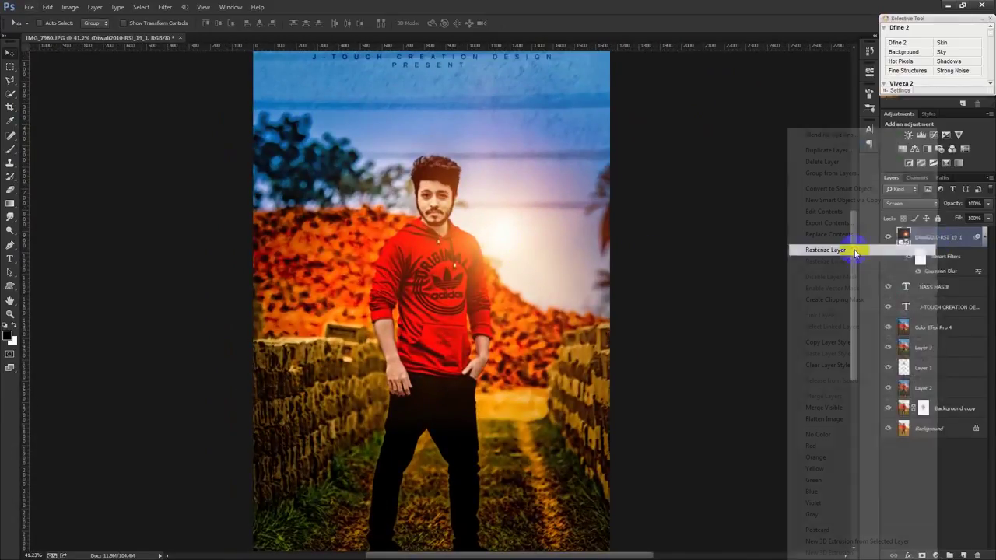
click(72, 11)
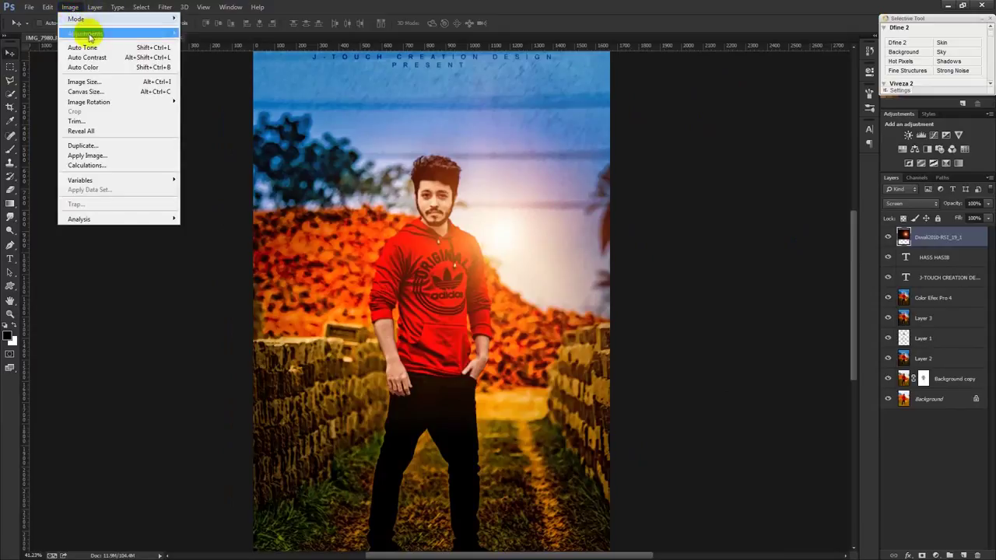
click(199, 43)
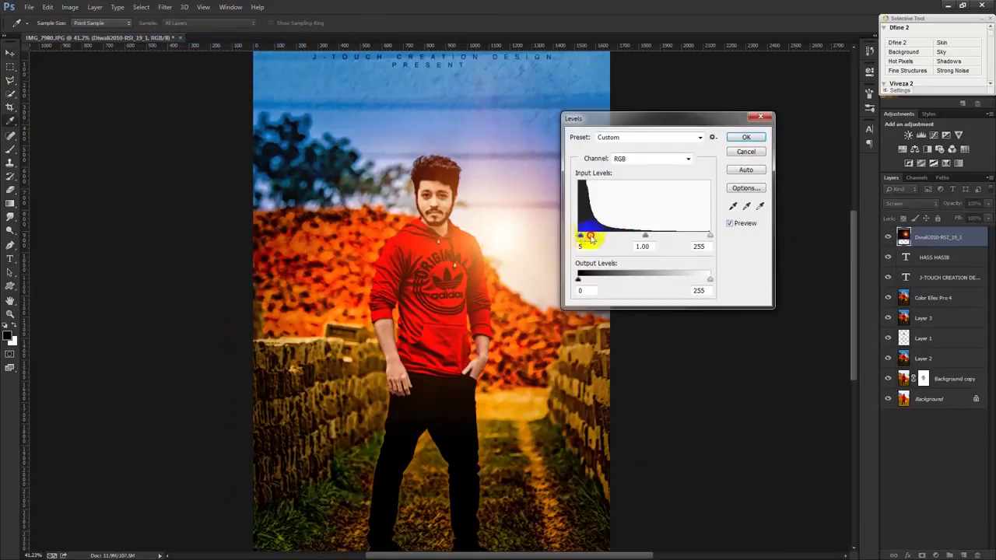
drag(590, 237, 597, 235)
drag(708, 235, 693, 236)
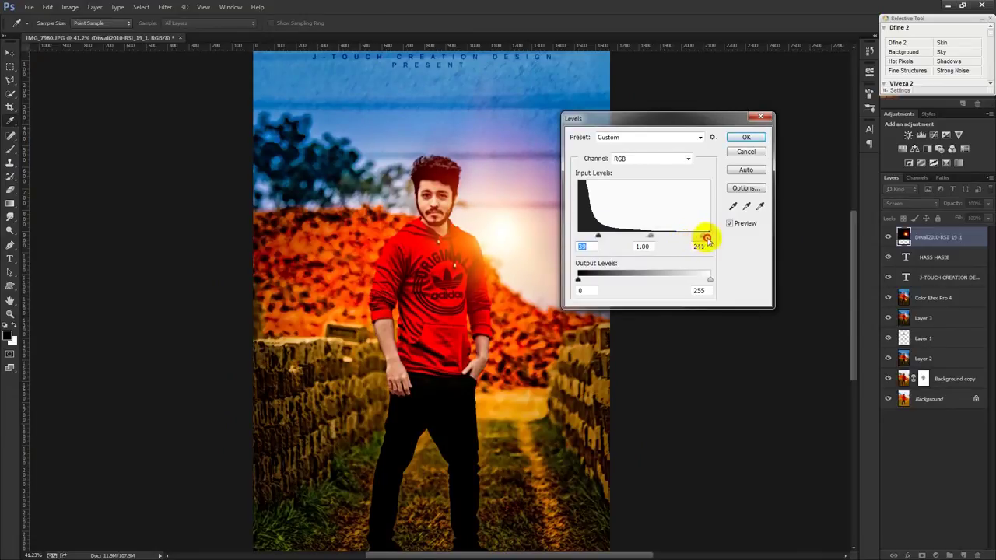
click(746, 137)
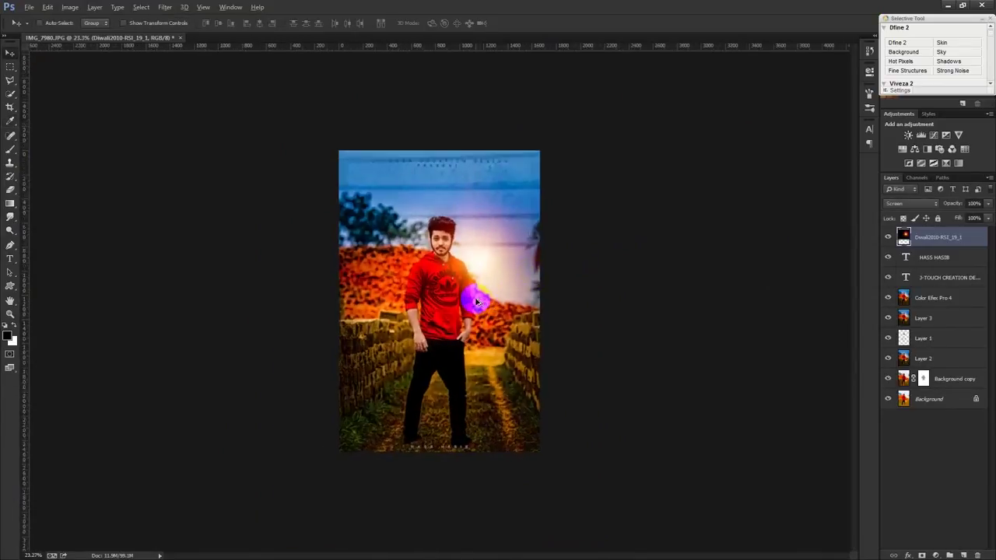
Step: Move the flare beside the man's shoulder and scale it larger with Free Transform
mouse_move(531, 245)
mouse_down()
mouse_move(535, 260)
mouse_move(513, 268)
mouse_up()
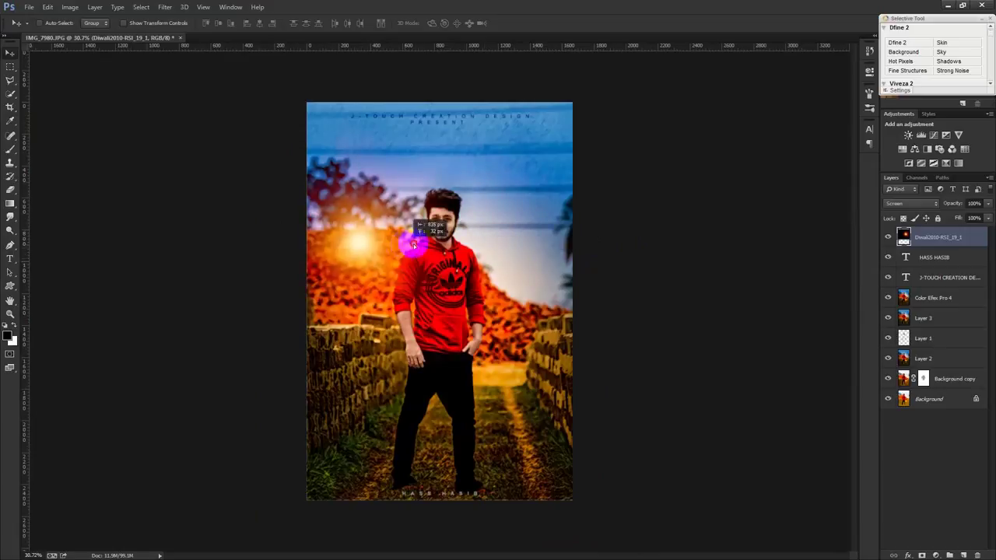
drag(567, 286, 563, 295)
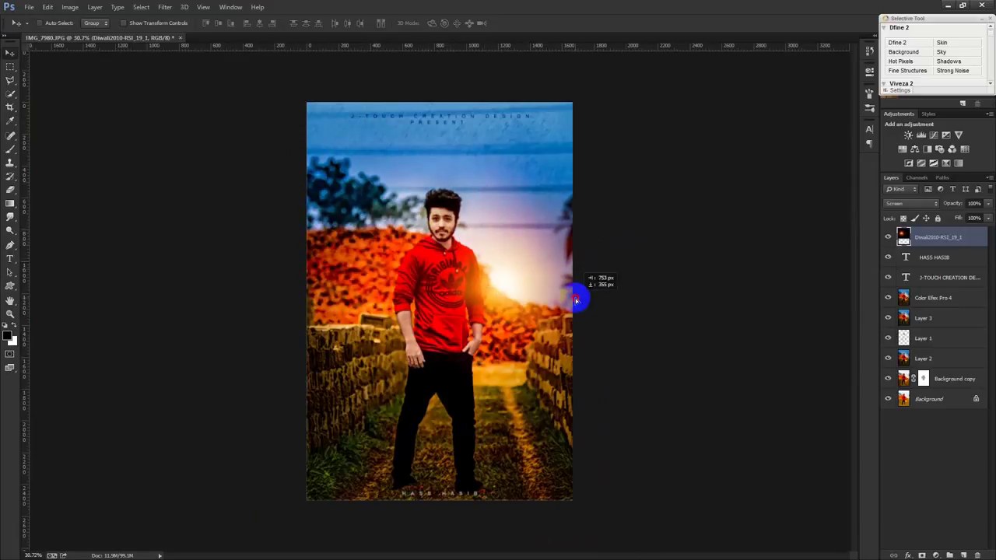
key(ctrl+t)
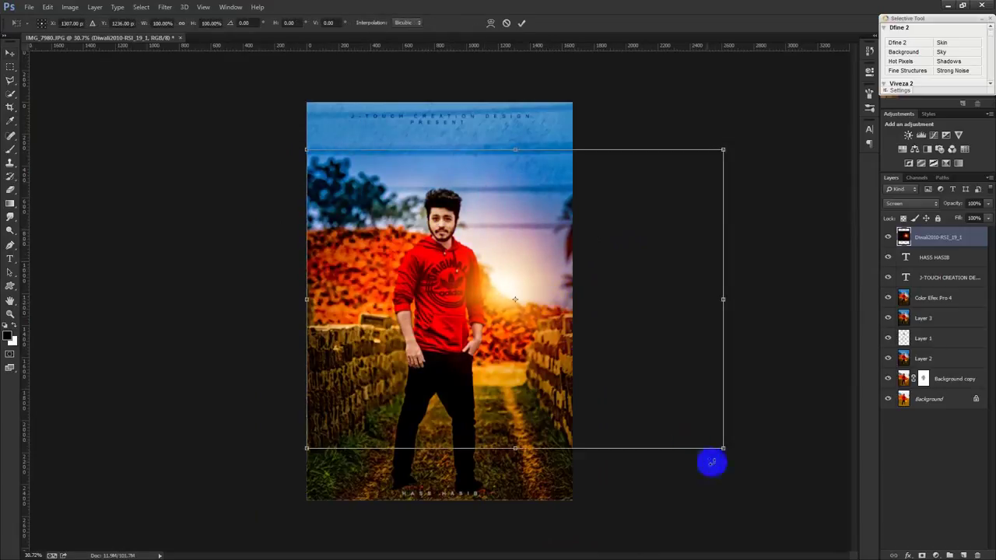
drag(723, 449, 836, 469)
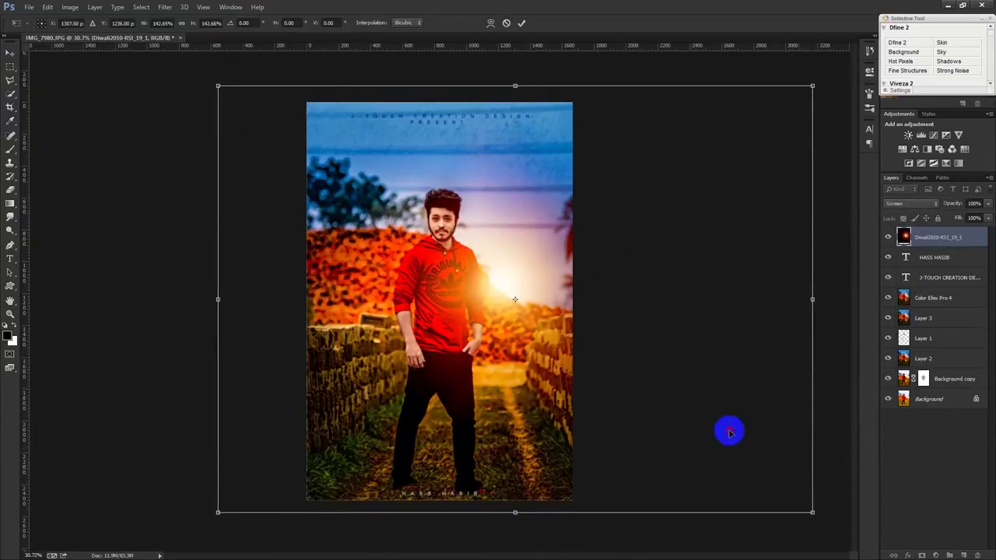
key(Return)
Step: Fit the poster in view, reposition the flare, and delete the extra flare copy
key(ctrl+0)
mouse_move(619, 331)
mouse_down()
mouse_move(628, 337)
mouse_move(504, 259)
mouse_move(504, 246)
mouse_move(534, 393)
mouse_move(534, 382)
mouse_move(599, 334)
mouse_move(594, 276)
mouse_move(466, 180)
mouse_move(461, 209)
mouse_move(470, 214)
mouse_up()
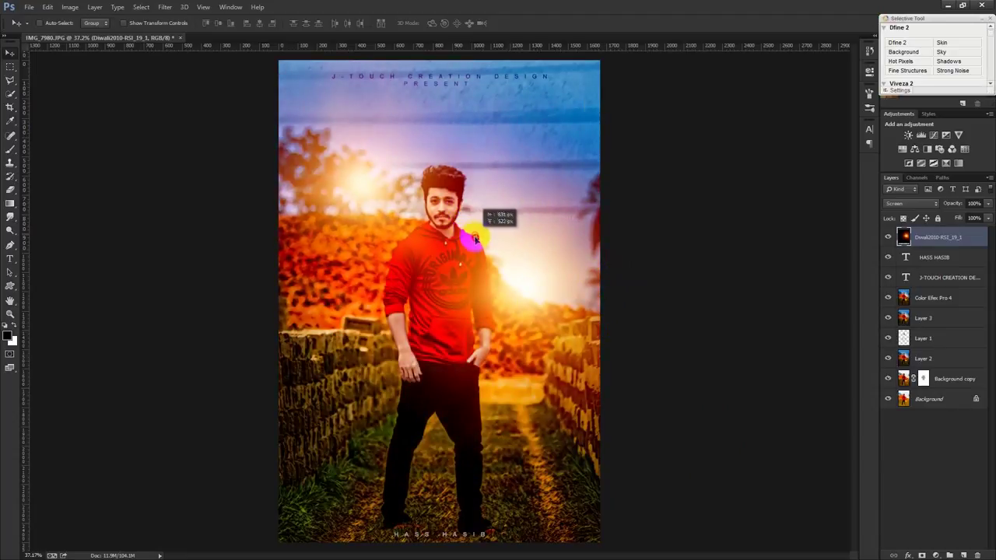
key(Delete)
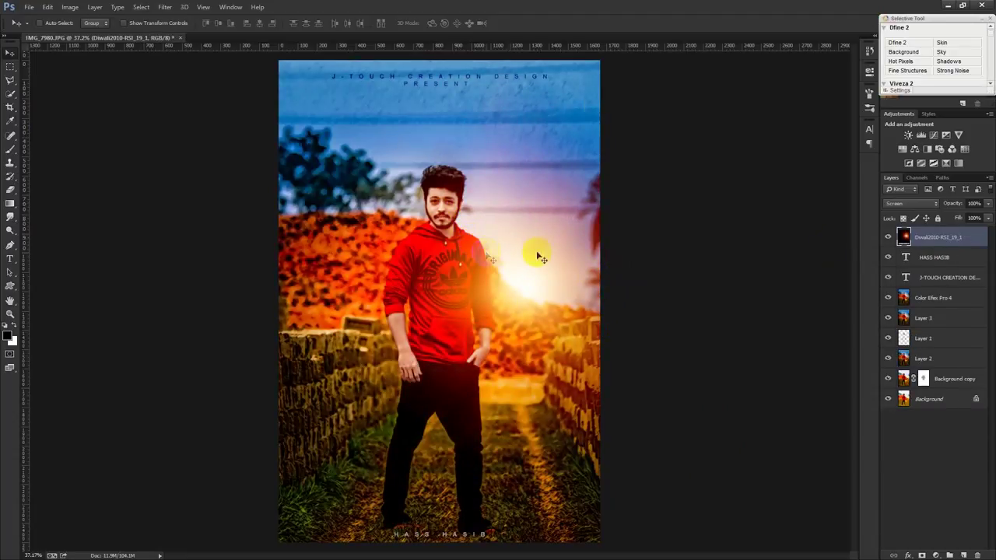
drag(939, 207, 970, 204)
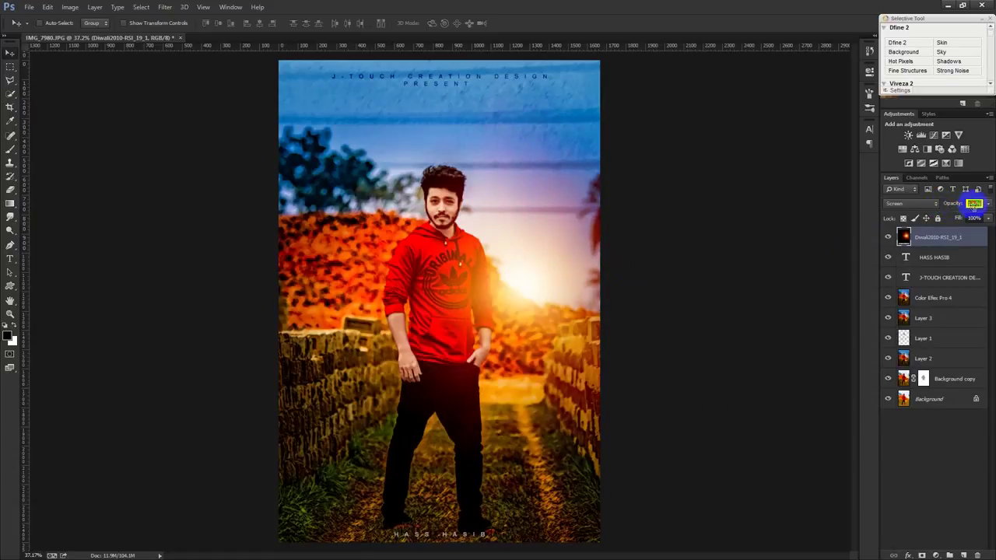
scroll(635, 282, down, 1)
scroll(635, 281, down, 1)
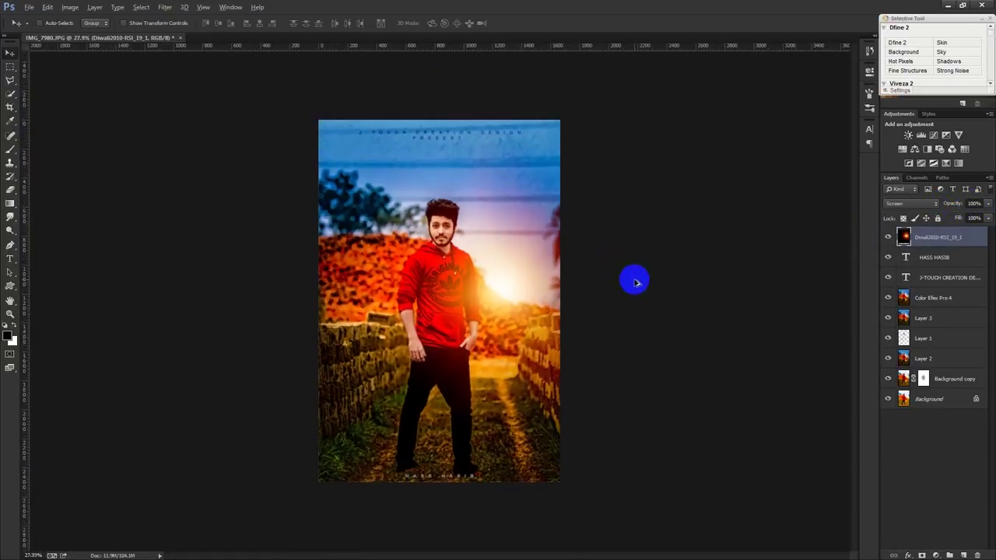
scroll(635, 282, up, 1)
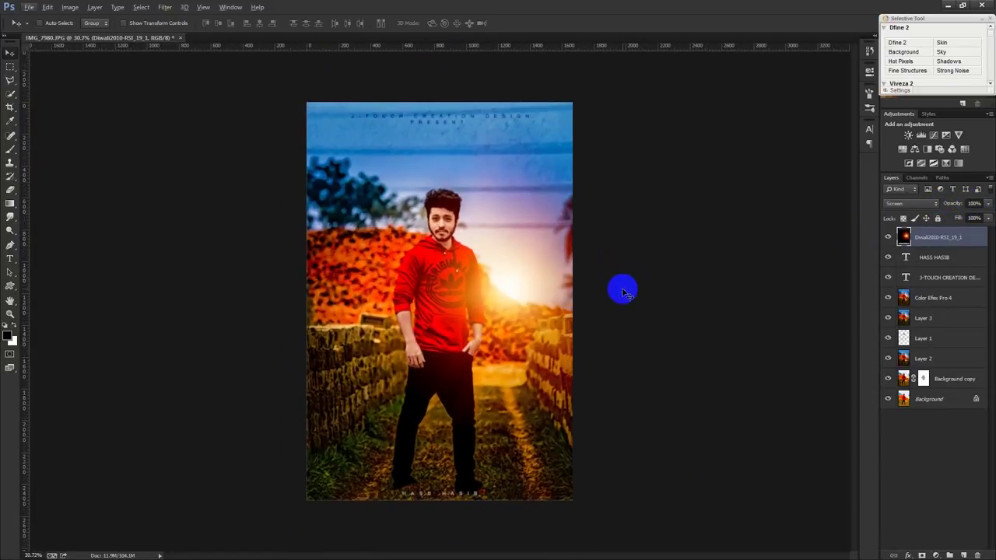
scroll(622, 291, up, 1)
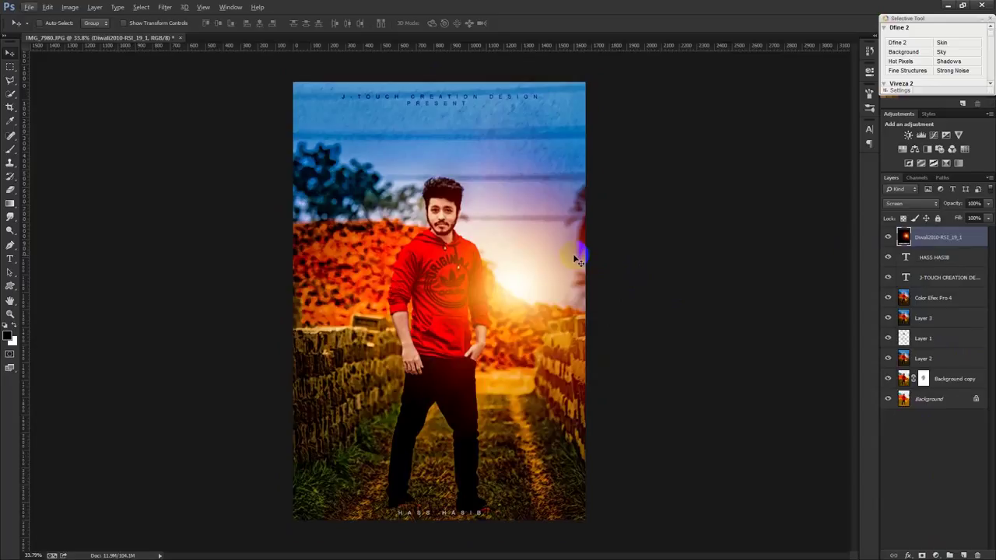
Step: Dodge the man's forearm on the Color Efex Pro 4 layer, then reselect the top flare layer
click(9, 230)
click(33, 230)
scroll(404, 241, up, 3)
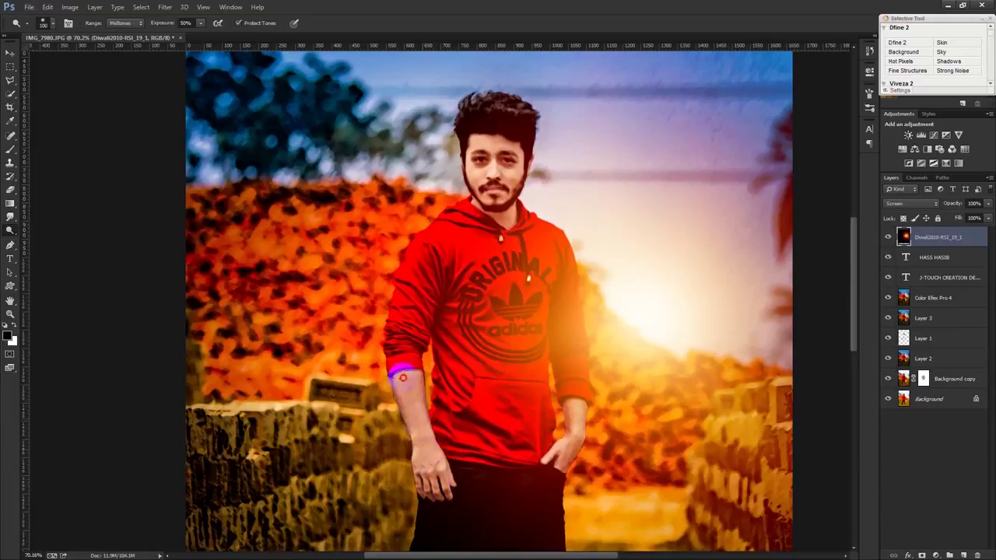
click(938, 297)
drag(428, 485, 417, 407)
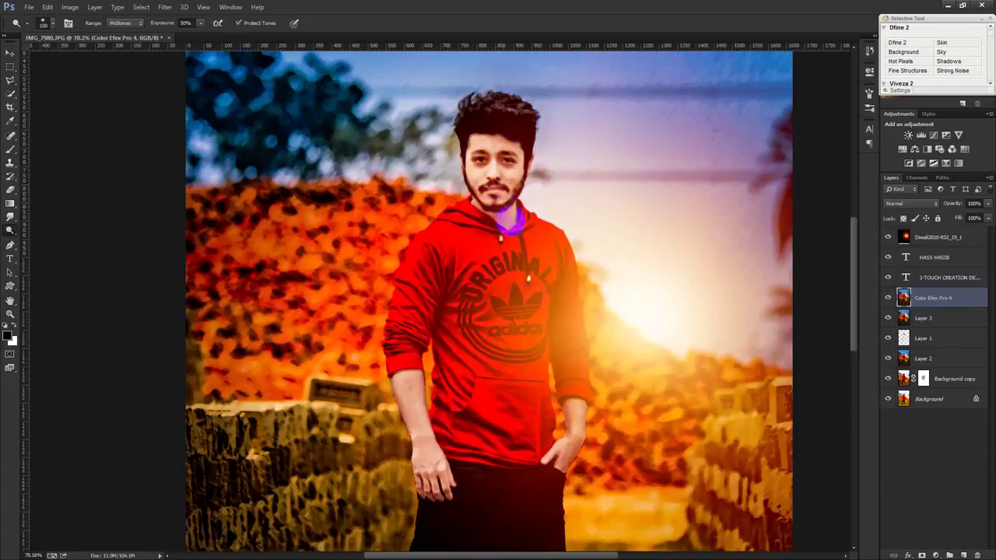
scroll(637, 420, down, 3)
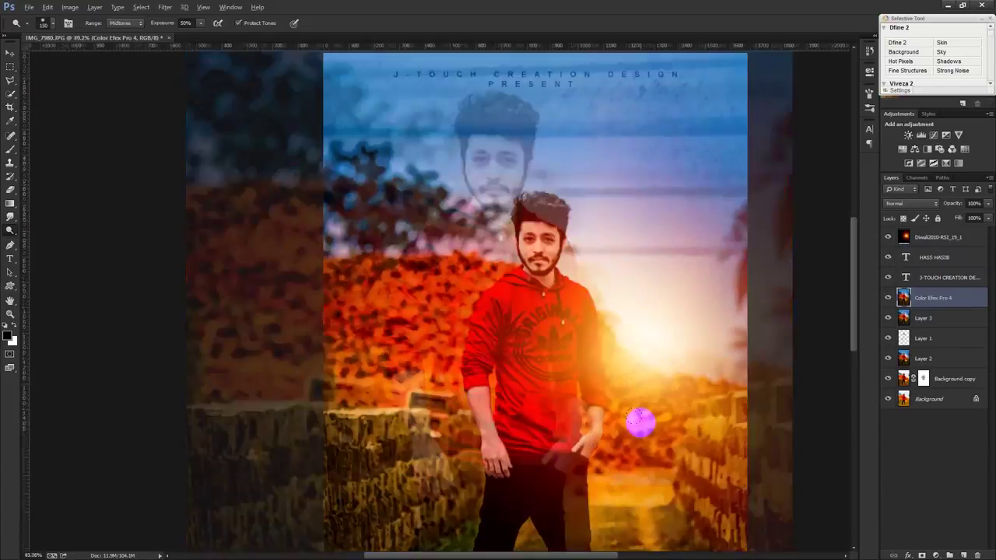
click(10, 52)
scroll(211, 184, down, 1)
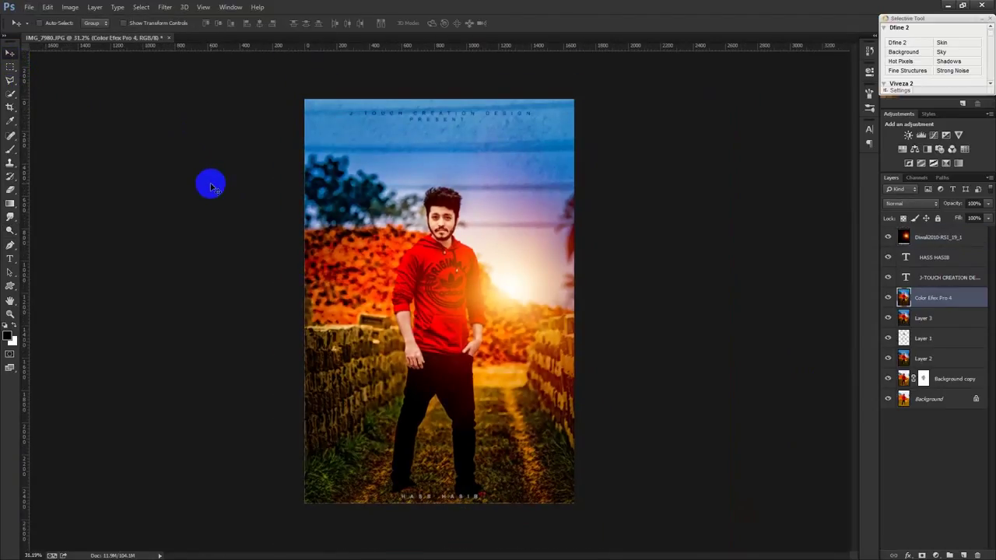
scroll(333, 209, down, 1)
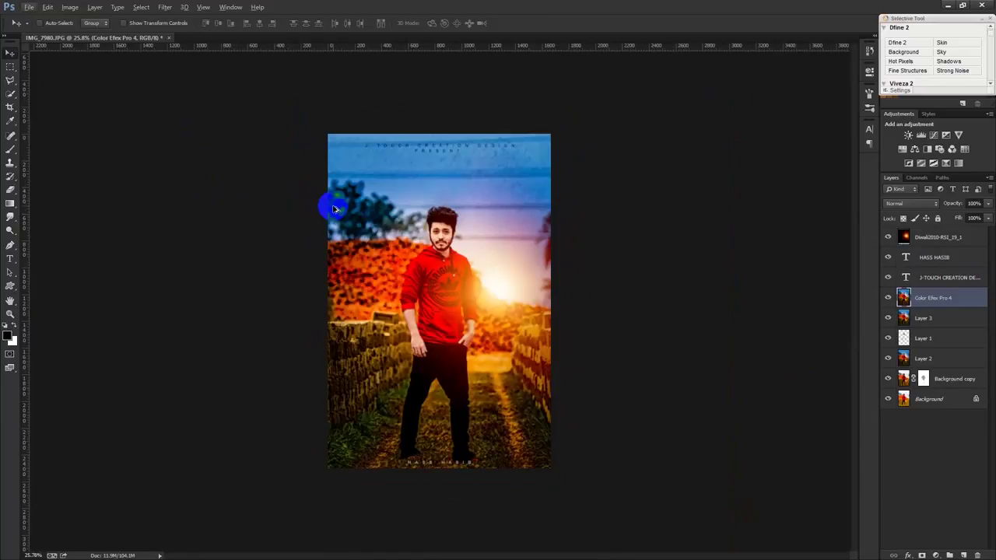
ctrl+click(333, 209)
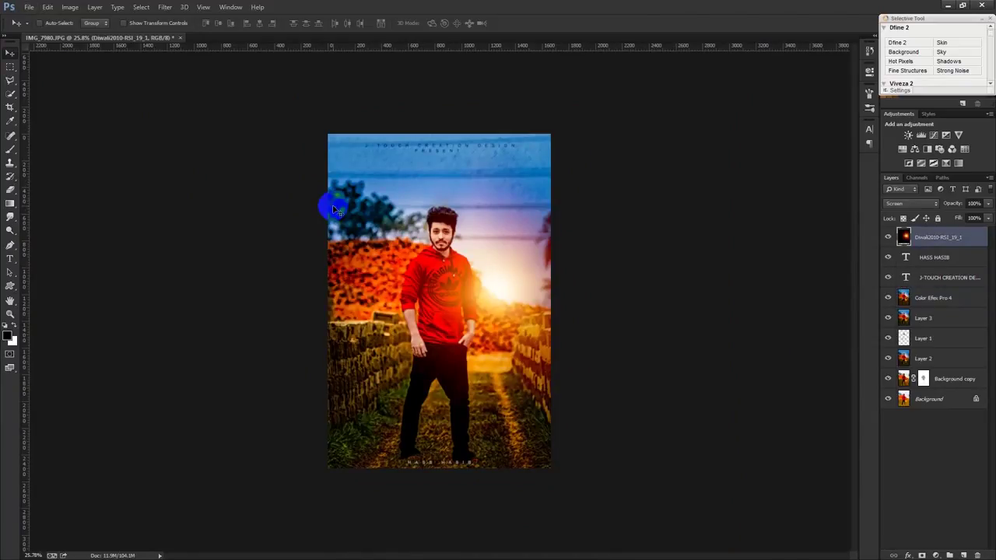